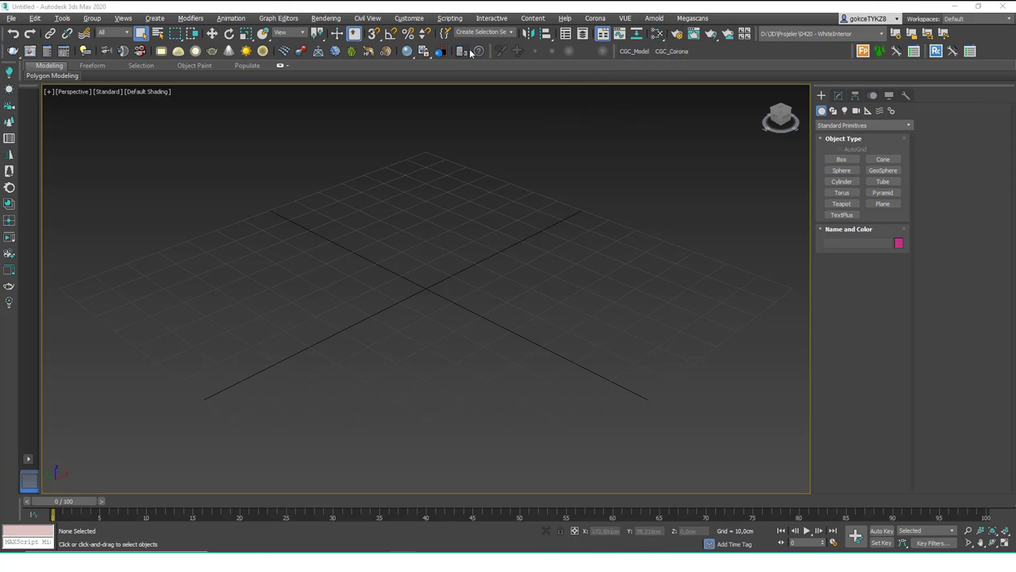
{"action": "left_click", "coordinate": [546, 36]}
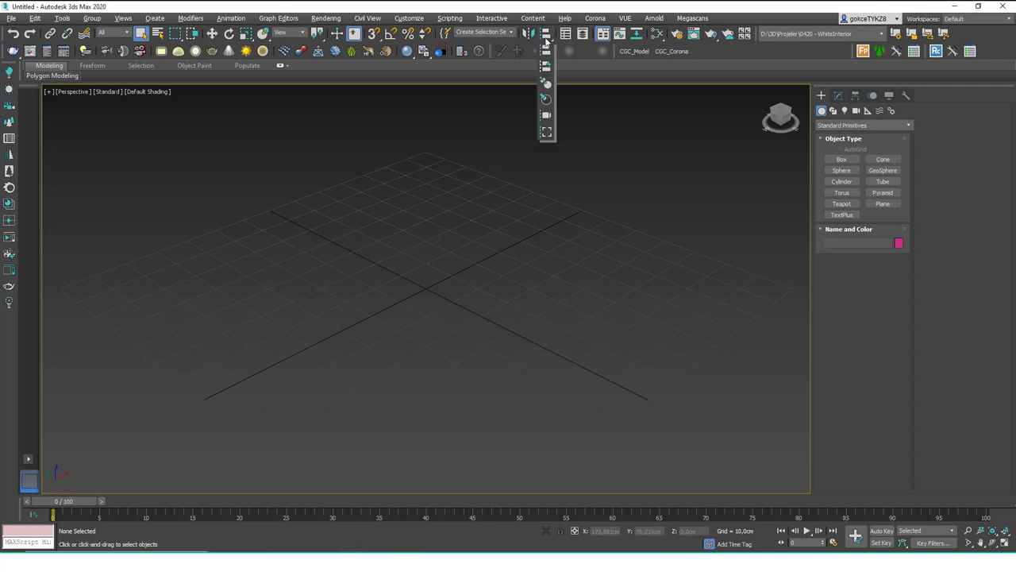
{"action": "left_click_drag", "start_coordinate": [545, 39], "coordinate": [558, 77]}
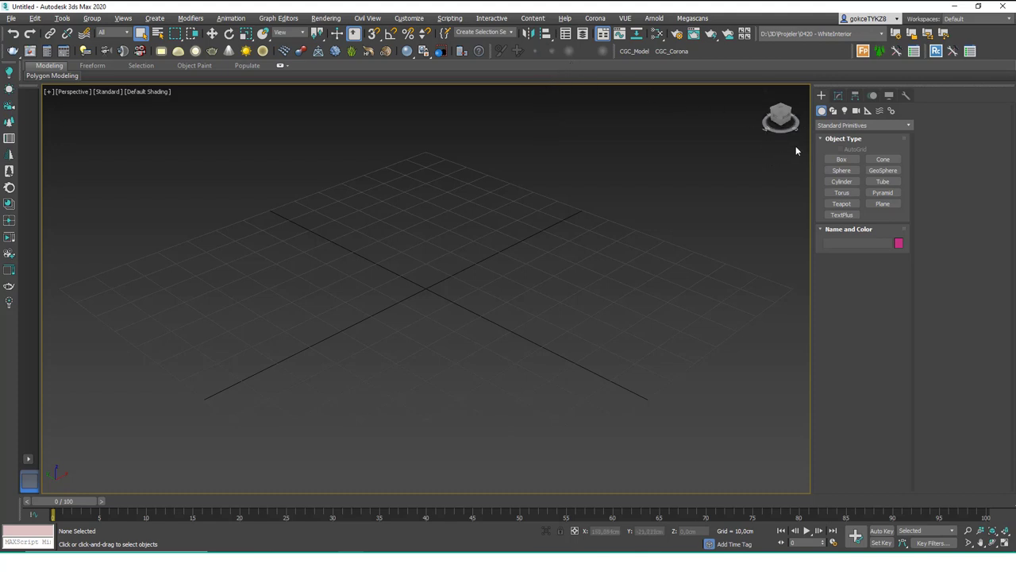
Draw a box over the grid centre, about 65 cm long, 60 cm wide and 17 cm high.
{"action": "left_click", "coordinate": [840, 159]}
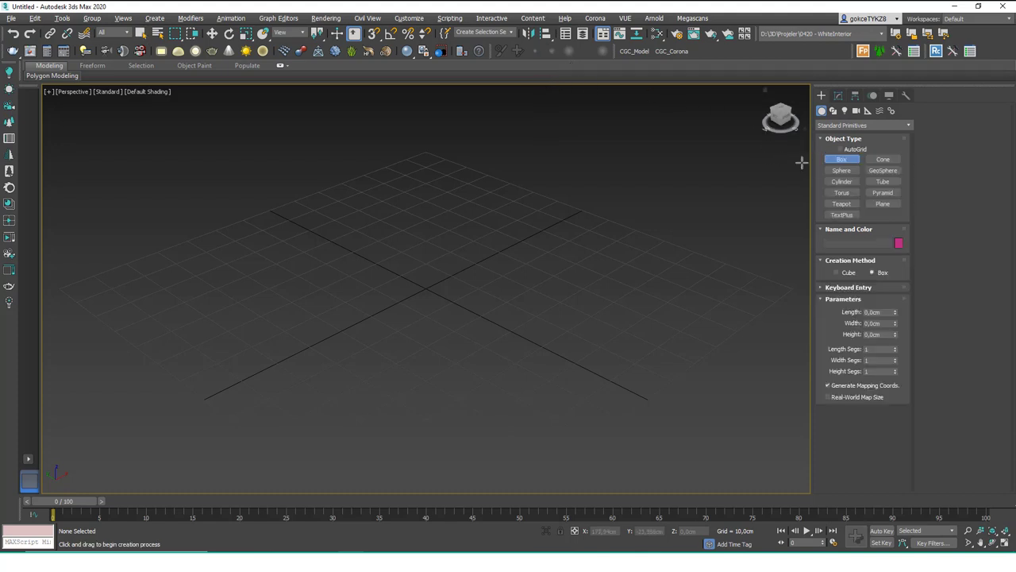
{"action": "left_click_drag", "start_coordinate": [416, 218], "coordinate": [420, 345]}
{"action": "left_click", "coordinate": [410, 324]}
{"action": "right_click", "coordinate": [424, 307]}
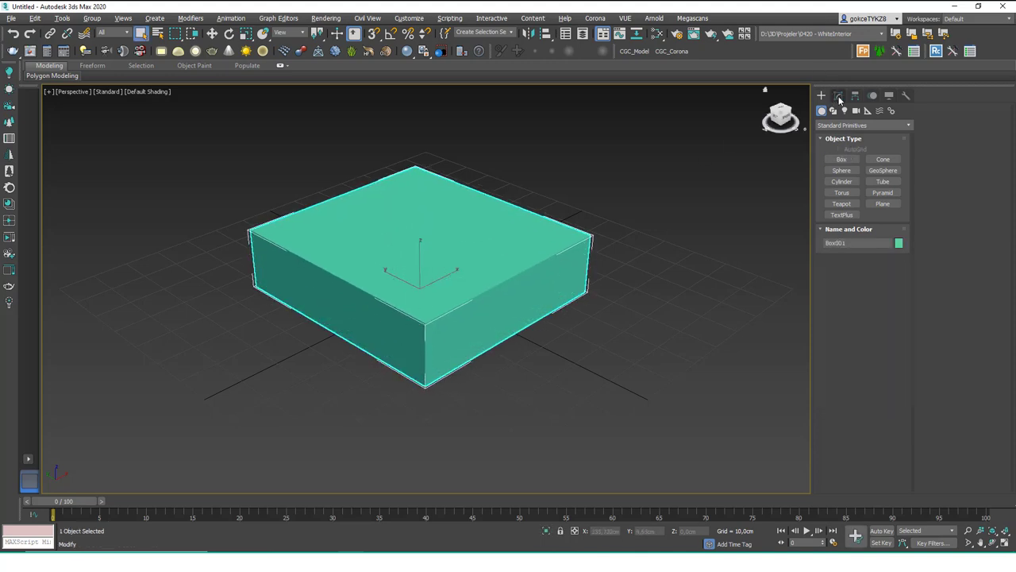
Set the box's length and width to 40 cm and its height to 4 cm.
{"action": "left_click", "coordinate": [839, 98]}
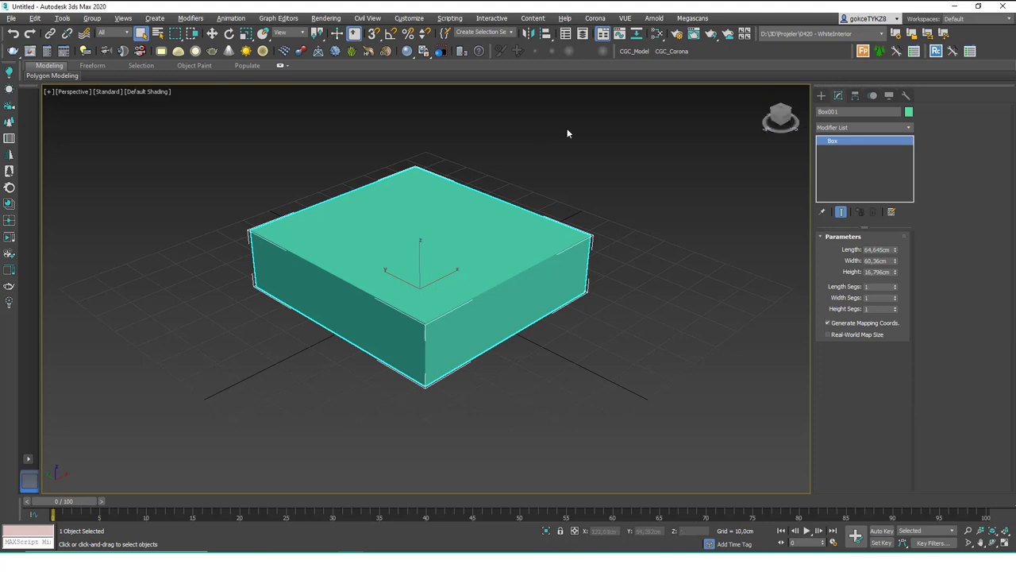
{"action": "double_click", "coordinate": [873, 249]}
{"action": "type", "text": "40"}
{"action": "key", "text": "Tab"}
{"action": "type", "text": "40"}
{"action": "key", "text": "Tab"}
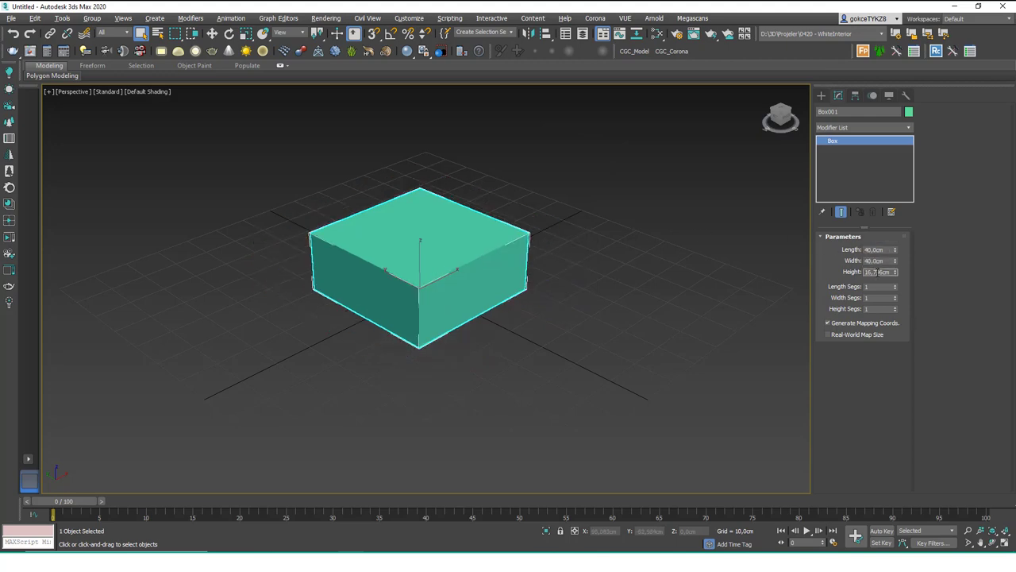
{"action": "type", "text": "4"}
{"action": "key", "text": "Return"}
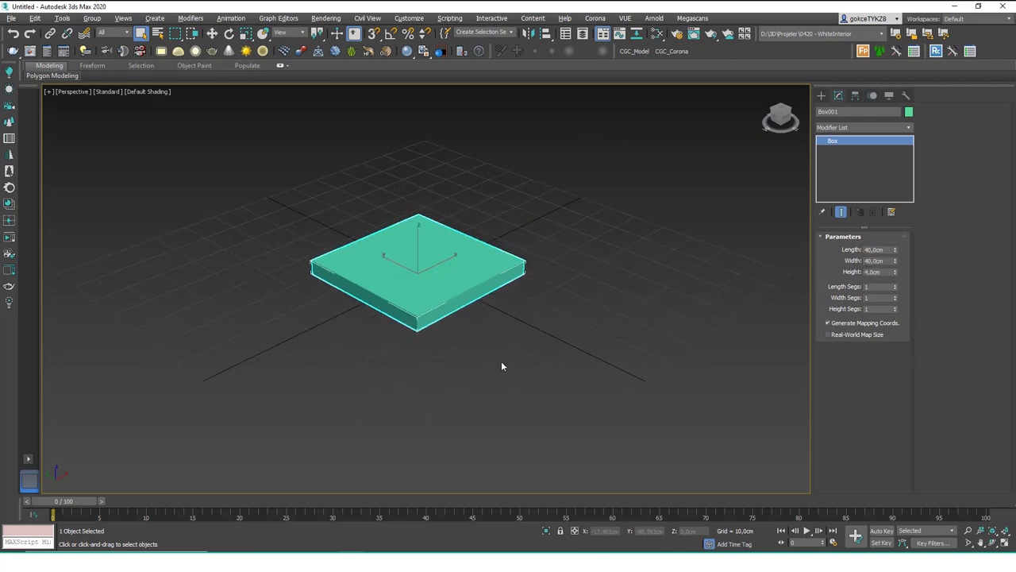
Position the slab at X 0, Y 0 and Z 45 cm.
{"action": "key", "text": "w"}
{"action": "right_click", "coordinate": [624, 531]}
{"action": "right_click", "coordinate": [668, 530]}
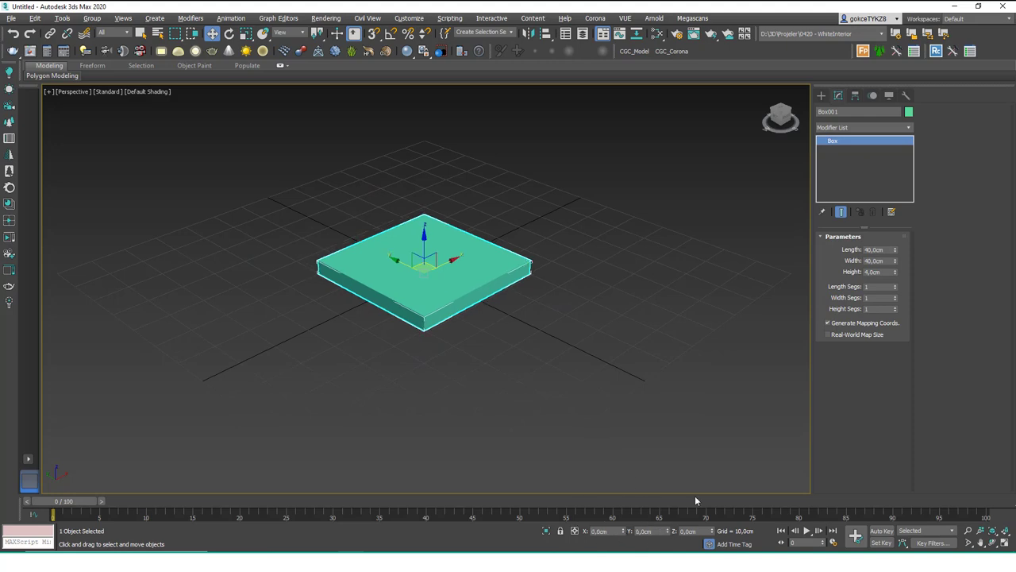
{"action": "left_click", "coordinate": [693, 530]}
{"action": "type", "text": "45"}
{"action": "key", "text": "Return"}
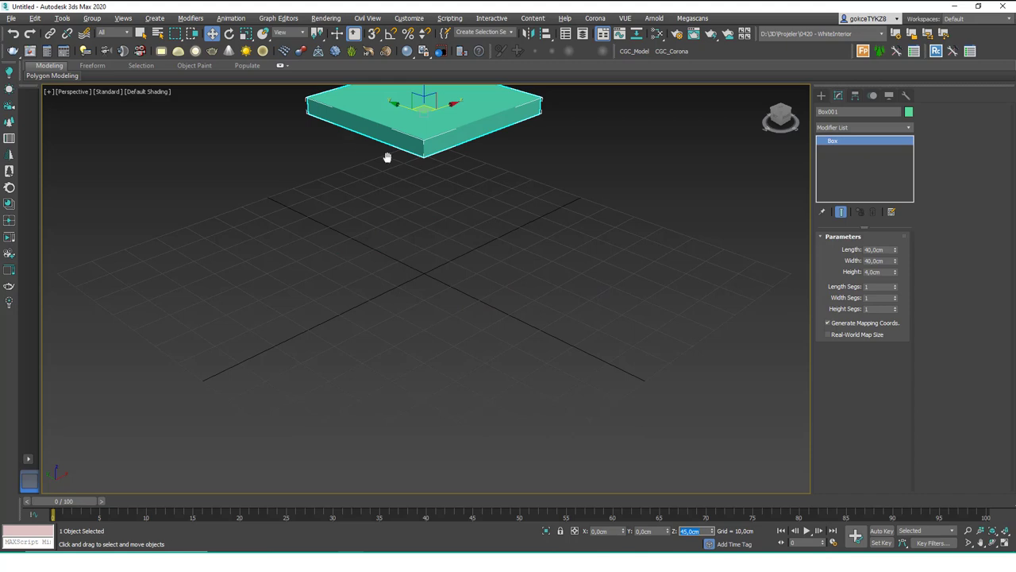
Draw a second, upright box on the grid beside the slab, about 6.5 by 5.5 cm and 24 cm high.
{"action": "middle_click_drag", "start_coordinate": [387, 157], "coordinate": [408, 202]}
{"action": "middle_click_drag", "start_coordinate": [408, 201], "coordinate": [395, 224], "text": "alt"}
{"action": "left_click", "coordinate": [662, 194]}
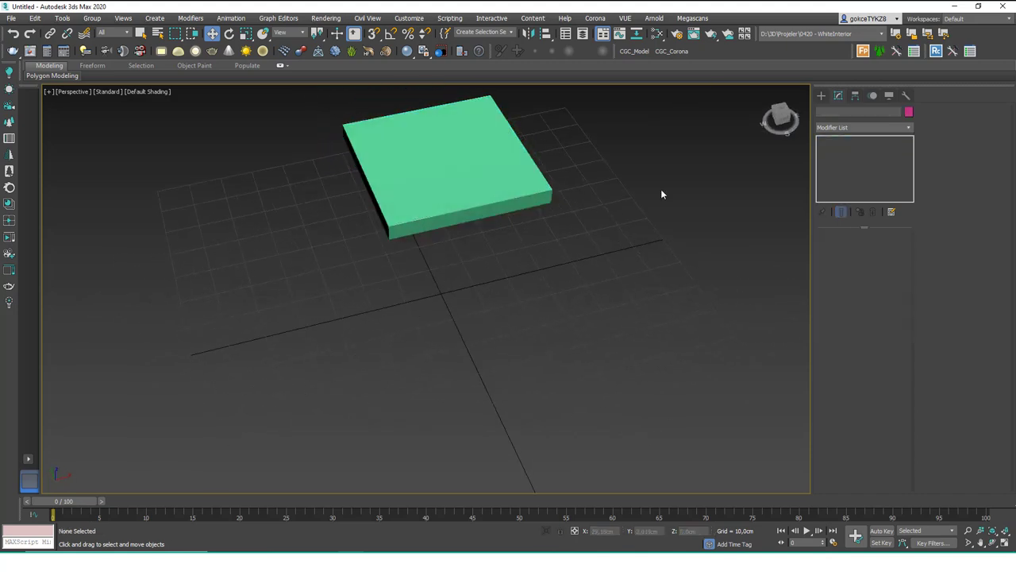
{"action": "left_click", "coordinate": [821, 96]}
{"action": "left_click", "coordinate": [841, 158]}
{"action": "left_click_drag", "start_coordinate": [563, 297], "coordinate": [554, 320]}
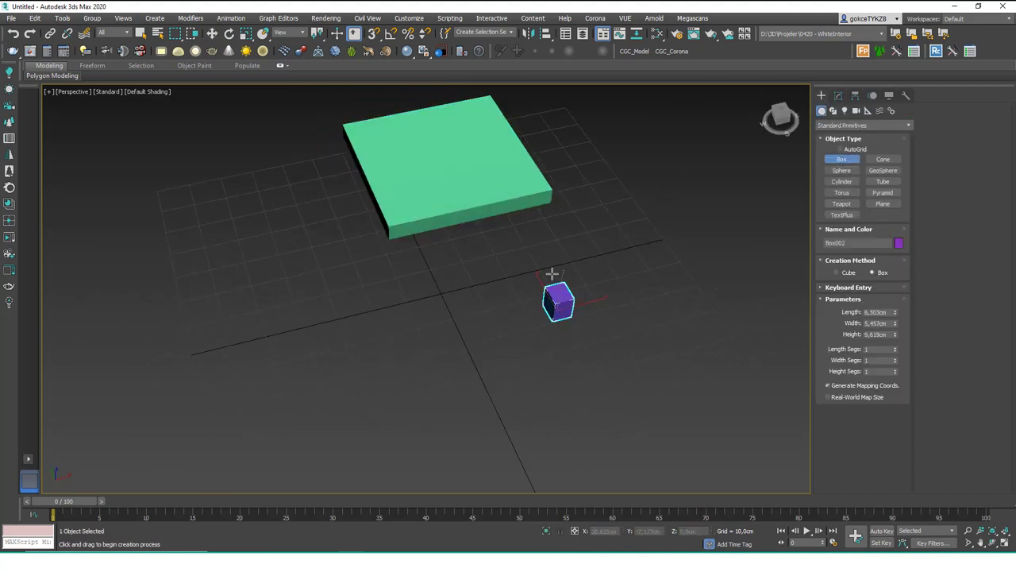
{"action": "left_click", "coordinate": [548, 233]}
{"action": "right_click", "coordinate": [548, 233]}
Set the upright box's length and width to 4 cm and its height to 45 cm.
{"action": "left_click", "coordinate": [838, 95]}
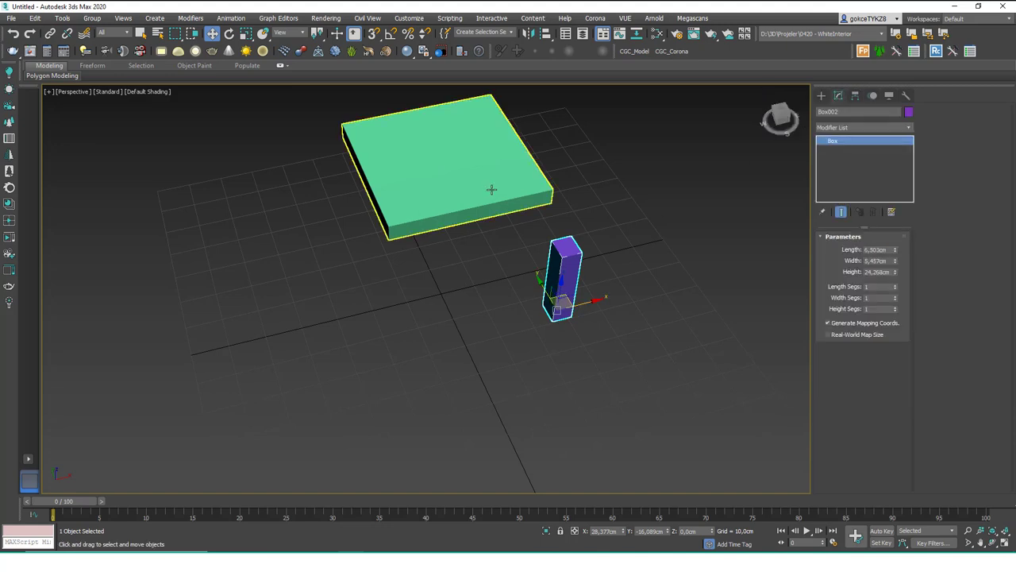
{"action": "double_click", "coordinate": [877, 249]}
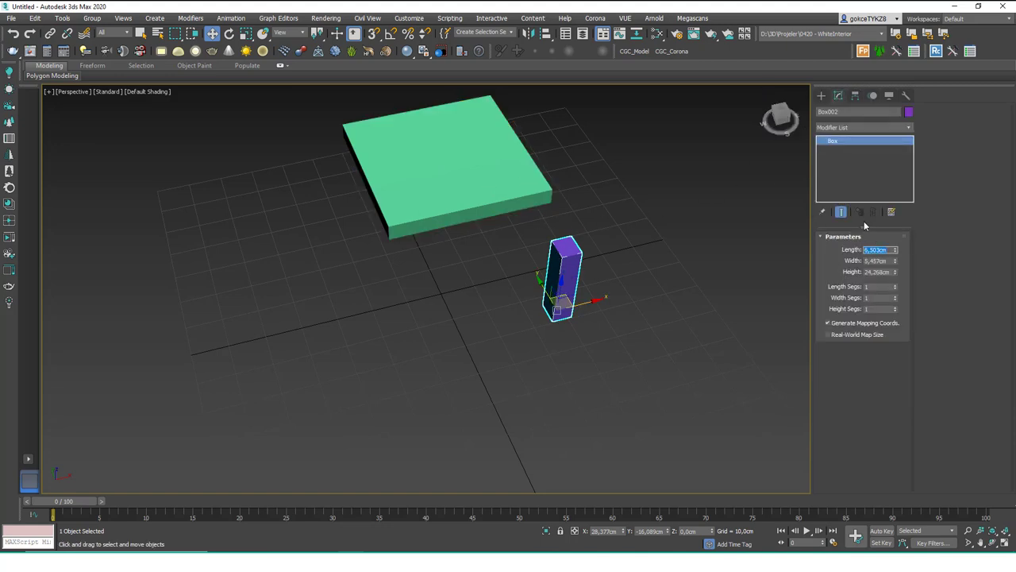
{"action": "type", "text": "4"}
{"action": "key", "text": "Tab"}
{"action": "type", "text": "4"}
{"action": "key", "text": "Return"}
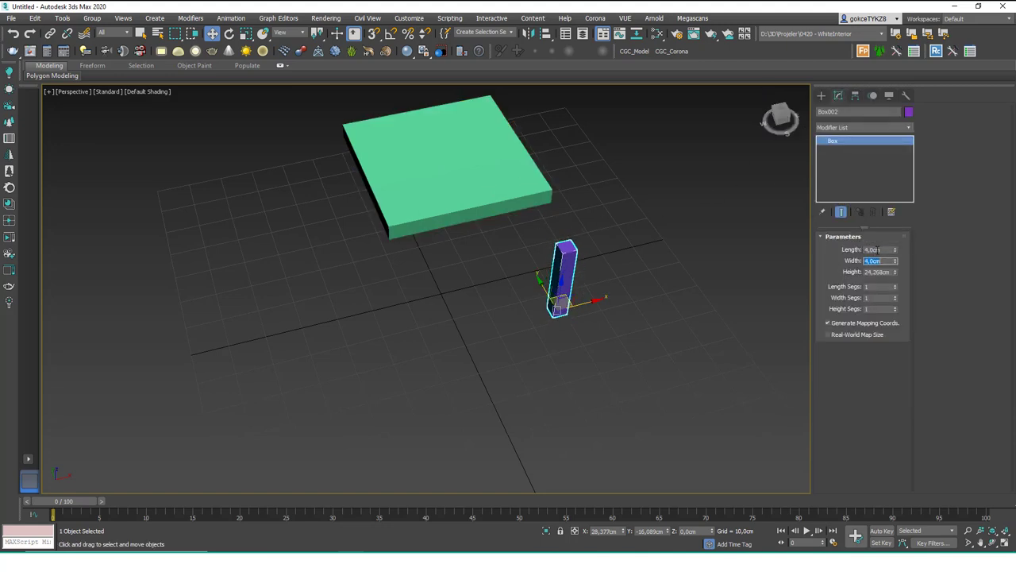
{"action": "key", "text": "Tab"}
{"action": "type", "text": "45"}
{"action": "key", "text": "Return"}
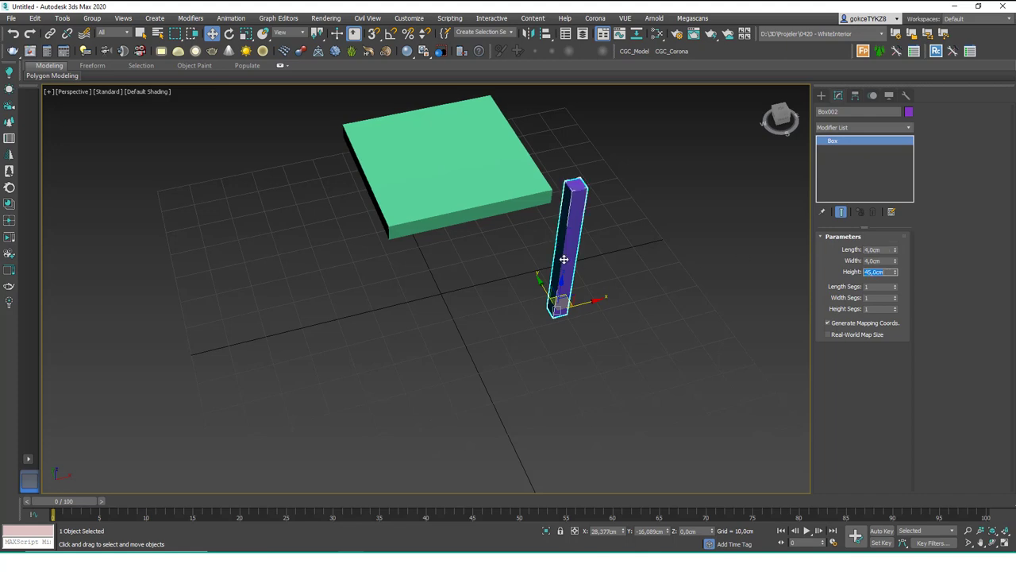
Try to align the leg's centre with the green slab's centre in X, Y and Z position.
{"action": "middle_click_drag", "start_coordinate": [564, 258], "coordinate": [516, 254], "text": "alt"}
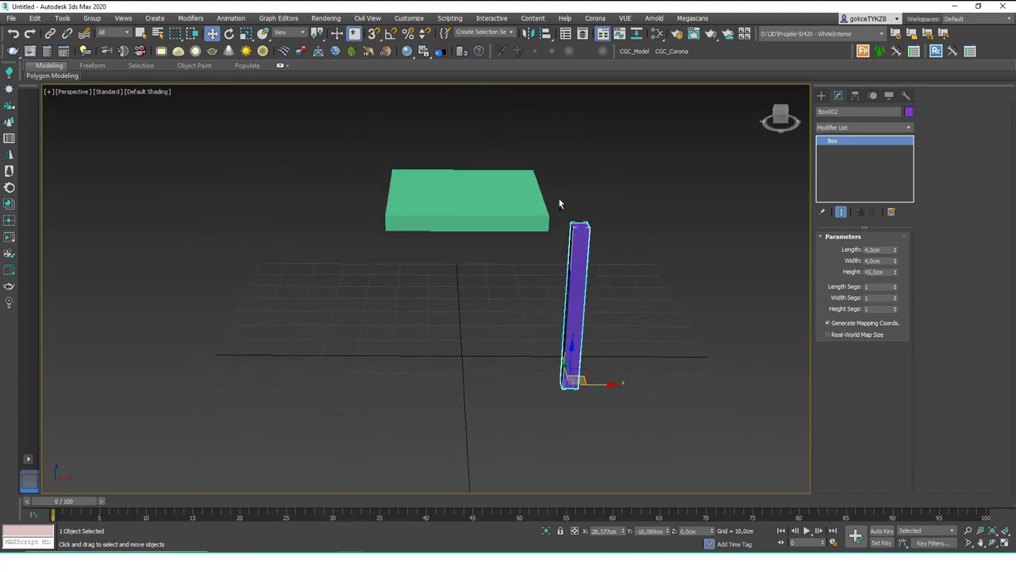
{"action": "scroll", "coordinate": [556, 196], "scroll_direction": "up", "scroll_amount": 2}
{"action": "middle_click_drag", "start_coordinate": [553, 193], "coordinate": [584, 217], "text": "alt"}
{"action": "scroll", "coordinate": [584, 217], "scroll_direction": "up", "scroll_amount": 4}
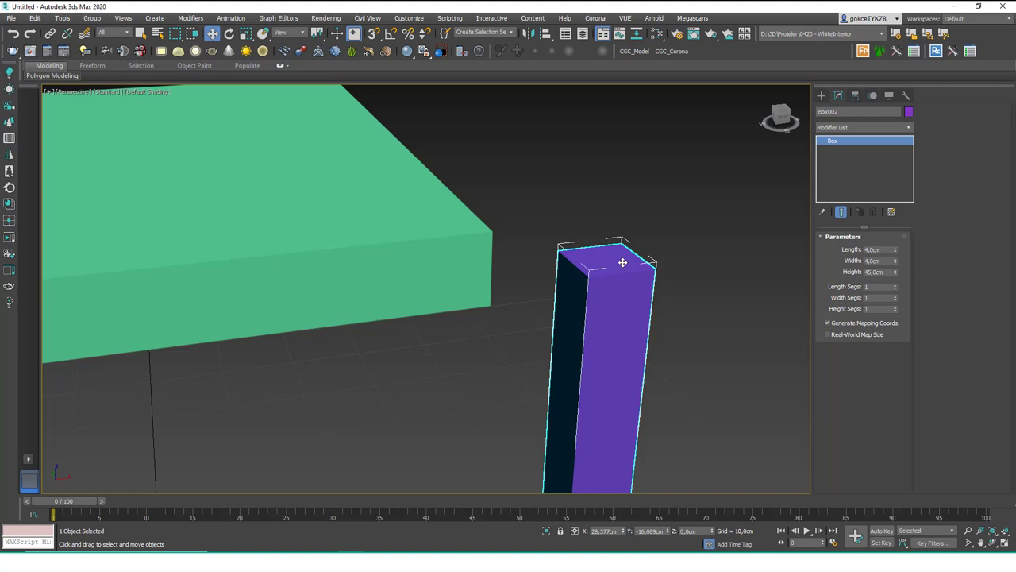
{"action": "scroll", "coordinate": [496, 149], "scroll_direction": "down", "scroll_amount": 10}
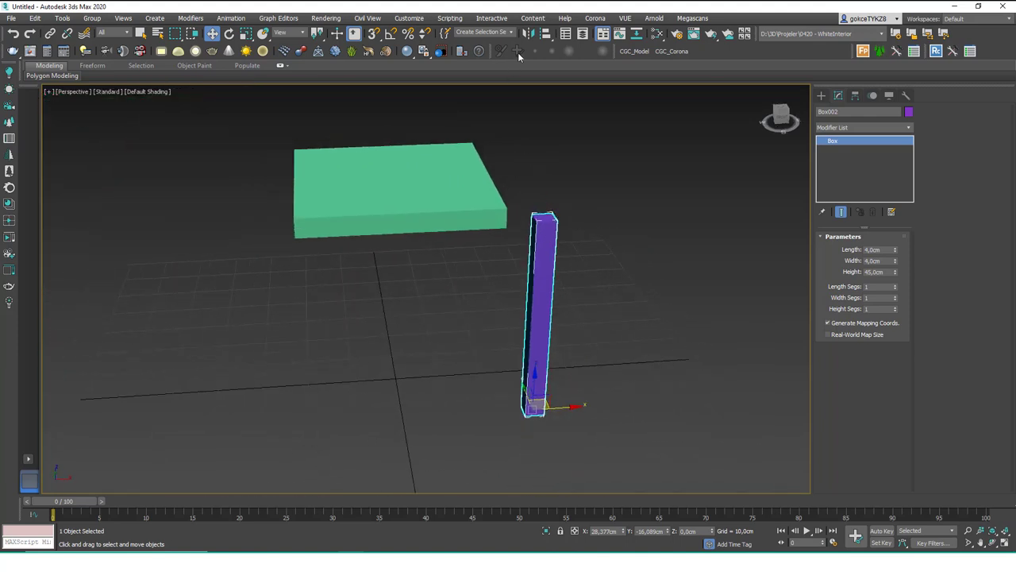
{"action": "left_click", "coordinate": [546, 32]}
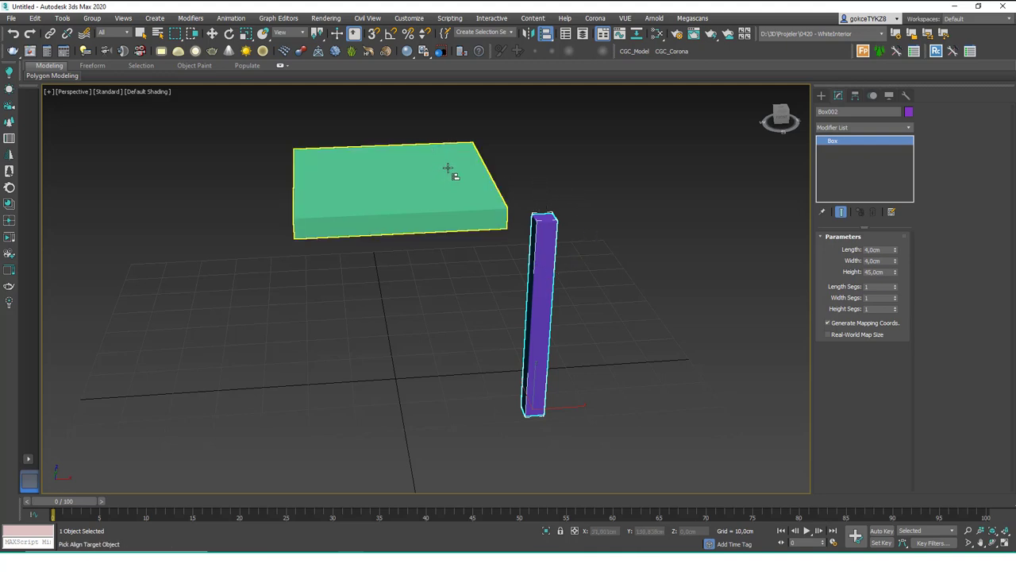
{"action": "left_click", "coordinate": [461, 190]}
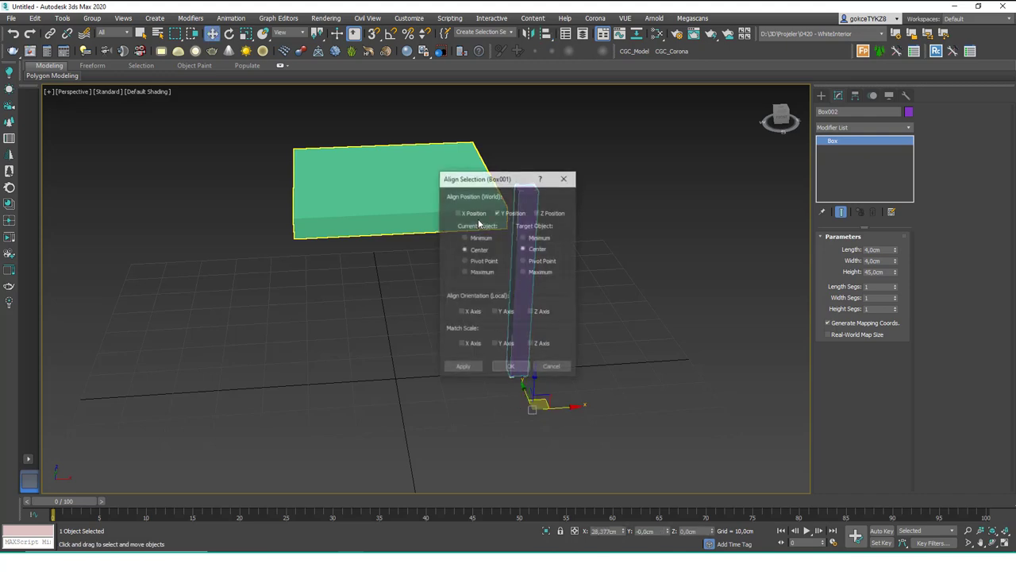
{"action": "left_click_drag", "start_coordinate": [485, 182], "coordinate": [625, 97]}
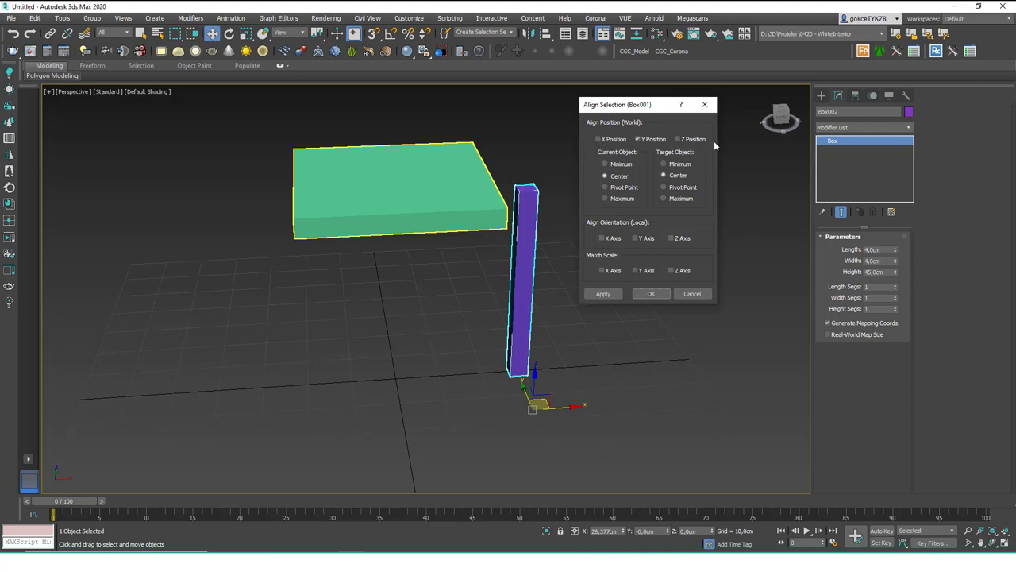
{"action": "left_click", "coordinate": [614, 140]}
{"action": "left_click", "coordinate": [678, 139]}
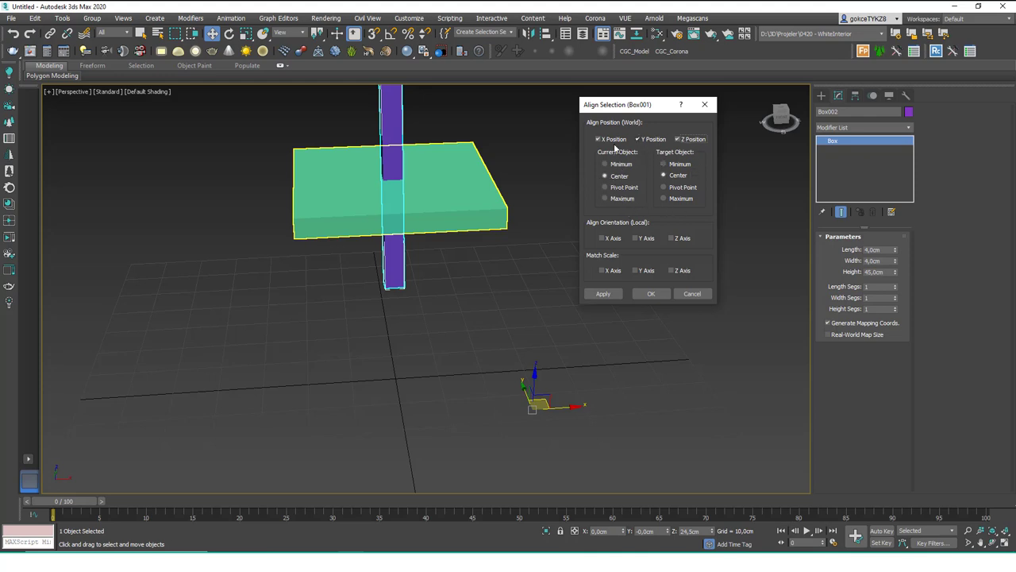
{"action": "left_click", "coordinate": [691, 292]}
{"action": "middle_click_drag", "start_coordinate": [508, 270], "coordinate": [553, 252], "text": "alt"}
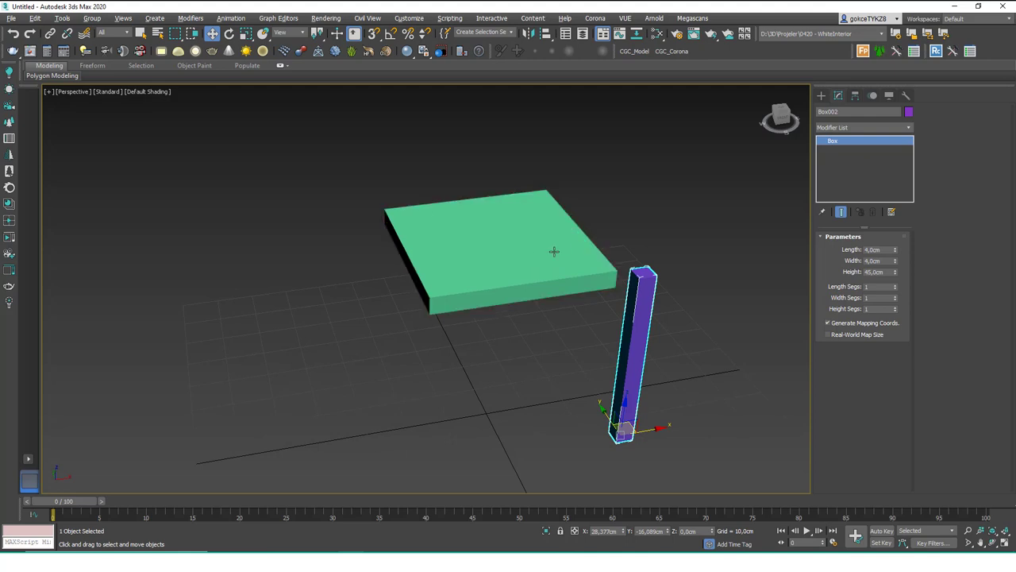
{"action": "key", "text": "alt+a"}
{"action": "left_click", "coordinate": [581, 241]}
{"action": "left_click_drag", "start_coordinate": [647, 104], "coordinate": [757, 69]}
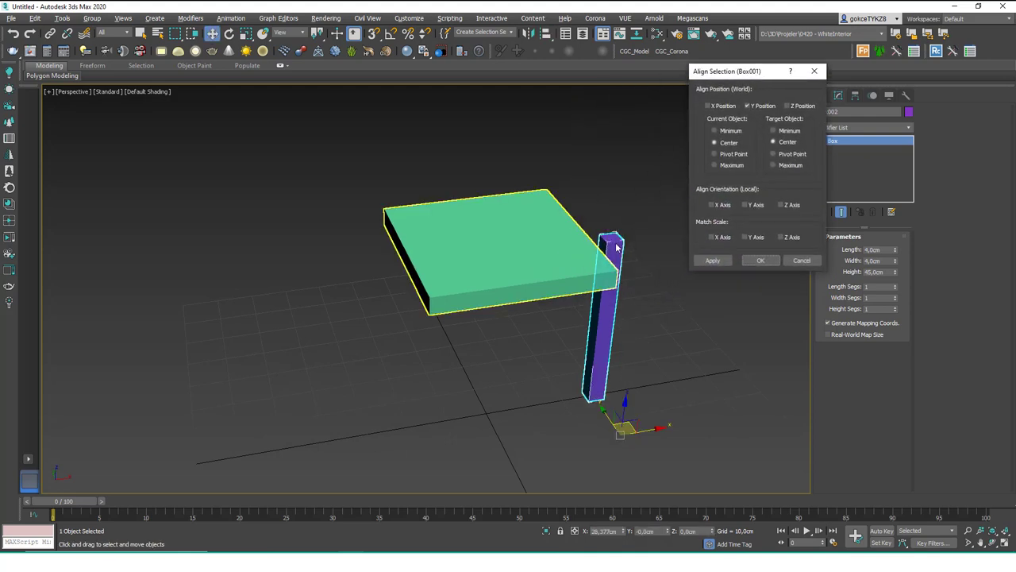
{"action": "left_click", "coordinate": [802, 260]}
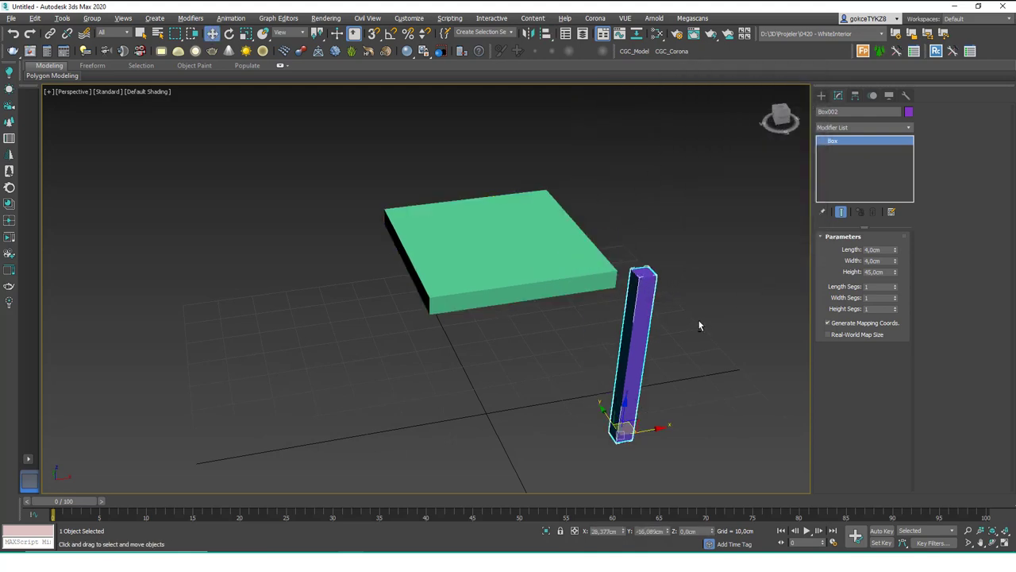
Align the leg to the green slab in X and Y position, minimum to minimum, and apply it.
{"action": "key", "text": "alt+a"}
{"action": "left_click", "coordinate": [513, 263]}
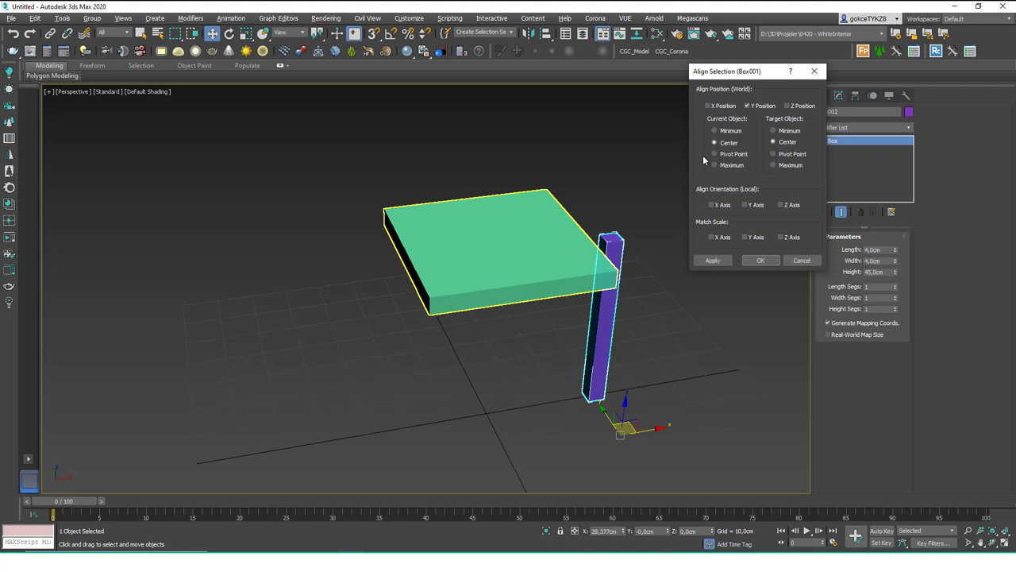
{"action": "left_click", "coordinate": [721, 109]}
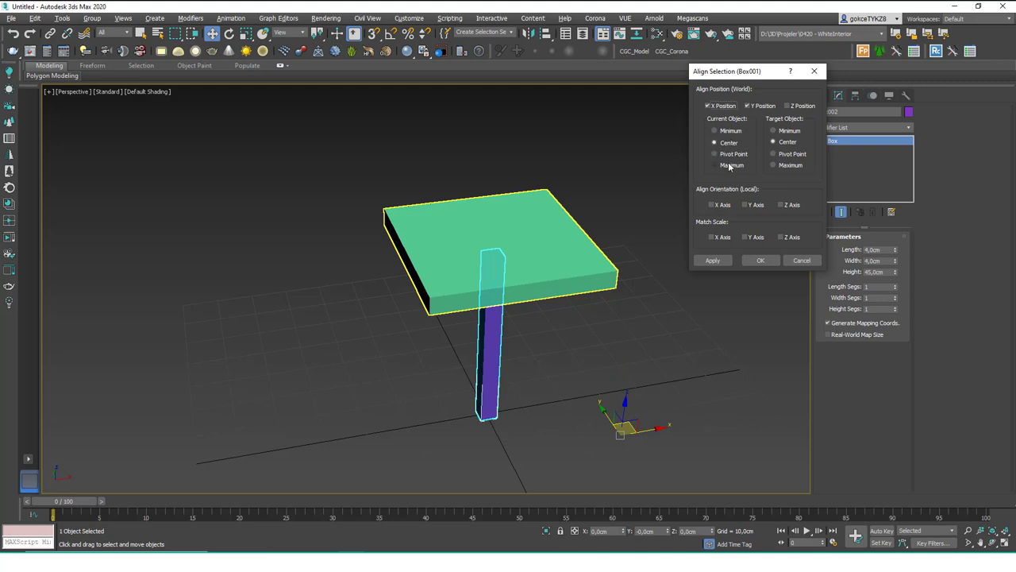
{"action": "left_click", "coordinate": [727, 132]}
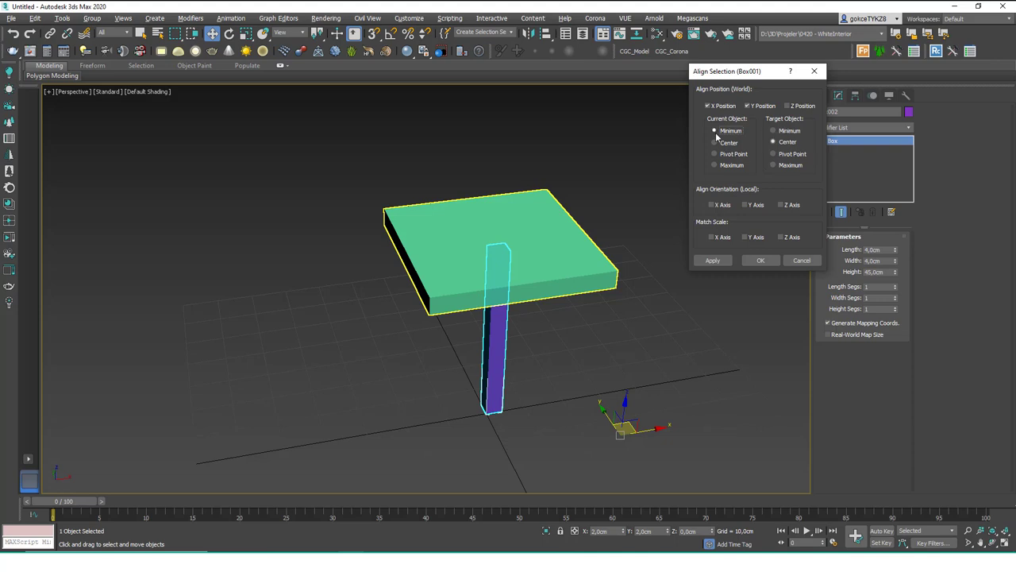
{"action": "left_click", "coordinate": [789, 132]}
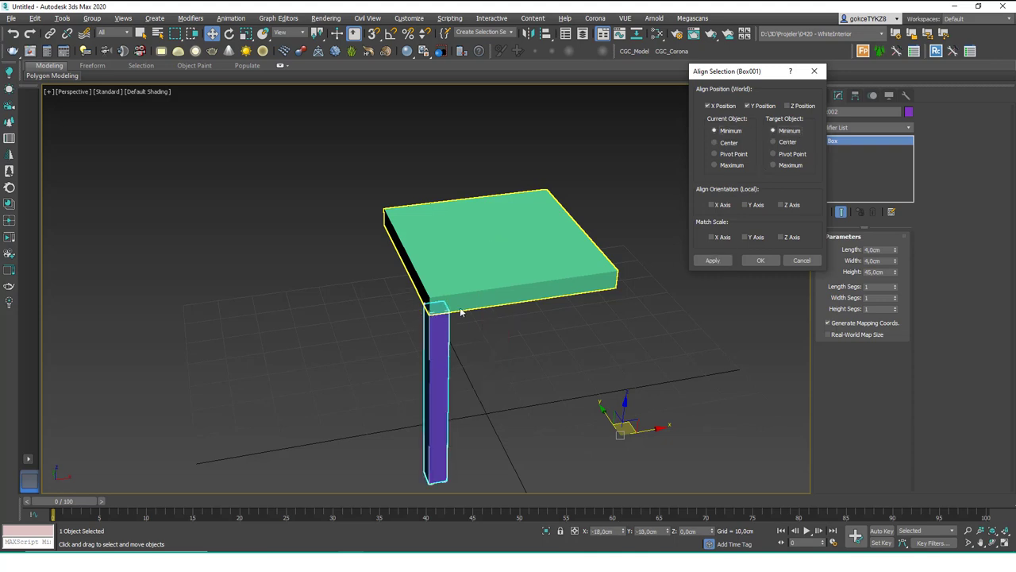
{"action": "left_click", "coordinate": [711, 260]}
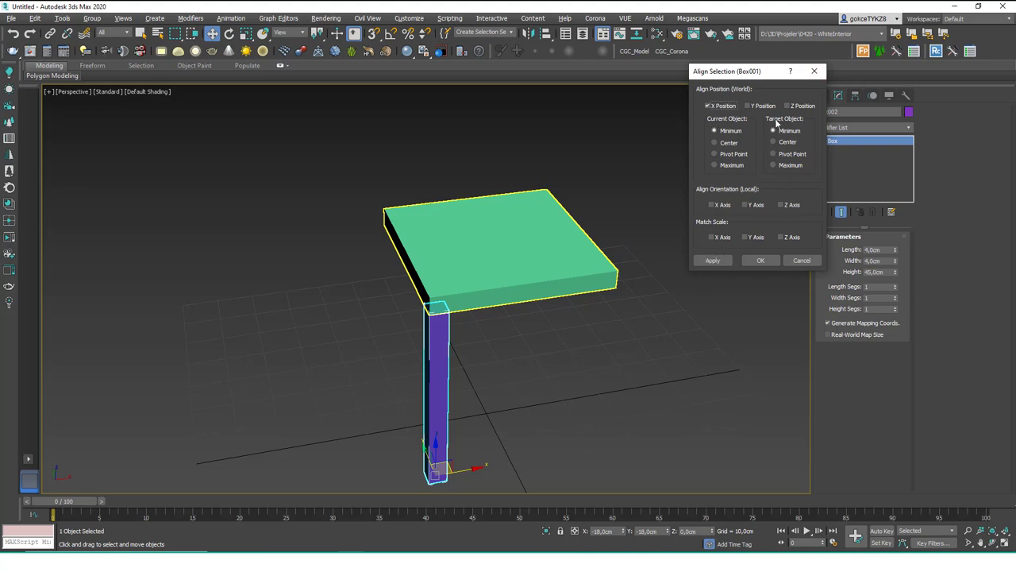
Try aligning the leg's maximum with the green slab's maximum in X position.
{"action": "left_click", "coordinate": [722, 165]}
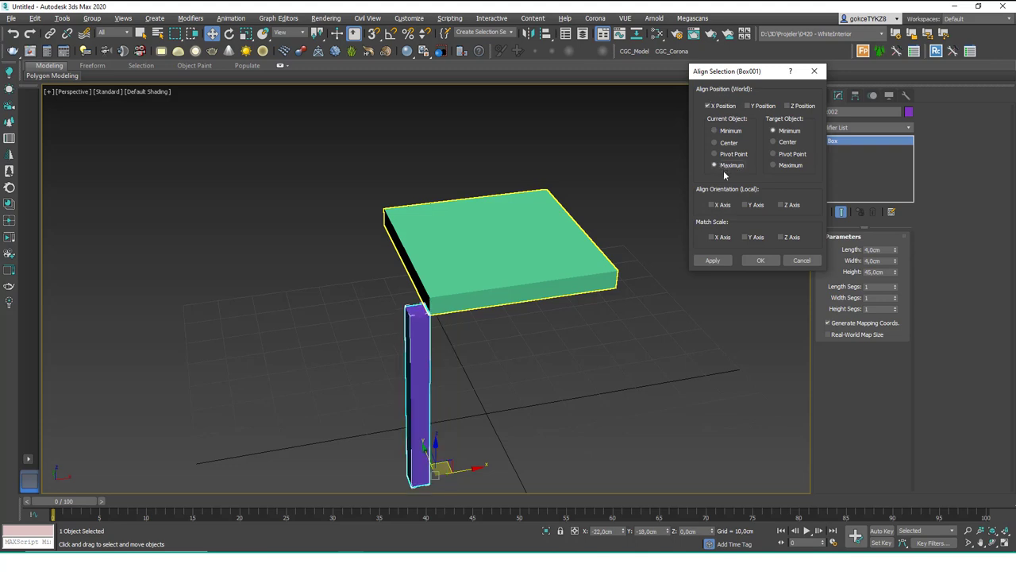
{"action": "left_click", "coordinate": [785, 165]}
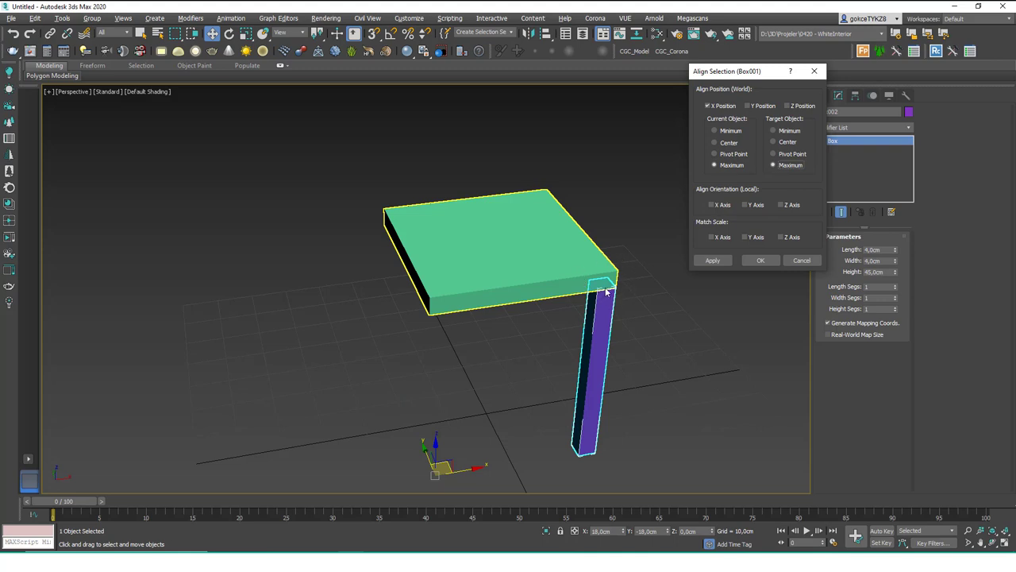
{"action": "left_click", "coordinate": [760, 261]}
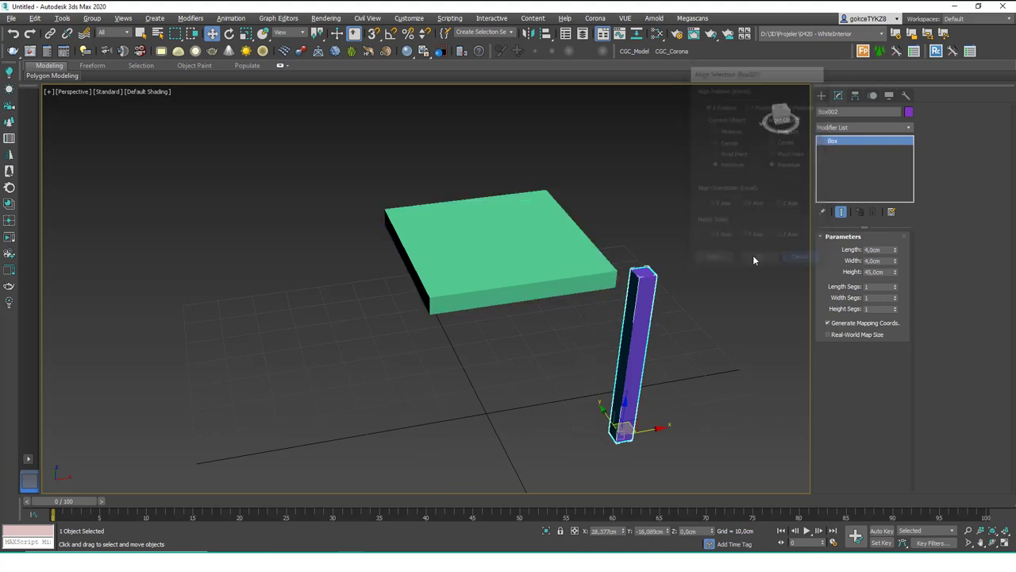
Align the leg to the green slab in X and Y position, minimum to minimum.
{"action": "key", "text": "alt+a"}
{"action": "left_click", "coordinate": [535, 271]}
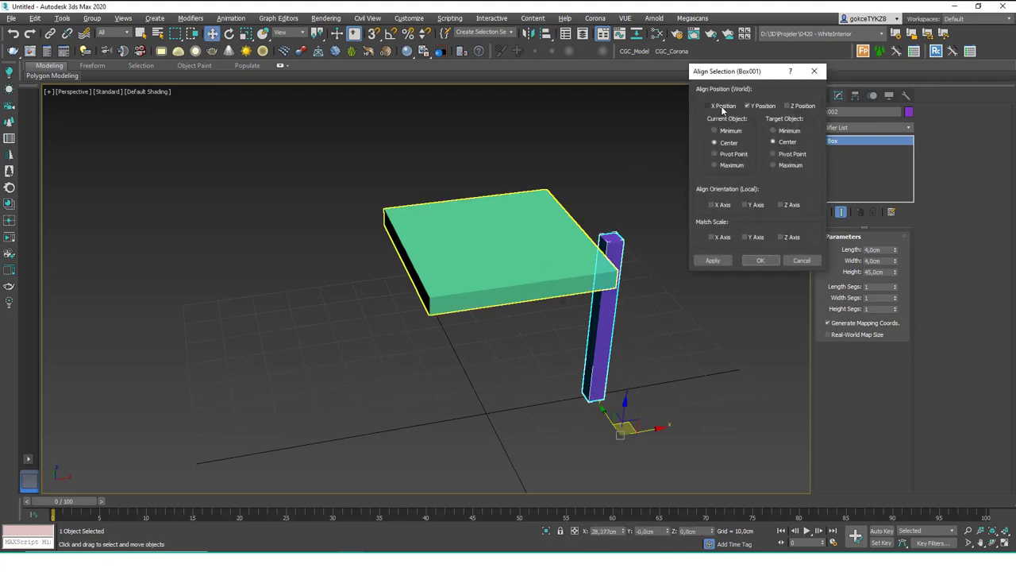
{"action": "left_click", "coordinate": [709, 106]}
{"action": "left_click", "coordinate": [728, 131]}
{"action": "left_click", "coordinate": [781, 131]}
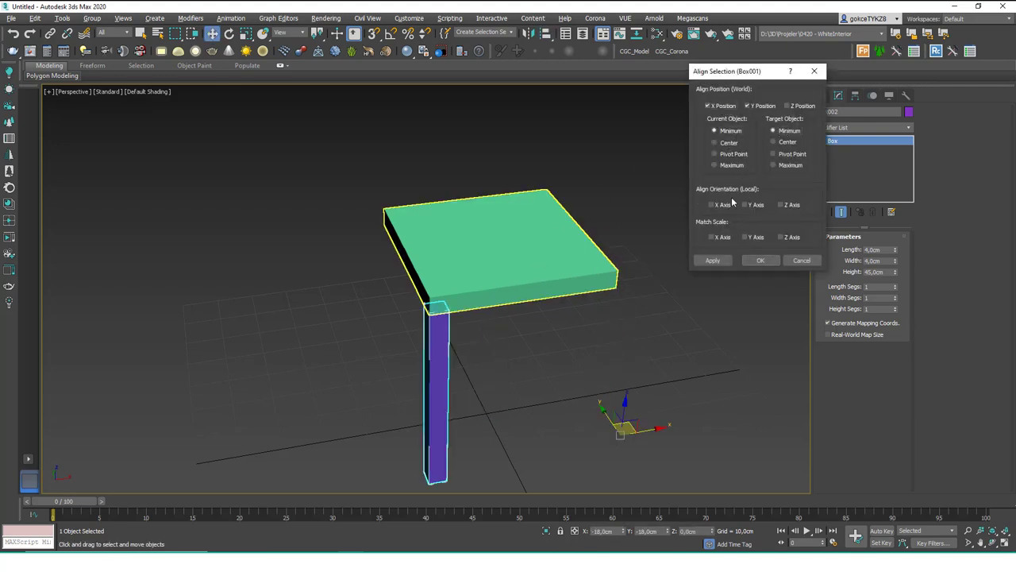
{"action": "left_click", "coordinate": [760, 260]}
{"action": "left_click", "coordinate": [623, 285]}
{"action": "middle_click_drag", "start_coordinate": [623, 286], "coordinate": [333, 382], "text": "alt"}
{"action": "left_click", "coordinate": [365, 361]}
{"action": "key", "text": "ctrl+v"}
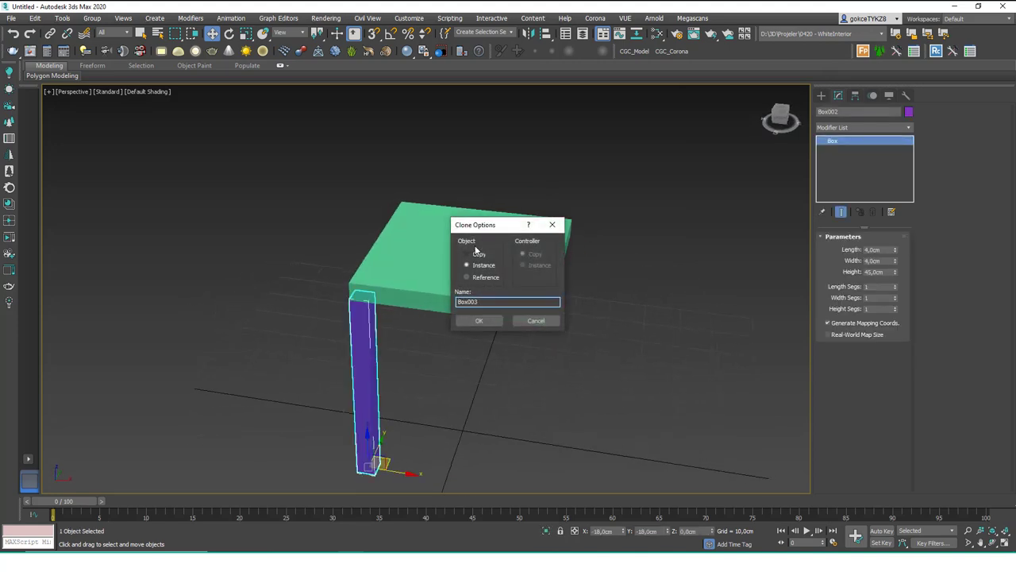
{"action": "left_click_drag", "start_coordinate": [493, 216], "coordinate": [587, 135]}
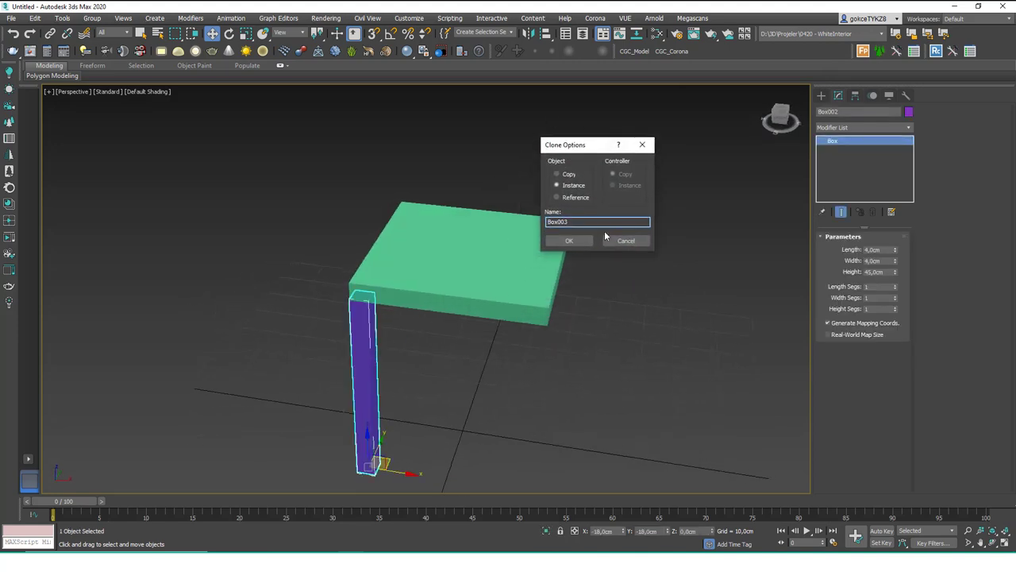
{"action": "left_click", "coordinate": [645, 142]}
{"action": "left_click", "coordinate": [401, 340]}
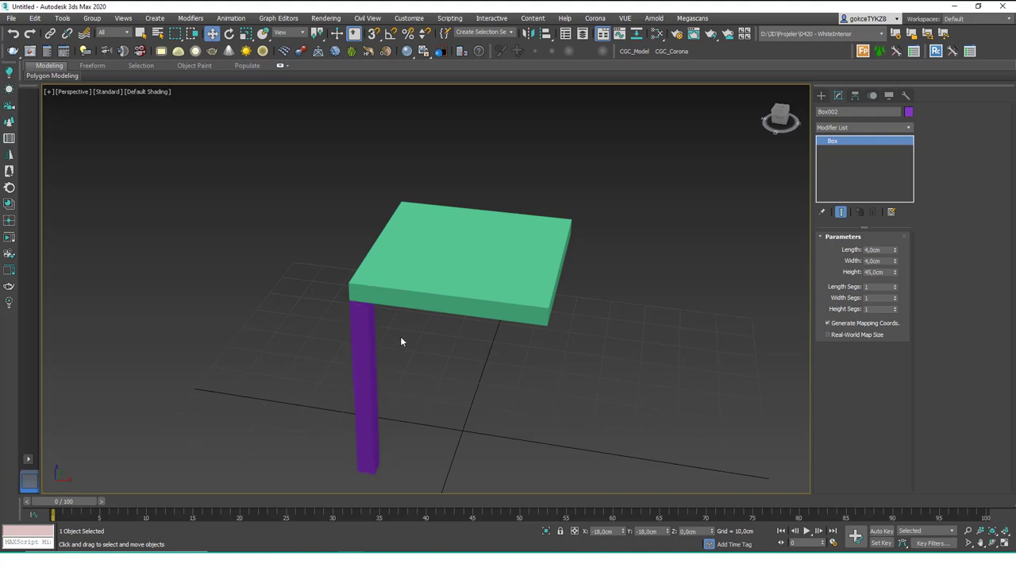
Clone the purple leg as an instance and move the clone about 10 cm along X.
{"action": "left_click", "coordinate": [365, 316]}
{"action": "right_click", "coordinate": [329, 185]}
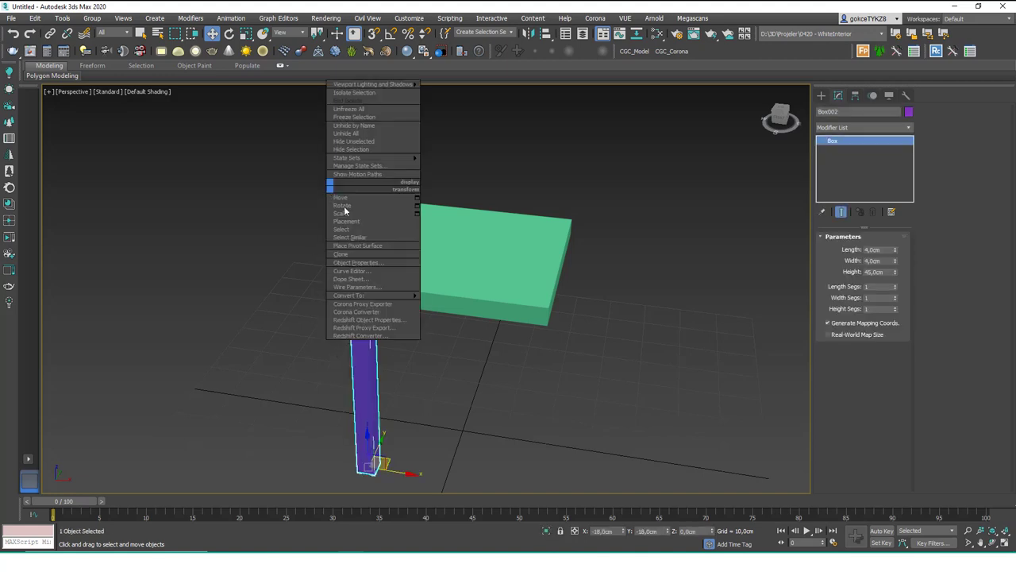
{"action": "left_click", "coordinate": [362, 254]}
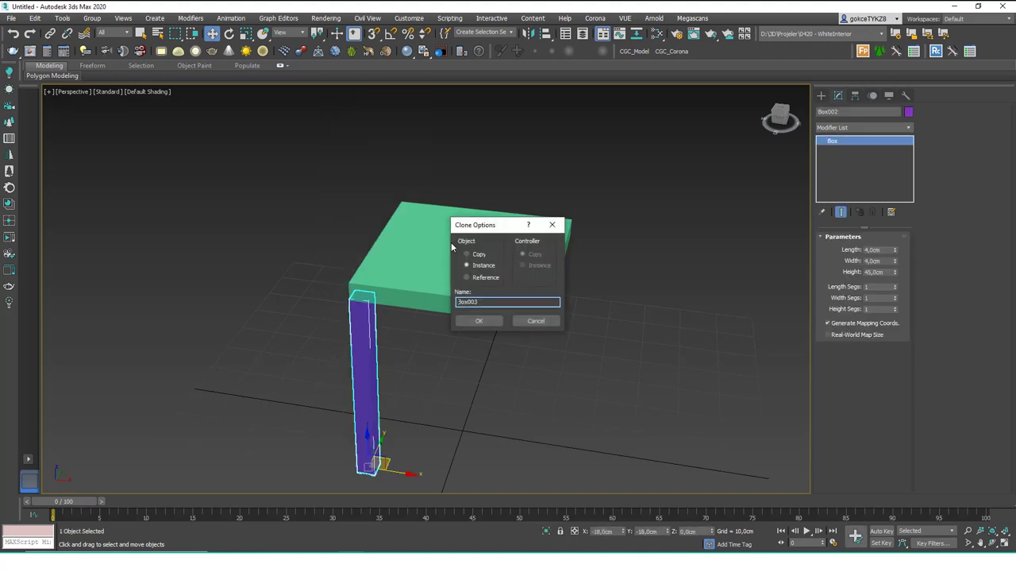
{"action": "left_click", "coordinate": [493, 319]}
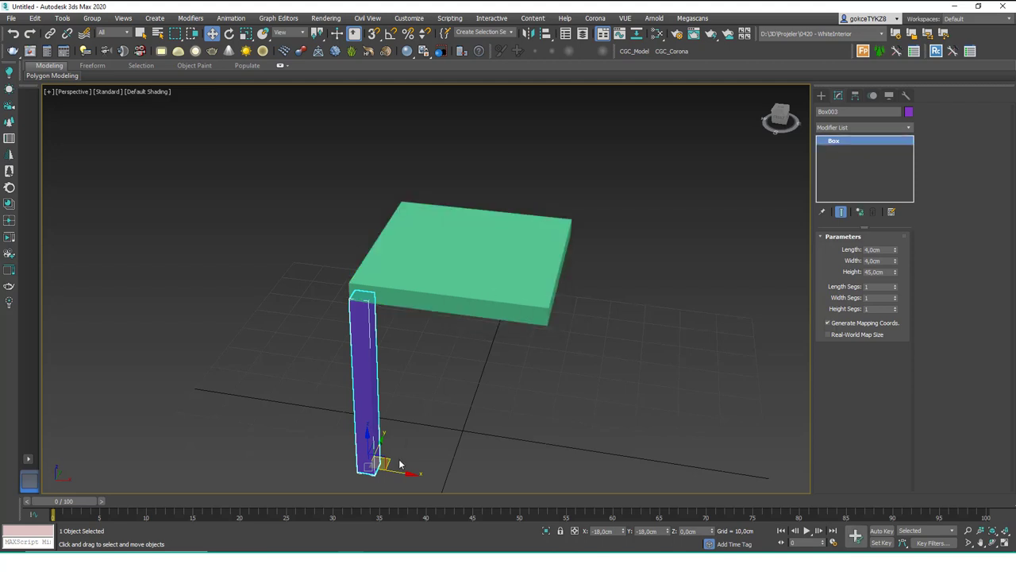
{"action": "left_click_drag", "start_coordinate": [399, 466], "coordinate": [445, 479]}
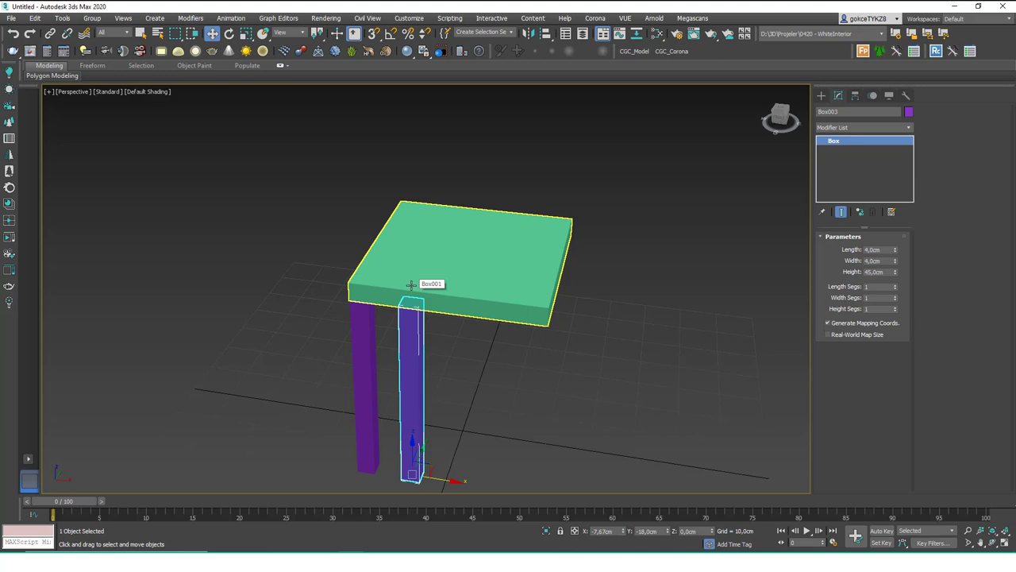
Align the cloned leg to the green slab in X position only, maximum to maximum.
{"action": "key", "text": "alt+a"}
{"action": "left_click", "coordinate": [494, 300]}
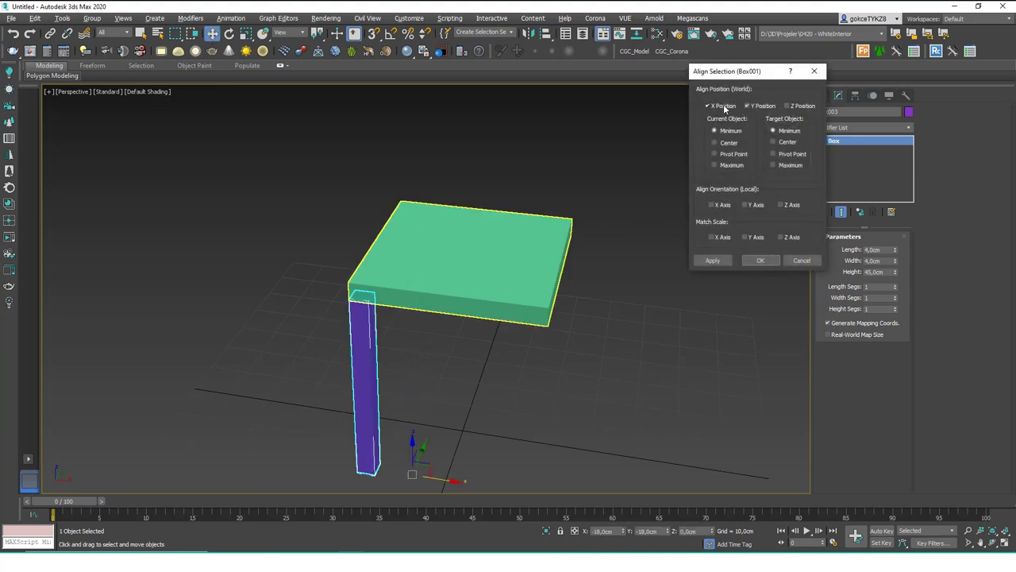
{"action": "left_click", "coordinate": [756, 106]}
{"action": "left_click", "coordinate": [733, 166]}
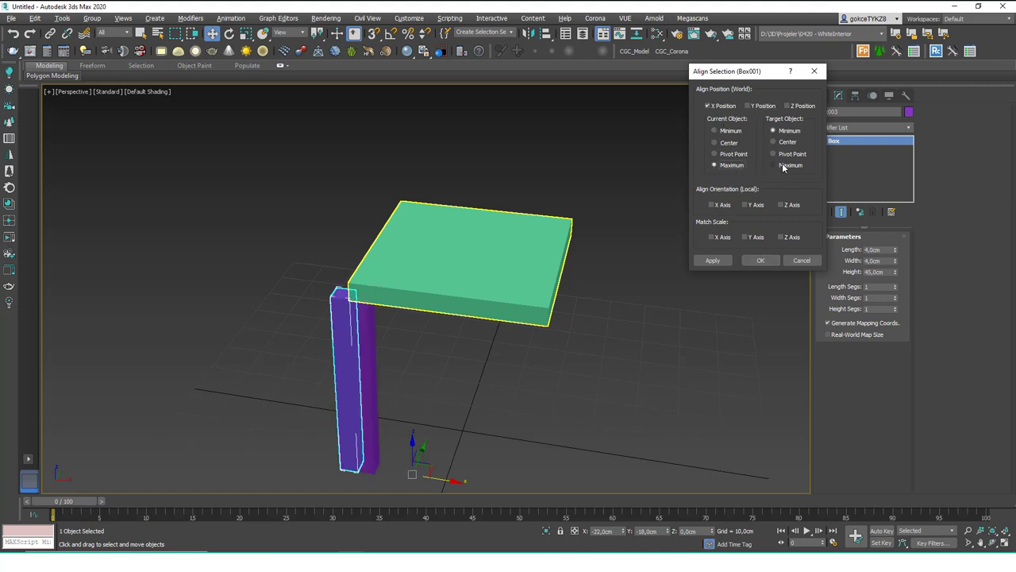
{"action": "left_click", "coordinate": [784, 166]}
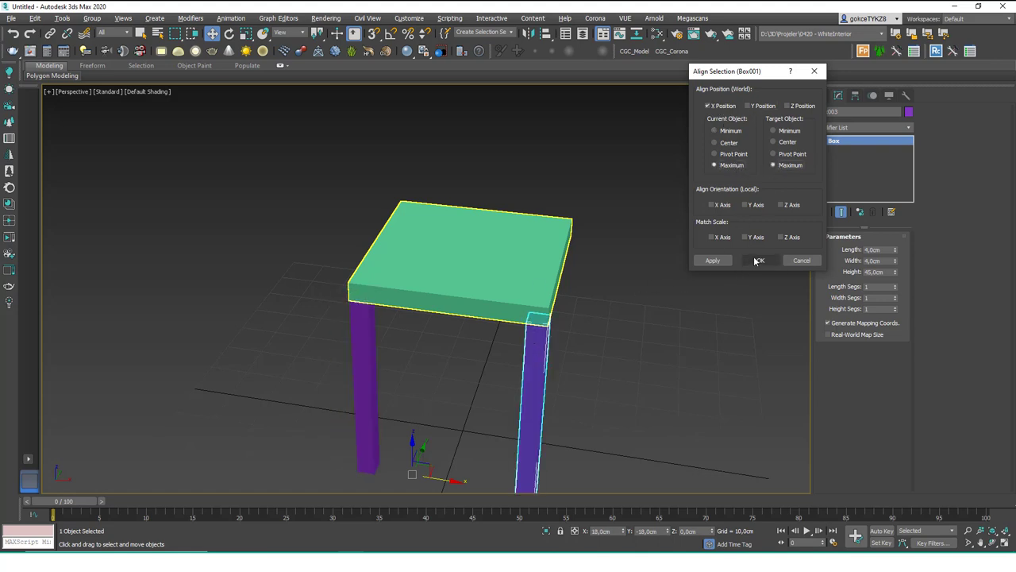
{"action": "left_click", "coordinate": [760, 262]}
Select both legs and clone them as instances a short distance along Y under the slab.
{"action": "middle_click_drag", "start_coordinate": [492, 290], "coordinate": [535, 336], "text": "alt"}
{"action": "left_click", "coordinate": [437, 310], "text": "ctrl"}
{"action": "left_click_drag", "start_coordinate": [535, 337], "coordinate": [534, 337], "text": "shift"}
{"action": "left_click", "coordinate": [523, 324]}
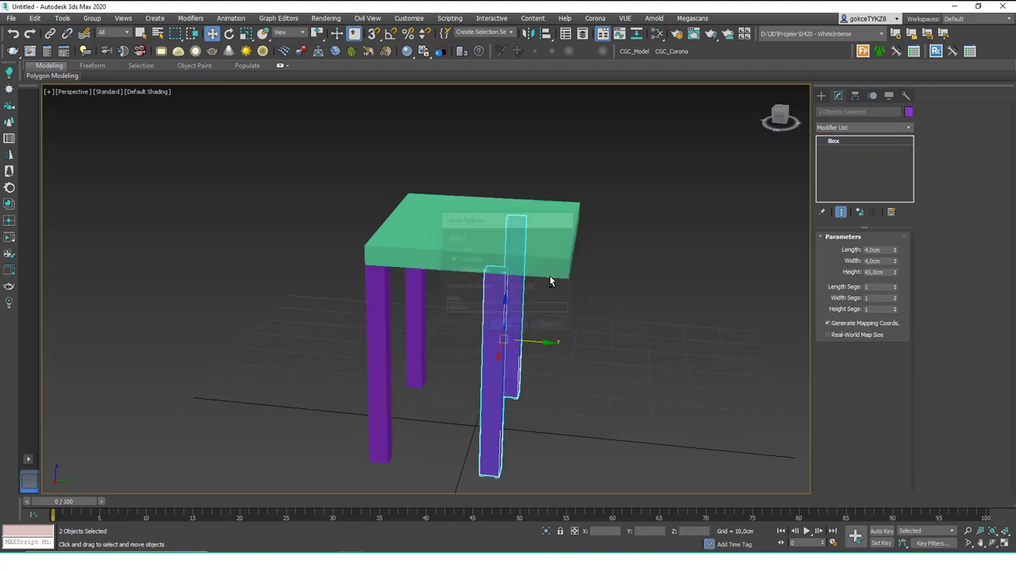
Align the two cloned legs to the green slab in Y position only, maximum to maximum.
{"action": "key", "text": "alt+a"}
{"action": "left_click", "coordinate": [557, 245]}
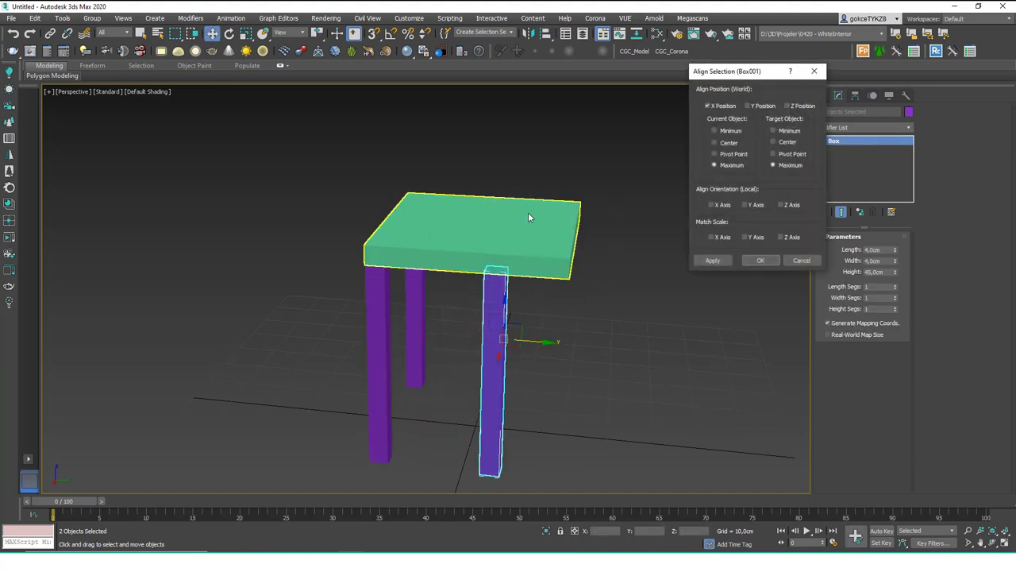
{"action": "left_click", "coordinate": [727, 106]}
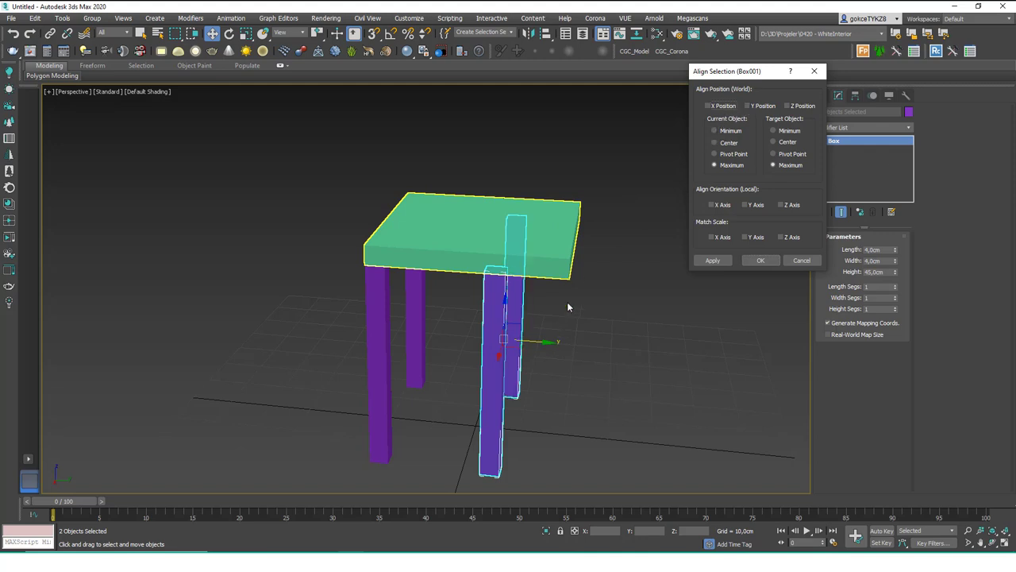
{"action": "left_click", "coordinate": [749, 105]}
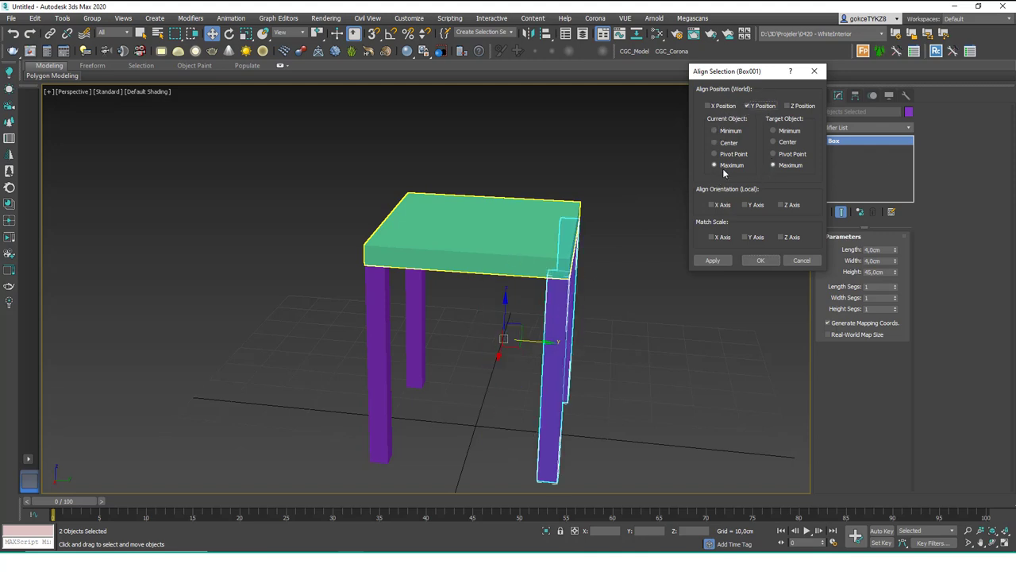
{"action": "left_click", "coordinate": [771, 168]}
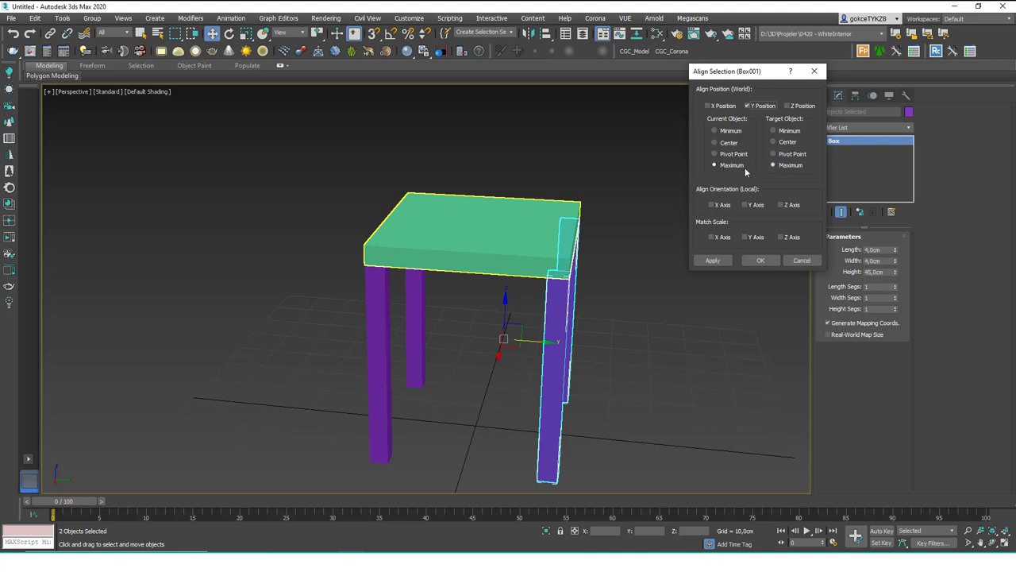
{"action": "left_click", "coordinate": [750, 261]}
{"action": "left_click", "coordinate": [604, 310]}
Select the two legs on the slab's minimum-Y side.
{"action": "middle_click_drag", "start_coordinate": [574, 280], "coordinate": [511, 252], "text": "alt"}
{"action": "scroll", "coordinate": [535, 306], "scroll_direction": "down", "scroll_amount": 3}
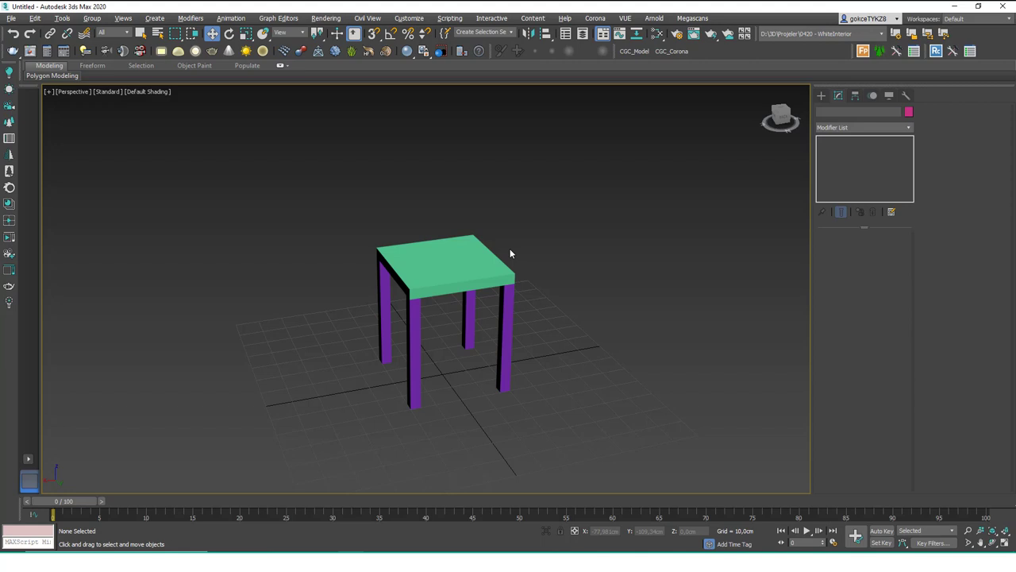
{"action": "middle_click_drag", "start_coordinate": [468, 304], "coordinate": [485, 306], "text": "alt"}
{"action": "left_click", "coordinate": [481, 257]}
{"action": "middle_click_drag", "start_coordinate": [481, 257], "coordinate": [585, 268], "text": "alt"}
{"action": "middle_click_drag", "start_coordinate": [492, 270], "coordinate": [426, 256], "text": "alt"}
{"action": "middle_click_drag", "start_coordinate": [431, 297], "coordinate": [433, 286]}
{"action": "left_click_drag", "start_coordinate": [366, 320], "coordinate": [405, 277]}
{"action": "middle_click_drag", "start_coordinate": [405, 278], "coordinate": [408, 338], "text": "alt"}
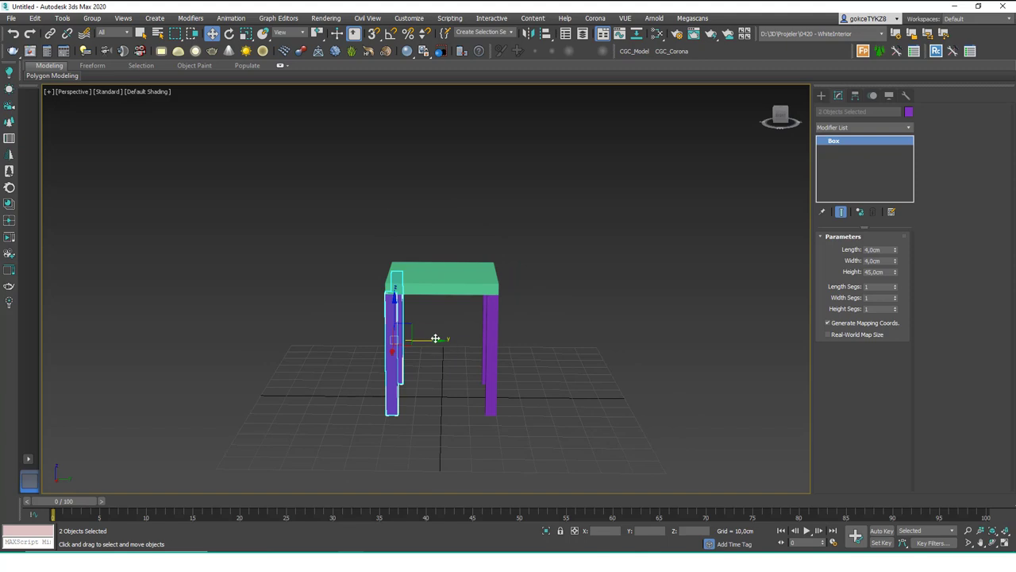
{"action": "left_click", "coordinate": [392, 346]}
{"action": "left_click_drag", "start_coordinate": [393, 346], "coordinate": [349, 343], "text": "shift"}
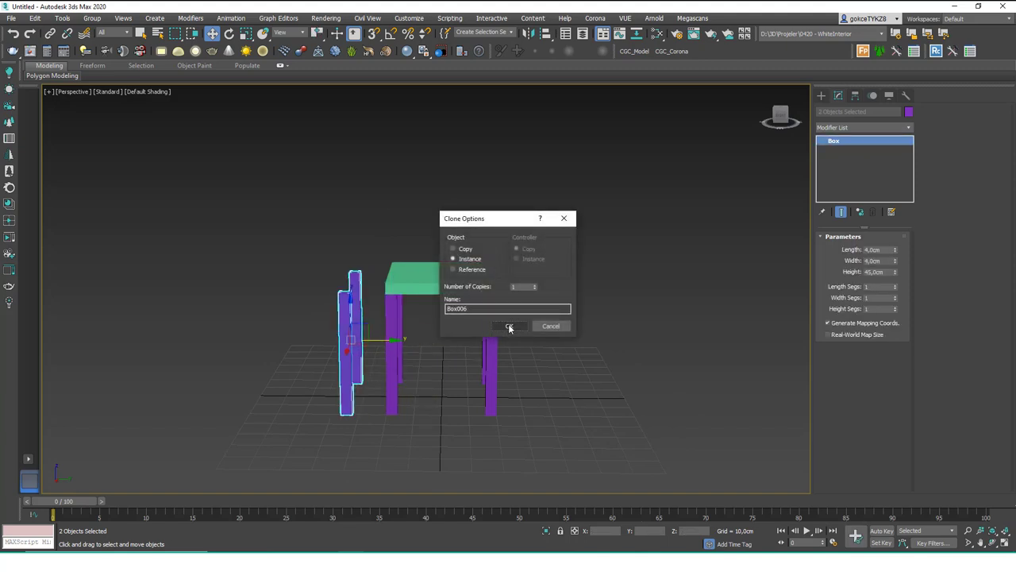
{"action": "left_click", "coordinate": [547, 326]}
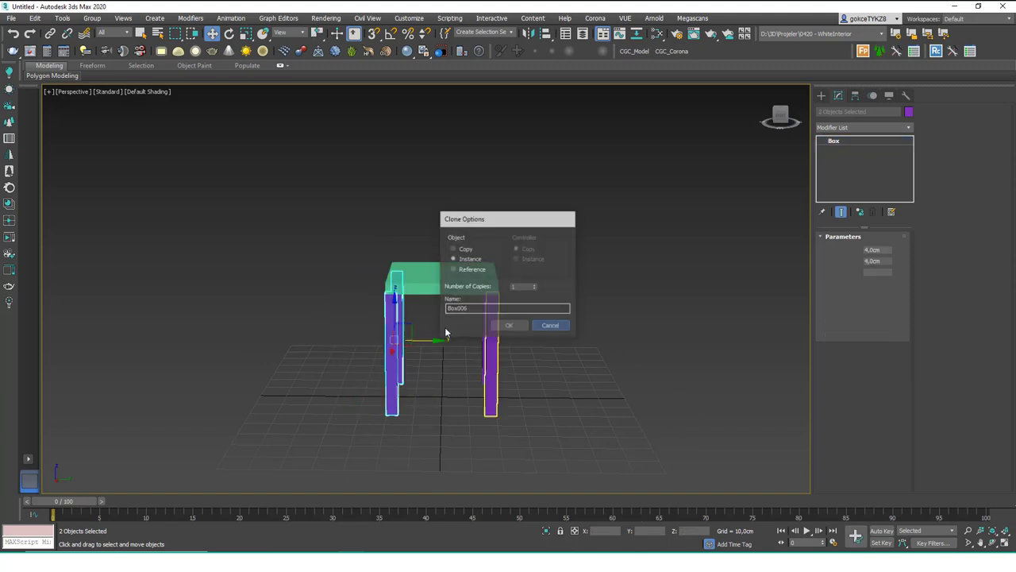
Clone the two selected legs as instances straight up along Z, clear above the slab, for the chair's back posts.
{"action": "left_click_drag", "start_coordinate": [394, 308], "coordinate": [393, 99], "text": "shift"}
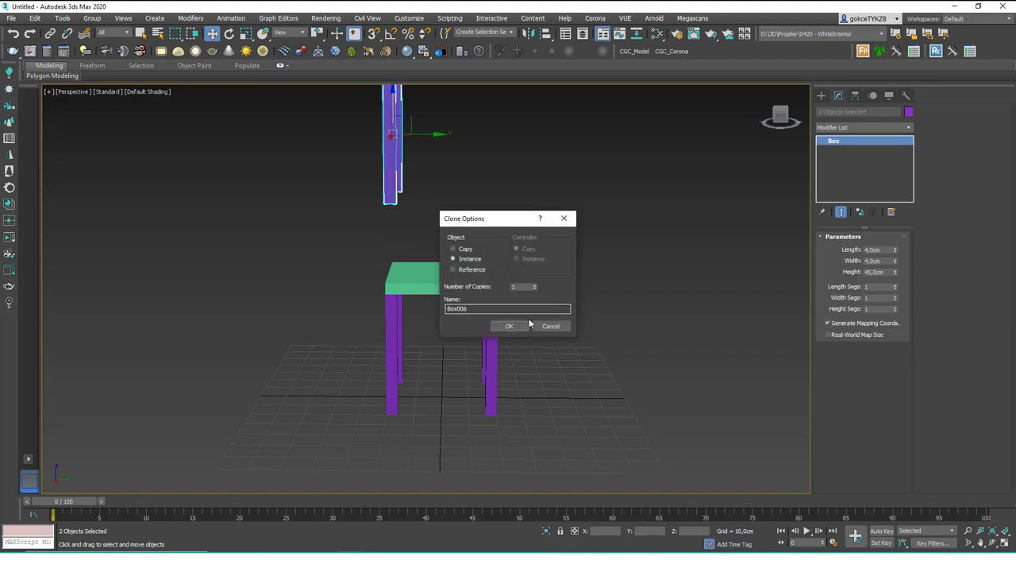
{"action": "middle_click_drag", "start_coordinate": [483, 279], "coordinate": [373, 277], "text": "alt"}
{"action": "scroll", "coordinate": [391, 276], "scroll_direction": "up", "scroll_amount": 1}
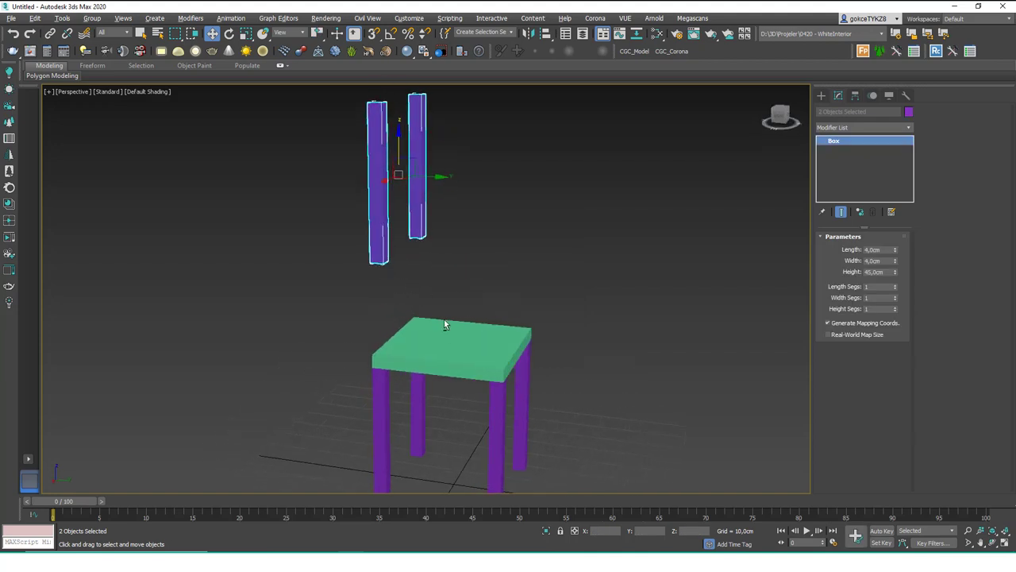
Align the raised posts to the green slab in Z position only, with their minimum on the slab's maximum.
{"action": "key", "text": "alt+a"}
{"action": "left_click", "coordinate": [441, 325]}
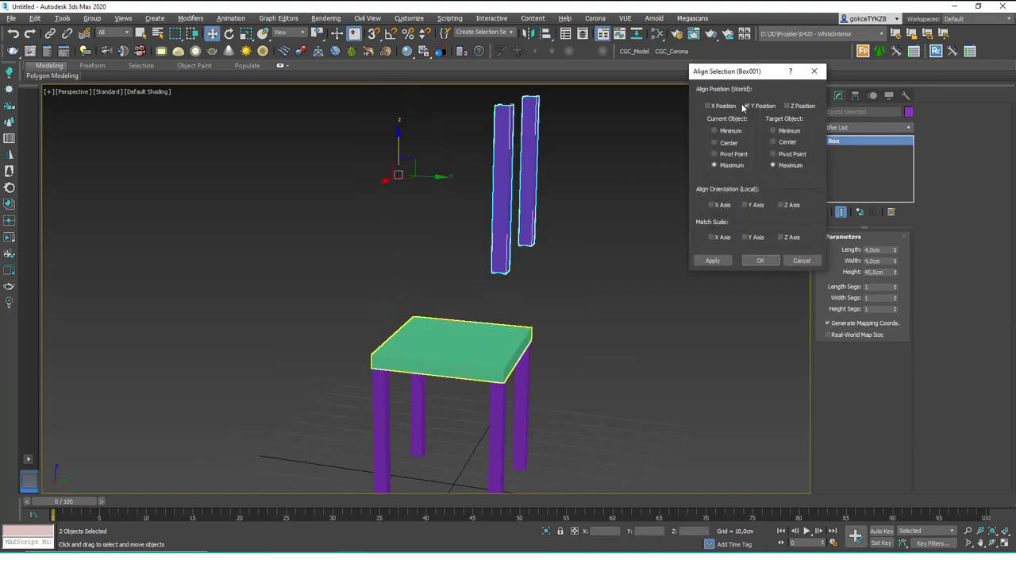
{"action": "left_click", "coordinate": [746, 105]}
{"action": "left_click", "coordinate": [787, 105]}
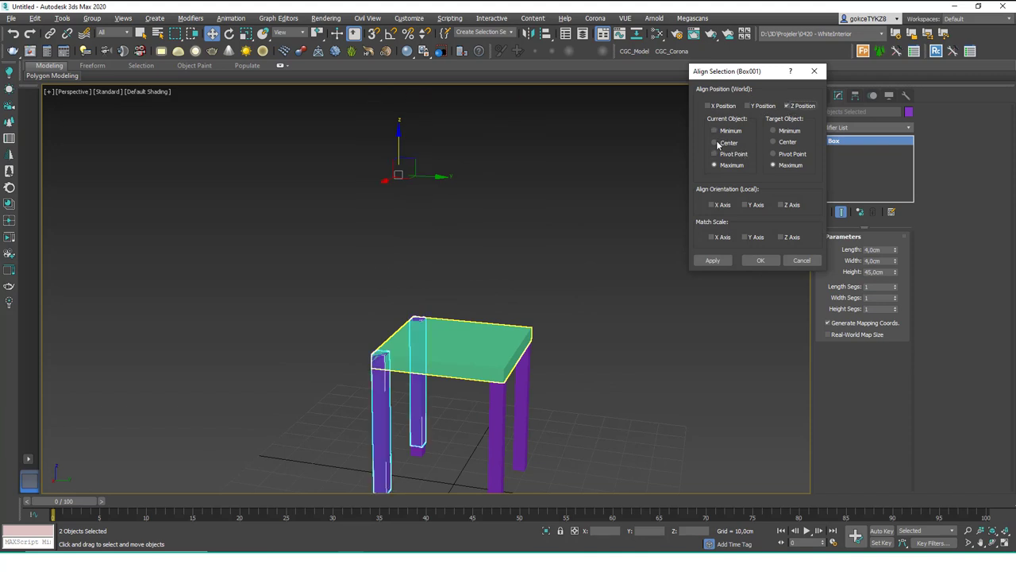
{"action": "left_click", "coordinate": [714, 131]}
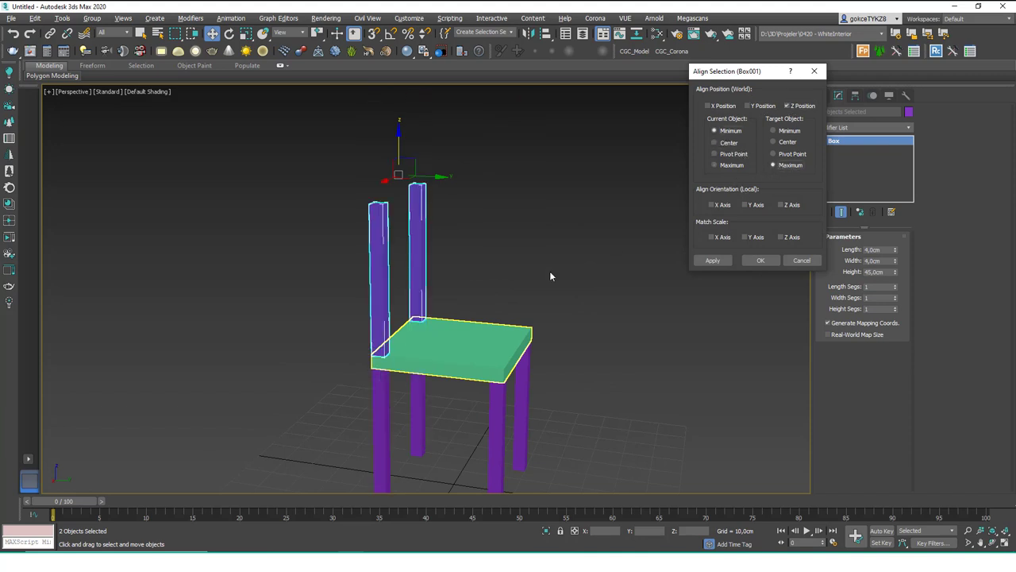
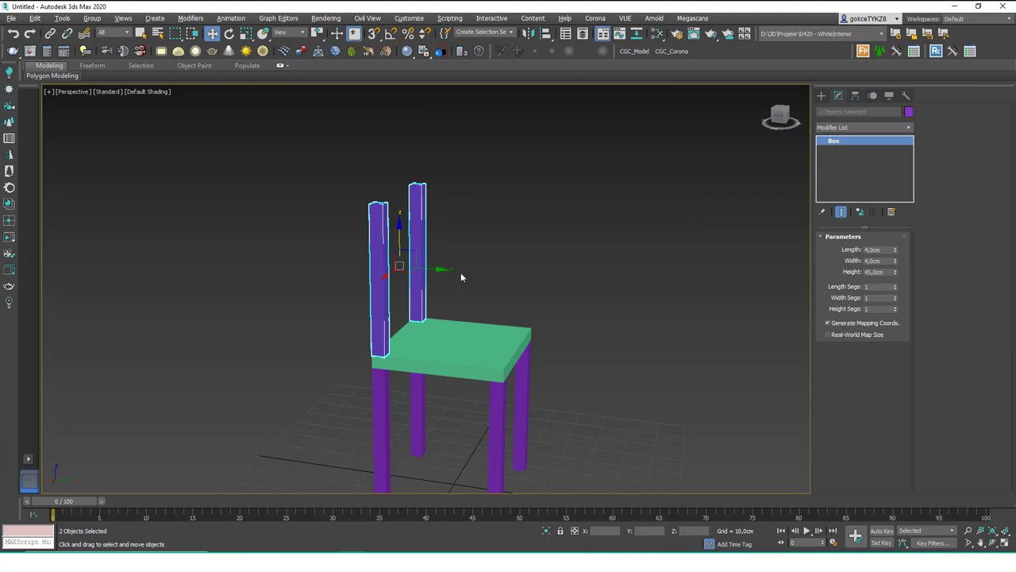
Create a box beside the chair for the backrest rail, about 7.3 cm long and 10 cm high.
{"action": "scroll", "coordinate": [437, 289], "scroll_direction": "down", "scroll_amount": 2}
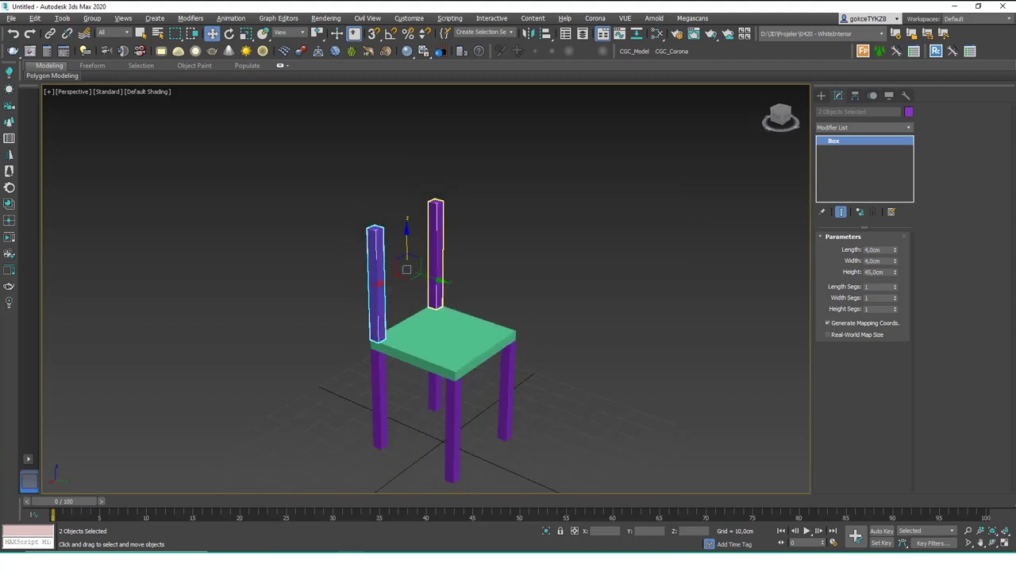
{"action": "left_click", "coordinate": [820, 95]}
{"action": "left_click", "coordinate": [841, 159]}
{"action": "scroll", "coordinate": [398, 199], "scroll_direction": "up", "scroll_amount": 5}
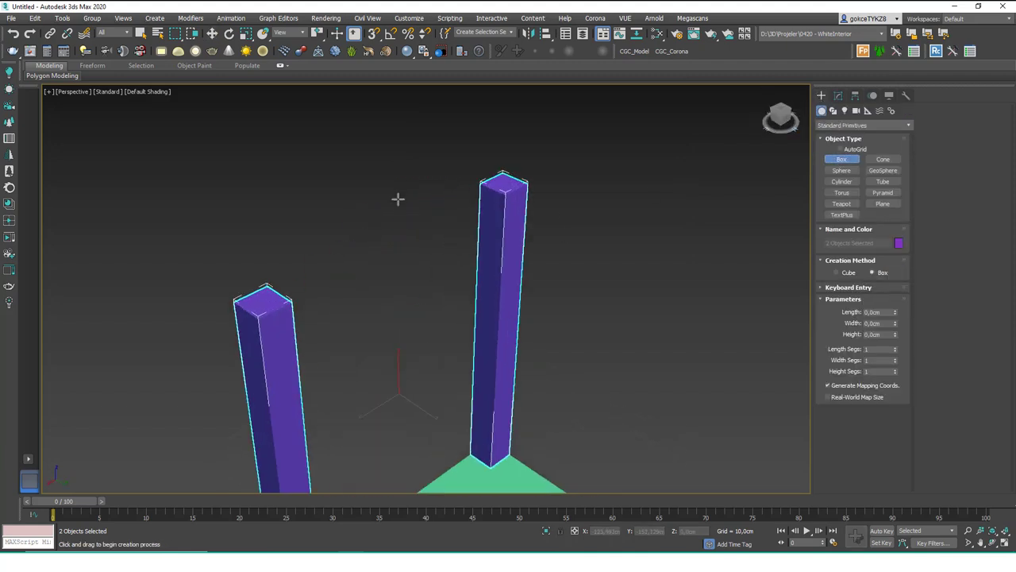
{"action": "middle_click_drag", "start_coordinate": [398, 199], "coordinate": [431, 169]}
{"action": "key", "text": "s"}
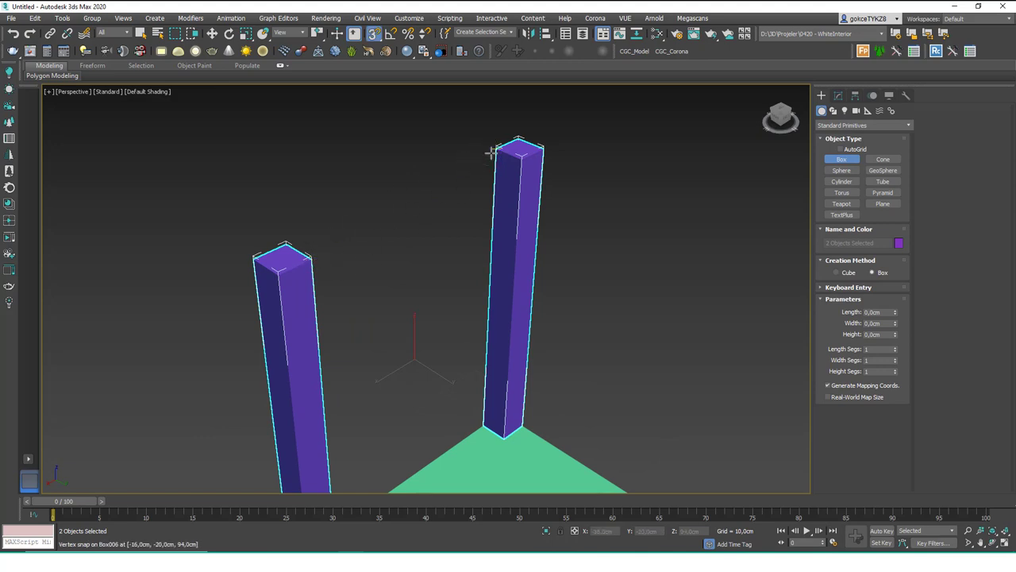
{"action": "middle_click_drag", "start_coordinate": [403, 254], "coordinate": [356, 252], "text": "alt"}
{"action": "left_click_drag", "start_coordinate": [588, 261], "coordinate": [523, 321]}
{"action": "left_click", "coordinate": [525, 288]}
{"action": "right_click", "coordinate": [536, 324]}
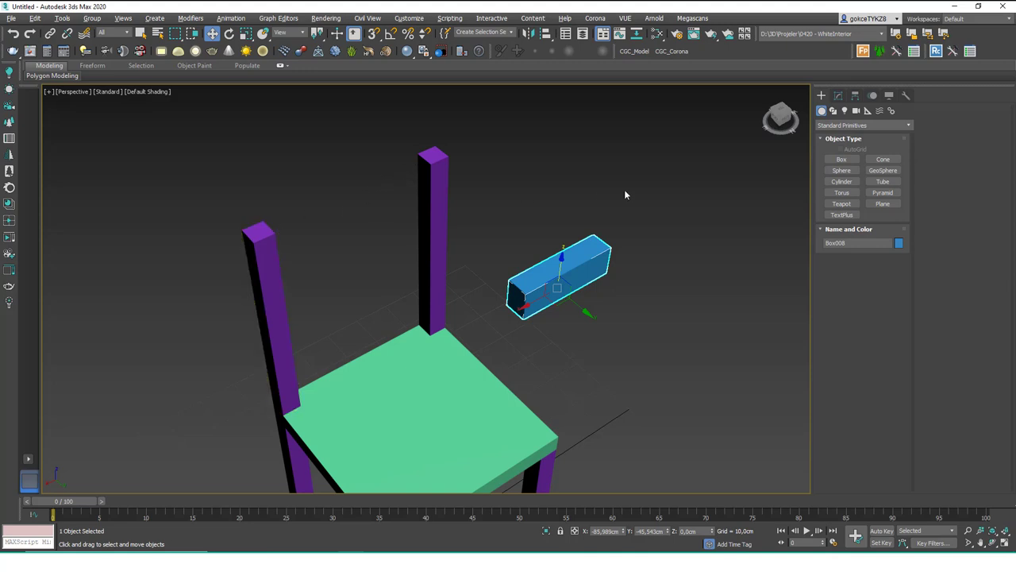
Check the dimensions of a back post and of the green seat slab.
{"action": "left_click", "coordinate": [425, 276]}
{"action": "left_click", "coordinate": [838, 95]}
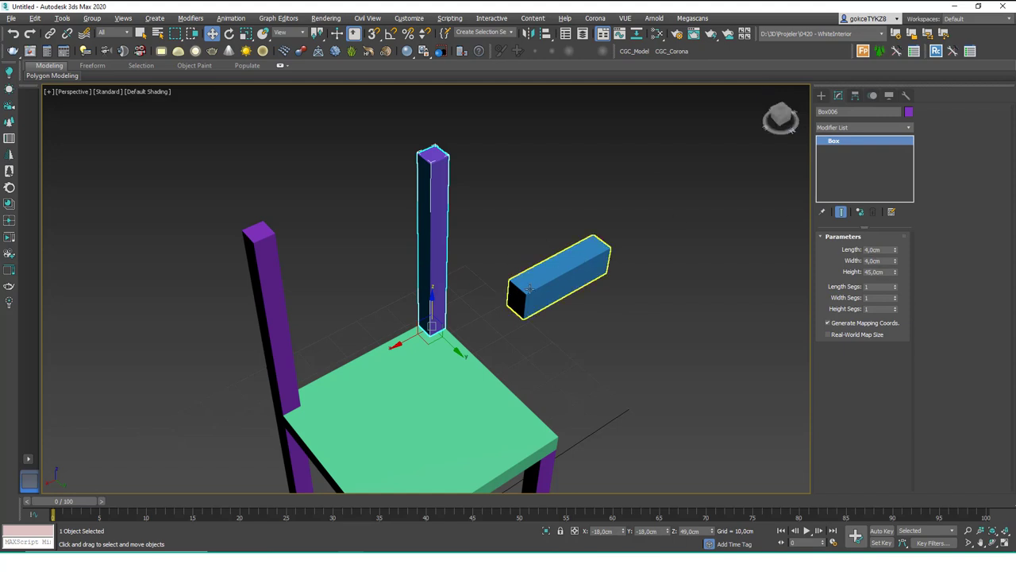
{"action": "left_click", "coordinate": [885, 250]}
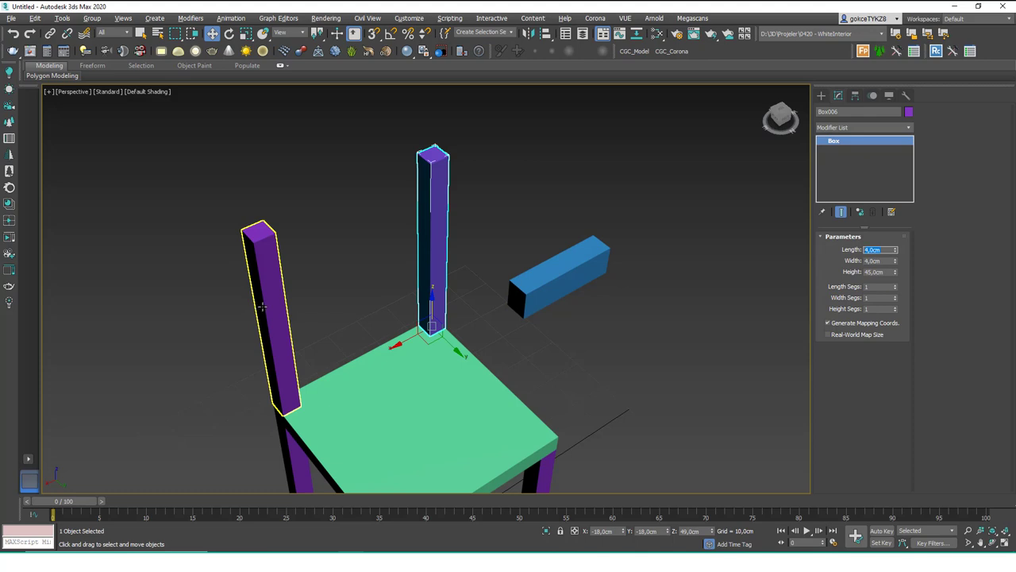
{"action": "left_click", "coordinate": [467, 369]}
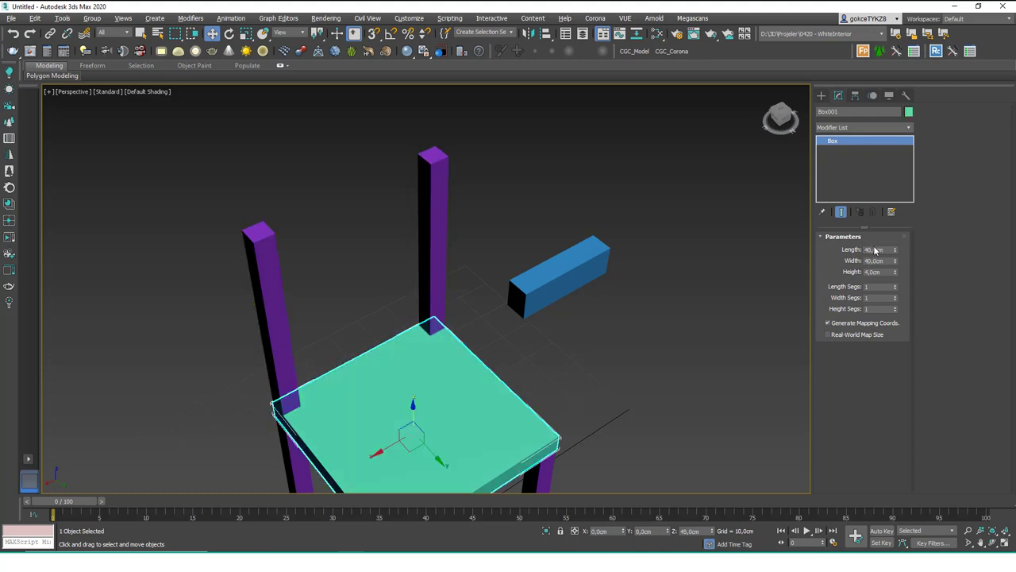
Set the blue backrest rail box's width to 32 cm and its length to 3 cm.
{"action": "left_click", "coordinate": [600, 279]}
{"action": "double_click", "coordinate": [875, 260]}
{"action": "type", "text": "32"}
{"action": "key", "text": "Return"}
{"action": "double_click", "coordinate": [882, 249]}
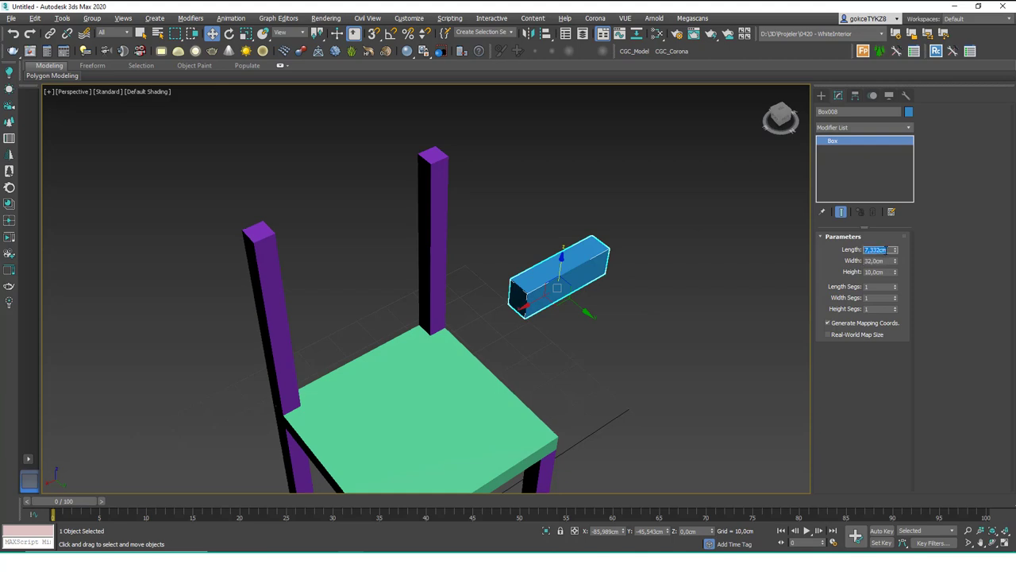
{"action": "type", "text": "3"}
{"action": "key", "text": "Return"}
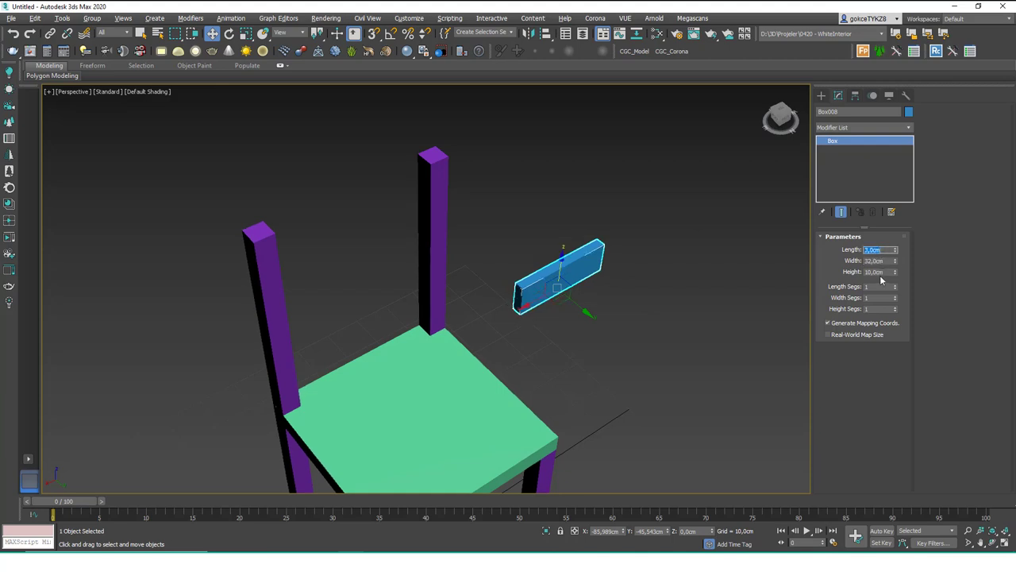
{"action": "left_click", "coordinate": [776, 307]}
Align the rail to the green seat slab in X, Y and Z position, center to center, and apply it.
{"action": "left_click", "coordinate": [558, 262]}
{"action": "middle_click_drag", "start_coordinate": [514, 230], "coordinate": [529, 246]}
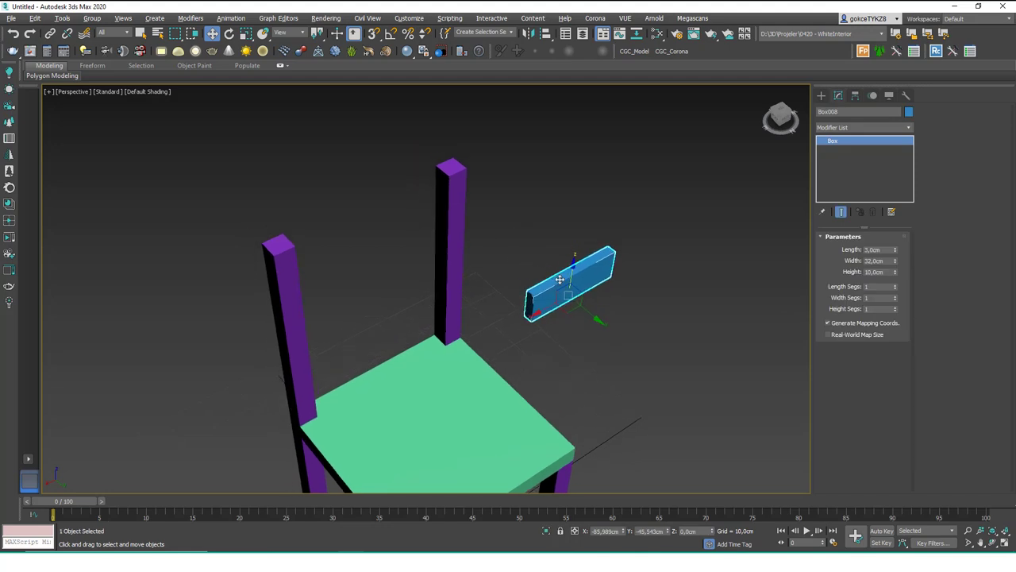
{"action": "key", "text": "alt+a"}
{"action": "left_click", "coordinate": [454, 384]}
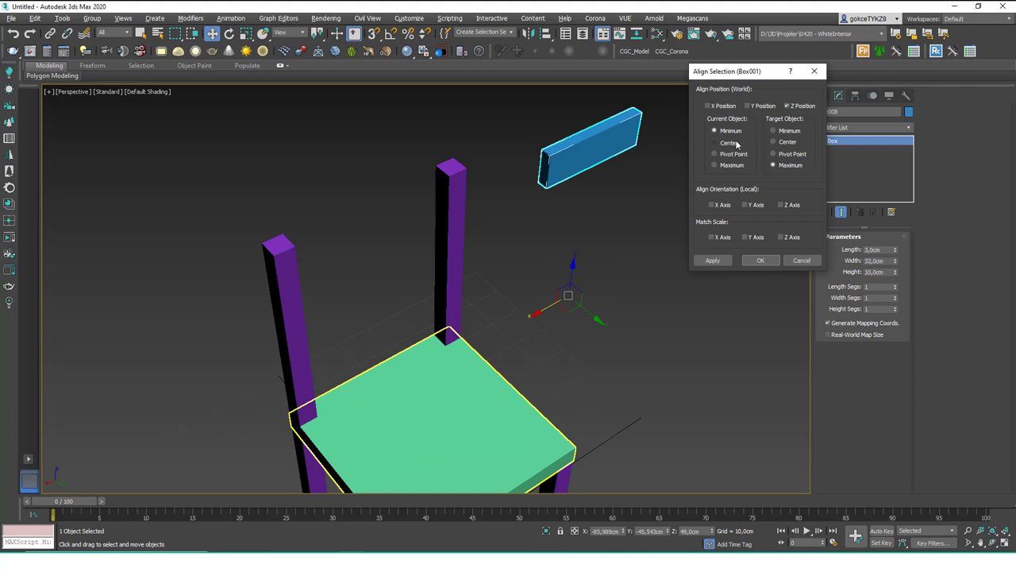
{"action": "left_click", "coordinate": [750, 105]}
{"action": "left_click", "coordinate": [723, 106]}
{"action": "left_click", "coordinate": [715, 142]}
{"action": "left_click", "coordinate": [773, 142]}
{"action": "left_click", "coordinate": [709, 263]}
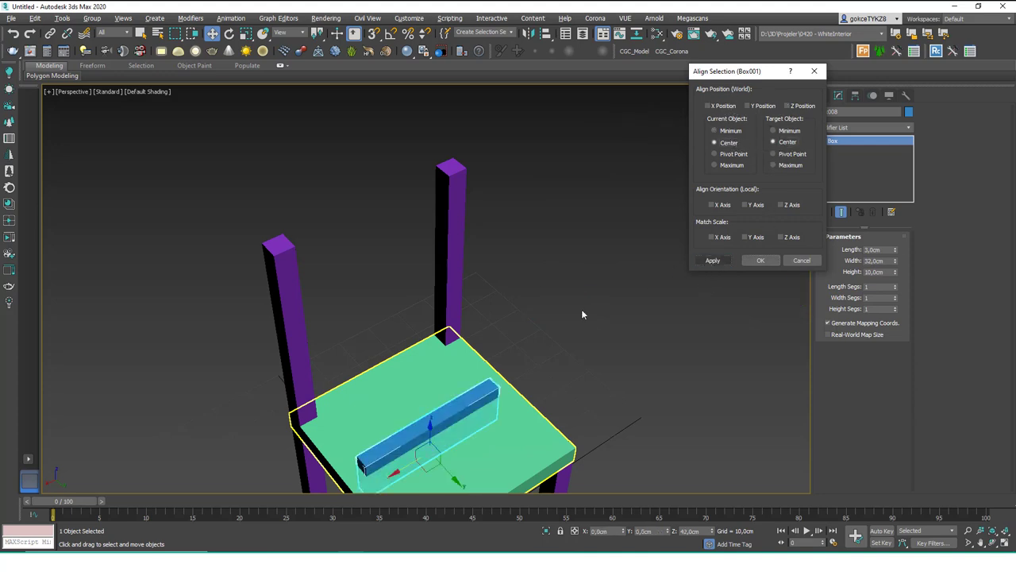
Align the rail's minimum to the seat slab's minimum in Y position only.
{"action": "left_click", "coordinate": [735, 132]}
{"action": "left_click", "coordinate": [774, 130]}
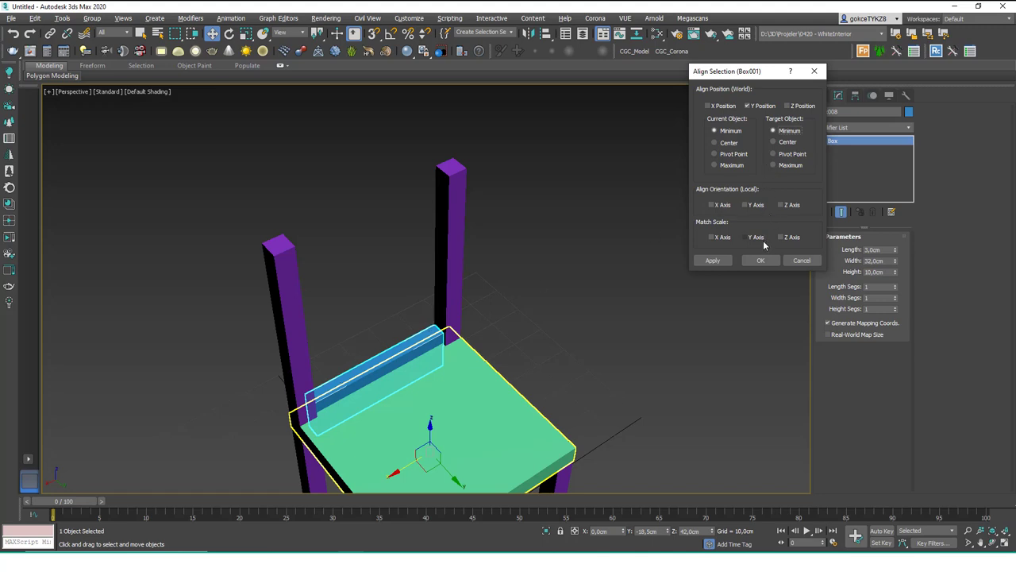
{"action": "left_click", "coordinate": [711, 260]}
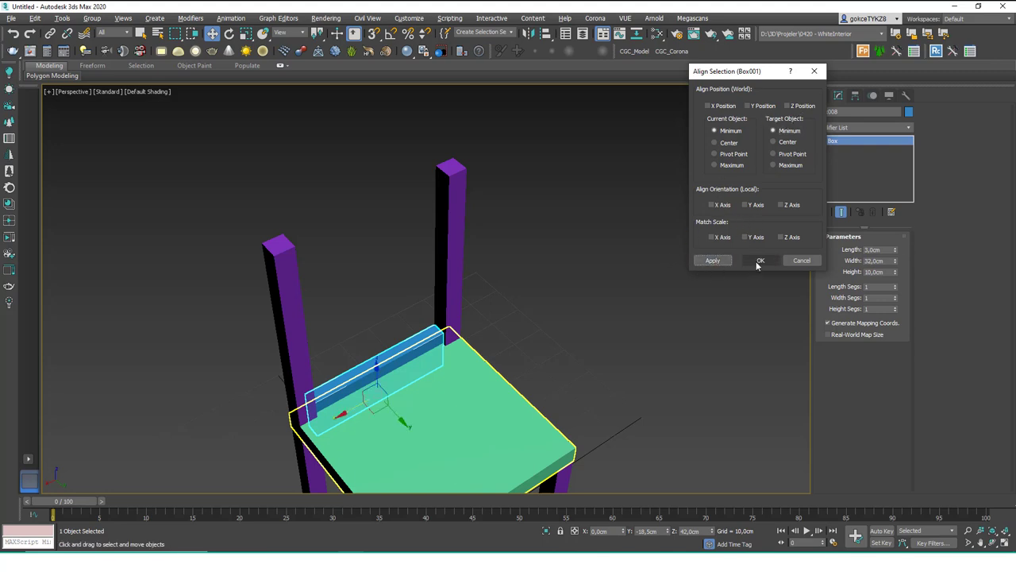
{"action": "left_click", "coordinate": [758, 260]}
Align the rail to a back post in Z position only, with maximum matched to maximum.
{"action": "key", "text": "alt+a"}
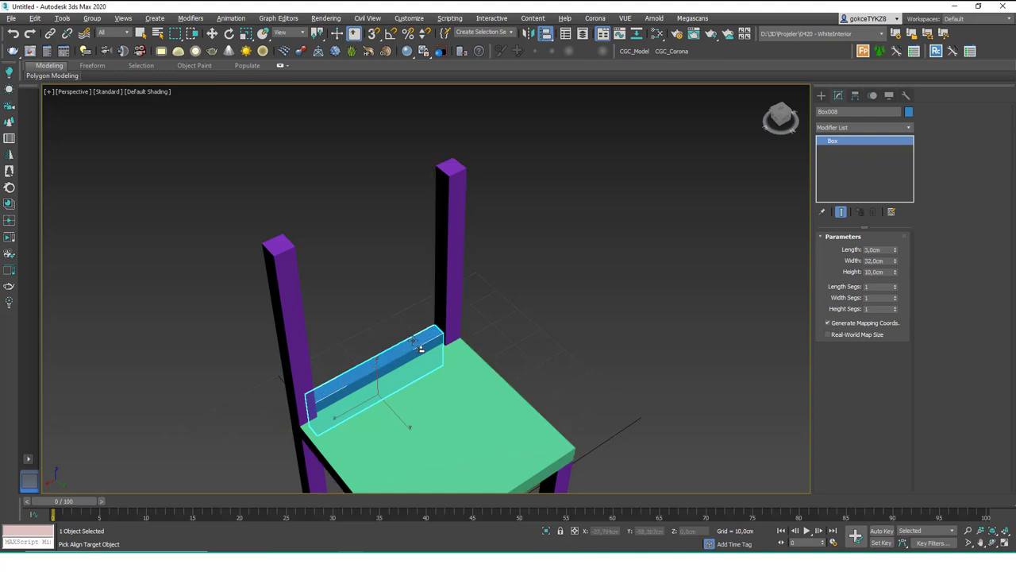
{"action": "left_click", "coordinate": [445, 285]}
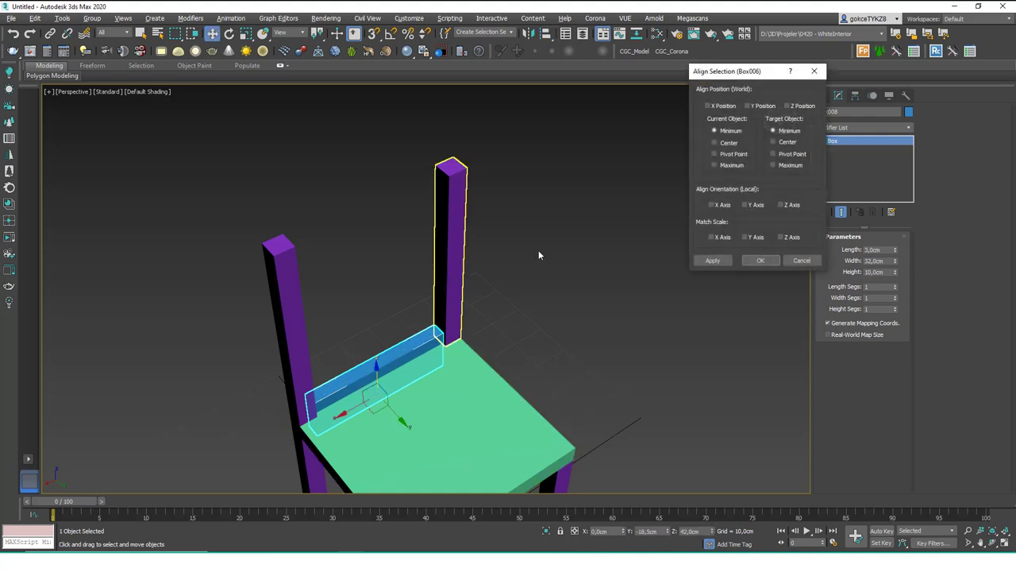
{"action": "left_click", "coordinate": [792, 107]}
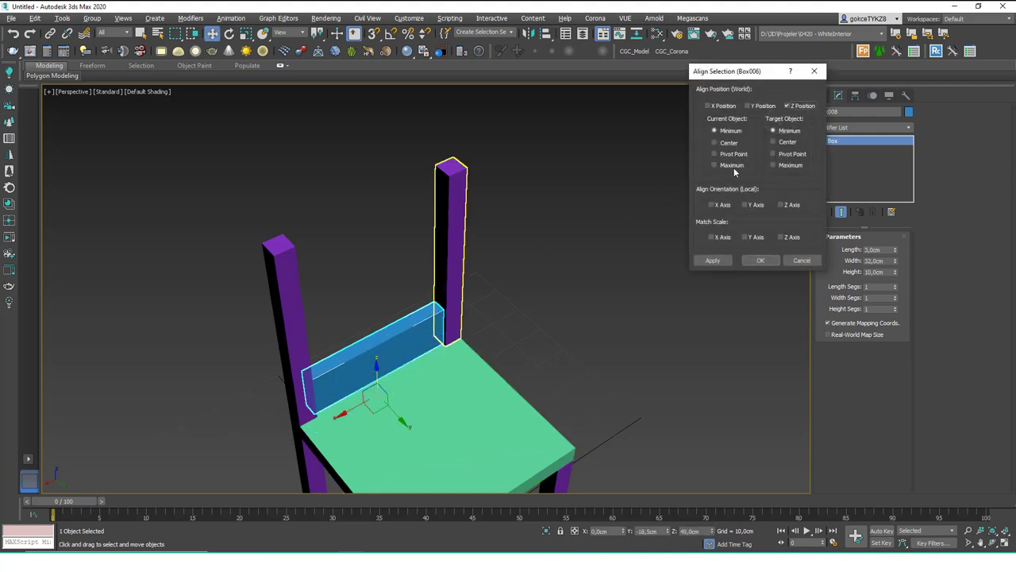
{"action": "left_click", "coordinate": [731, 165]}
{"action": "left_click", "coordinate": [789, 165]}
{"action": "left_click", "coordinate": [758, 260]}
{"action": "left_click", "coordinate": [481, 286]}
{"action": "middle_click_drag", "start_coordinate": [481, 286], "coordinate": [455, 297], "text": "alt"}
{"action": "scroll", "coordinate": [446, 258], "scroll_direction": "down", "scroll_amount": 5}
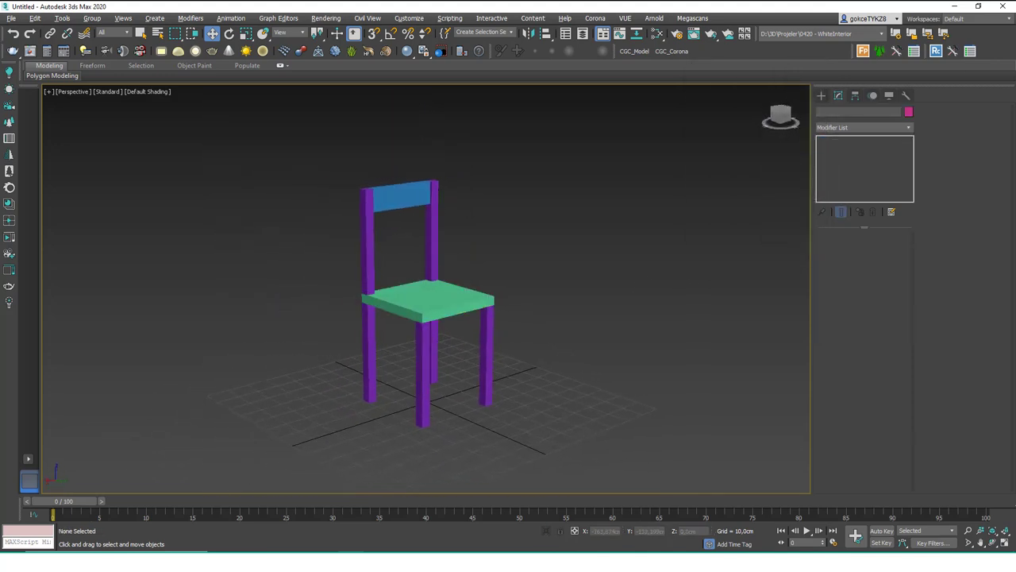
Clone the backrest rail as an instance straight down between the posts, leaving a gap below the first rail.
{"action": "scroll", "coordinate": [460, 270], "scroll_direction": "up", "scroll_amount": 2}
{"action": "left_click", "coordinate": [381, 173]}
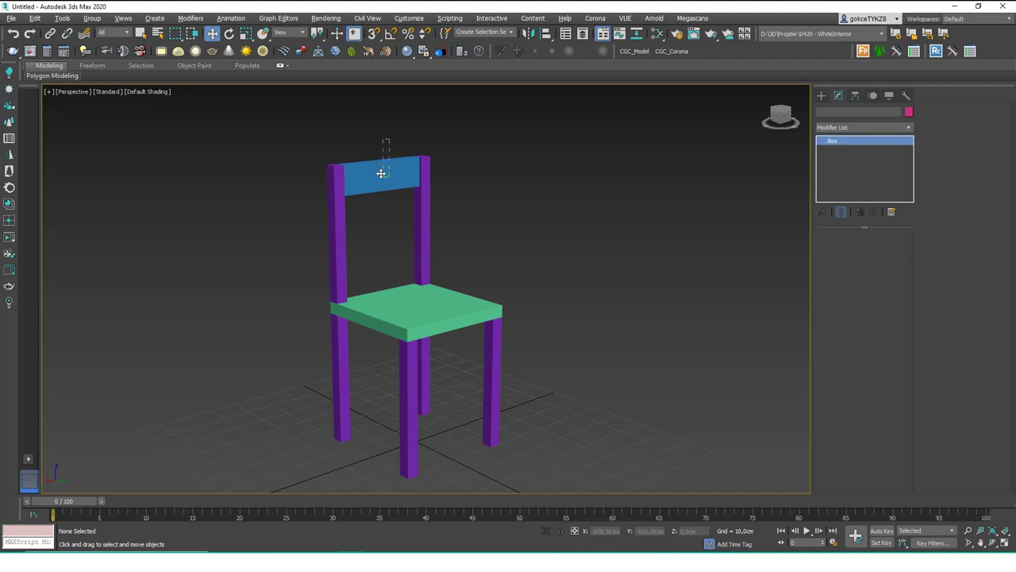
{"action": "left_click_drag", "start_coordinate": [382, 156], "coordinate": [385, 202], "text": "shift"}
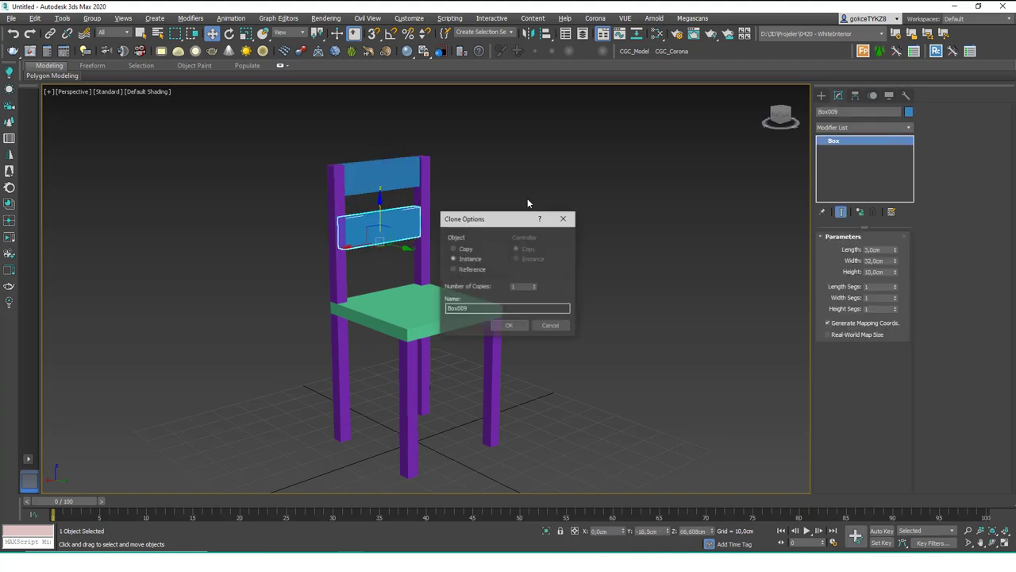
{"action": "left_click", "coordinate": [510, 325]}
{"action": "left_click", "coordinate": [542, 310]}
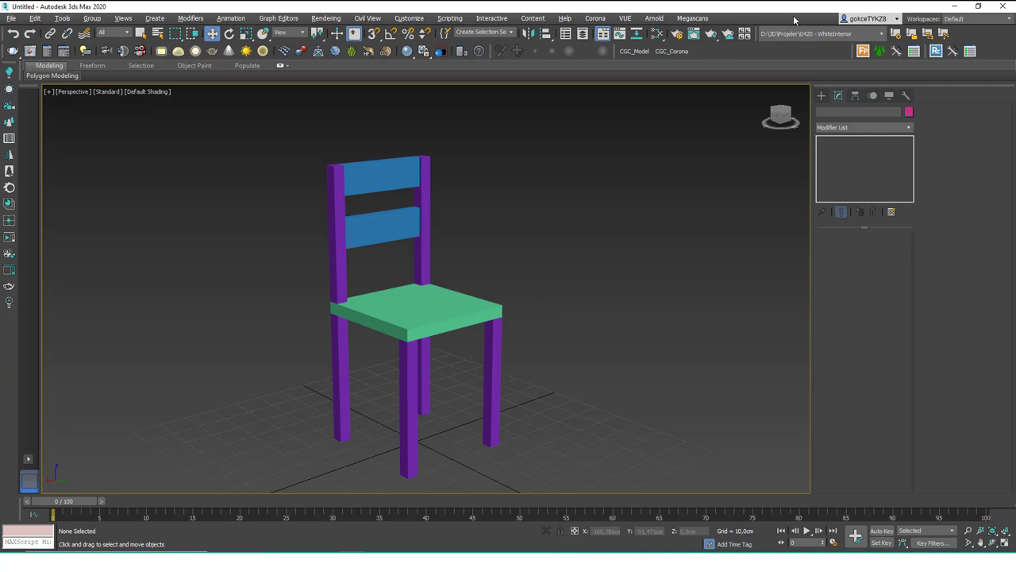
Create a tall box beside the chair, about 19 cm long, 18 cm wide and 59 cm high.
{"action": "left_click", "coordinate": [821, 96]}
{"action": "left_click", "coordinate": [842, 159]}
{"action": "middle_click_drag", "start_coordinate": [527, 356], "coordinate": [447, 363], "text": "alt"}
{"action": "left_click_drag", "start_coordinate": [450, 361], "coordinate": [501, 355]}
{"action": "left_click", "coordinate": [476, 254]}
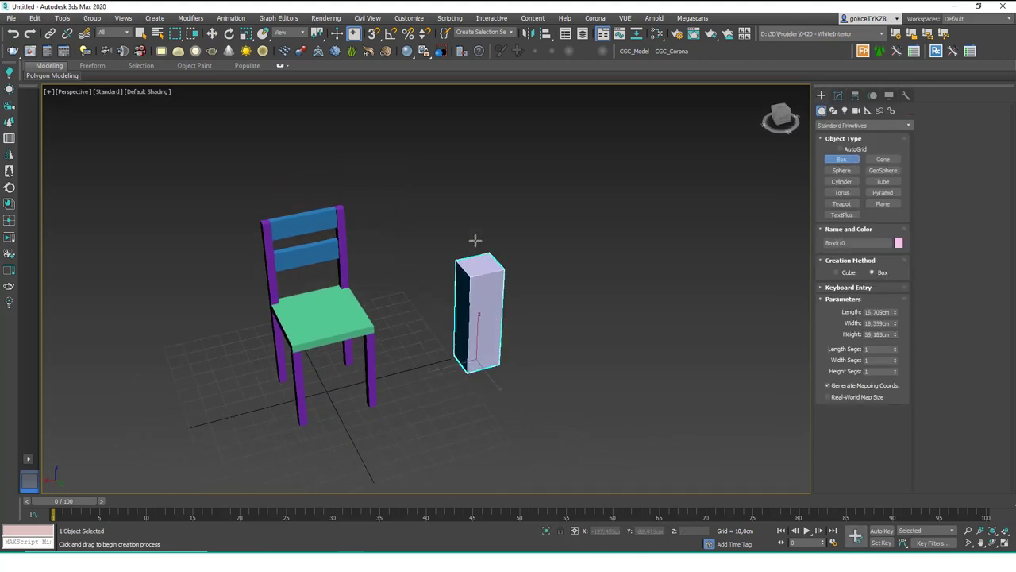
{"action": "left_click", "coordinate": [513, 236]}
{"action": "right_click", "coordinate": [541, 278]}
Rotate the tall pink box so it leans over at an angle to the ground.
{"action": "middle_click_drag", "start_coordinate": [542, 278], "coordinate": [494, 246], "text": "alt"}
{"action": "key", "text": "e"}
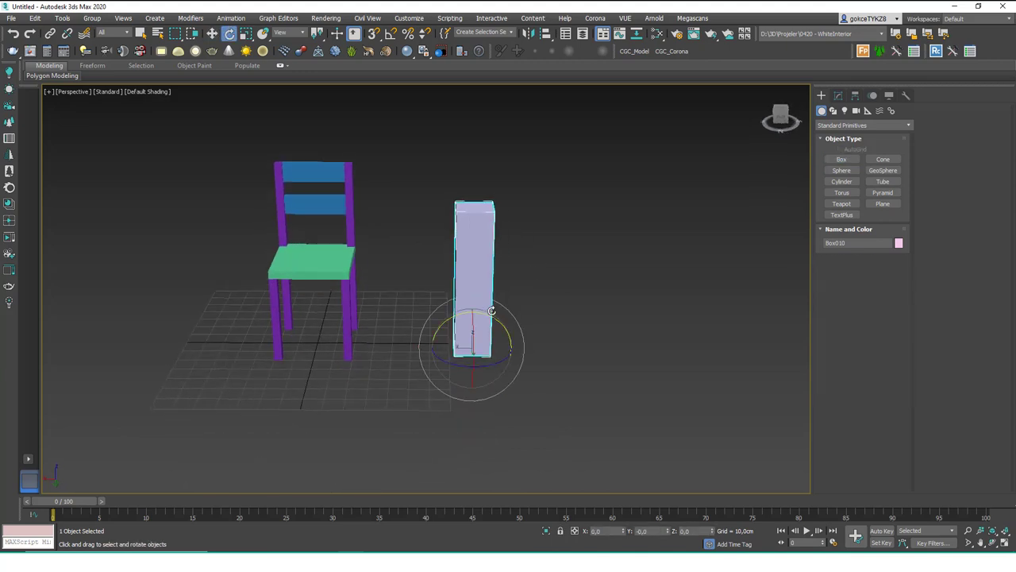
{"action": "left_click_drag", "start_coordinate": [492, 312], "coordinate": [506, 340]}
{"action": "middle_click_drag", "start_coordinate": [506, 340], "coordinate": [517, 365], "text": "alt"}
{"action": "left_click", "coordinate": [609, 272]}
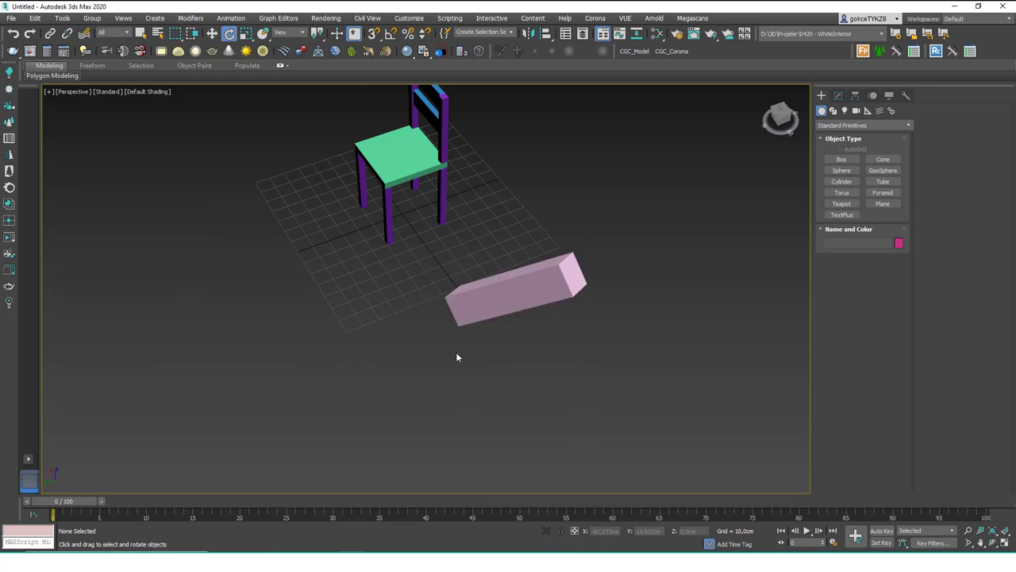
Create a second, flat and wide box on the ground next to the tilted pink box.
{"action": "left_click", "coordinate": [843, 160]}
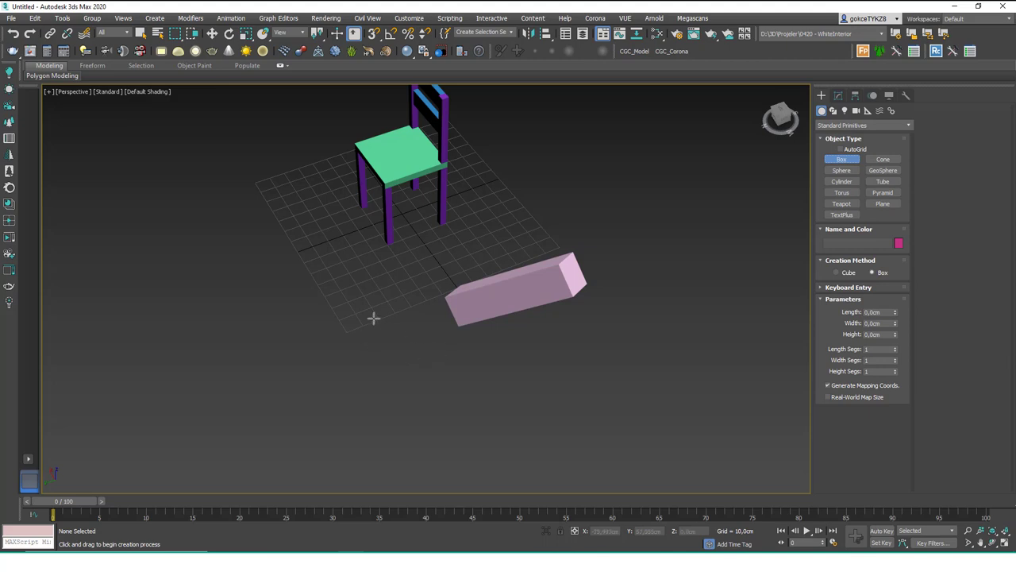
{"action": "left_click_drag", "start_coordinate": [371, 322], "coordinate": [314, 416]}
{"action": "key", "text": "e"}
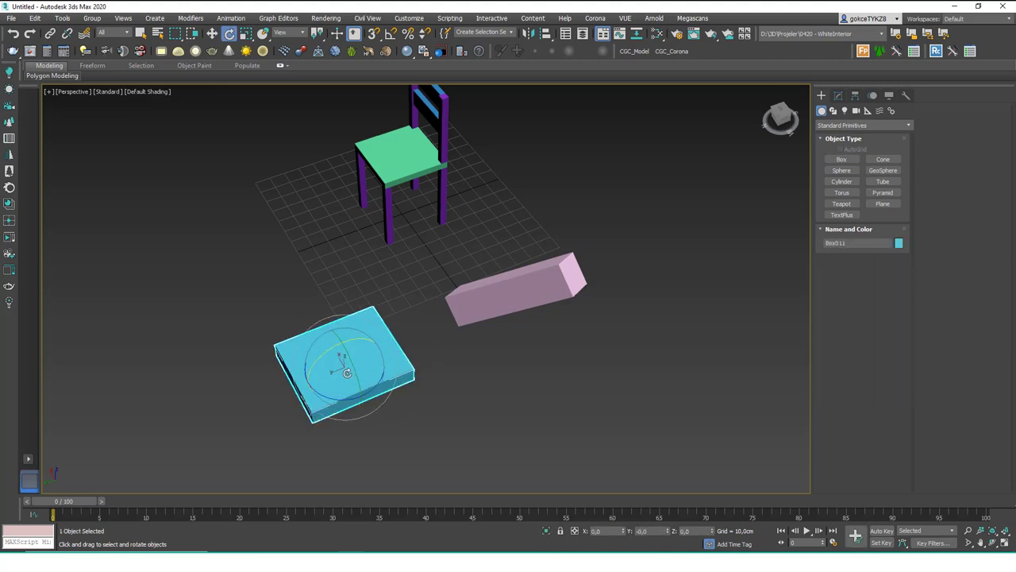
{"action": "key", "text": "w"}
Align the flat cyan box to the tilted pink box in X, Y and Z position, pivot point to pivot point.
{"action": "key", "text": "alt+a"}
{"action": "left_click", "coordinate": [495, 315]}
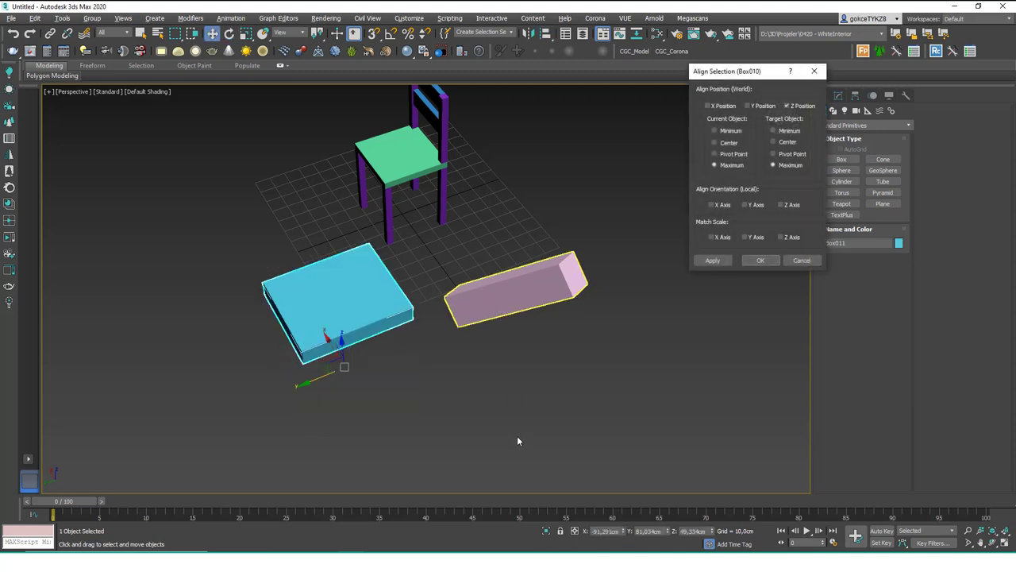
{"action": "left_click", "coordinate": [730, 107]}
{"action": "left_click", "coordinate": [760, 106]}
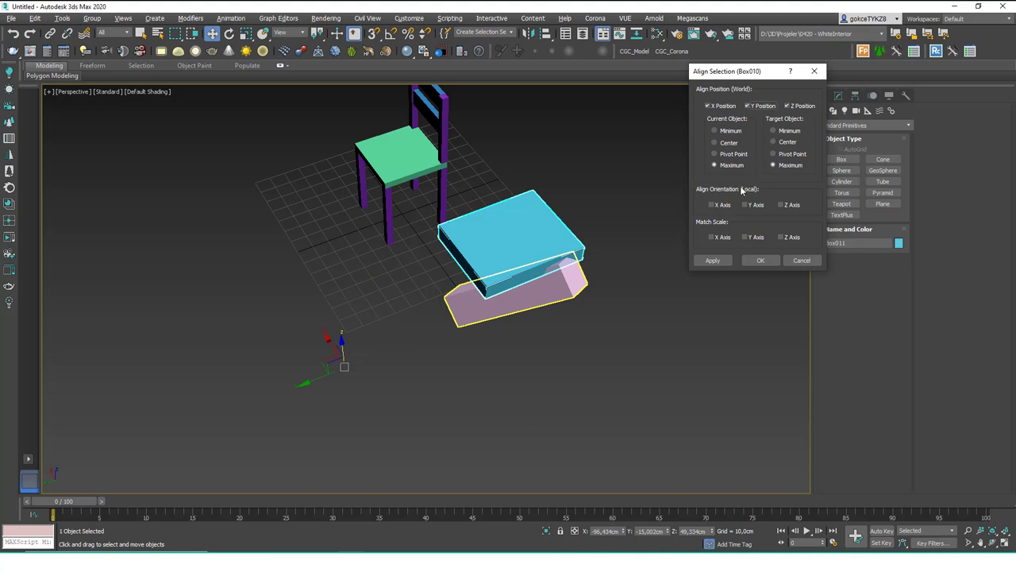
{"action": "left_click", "coordinate": [730, 154]}
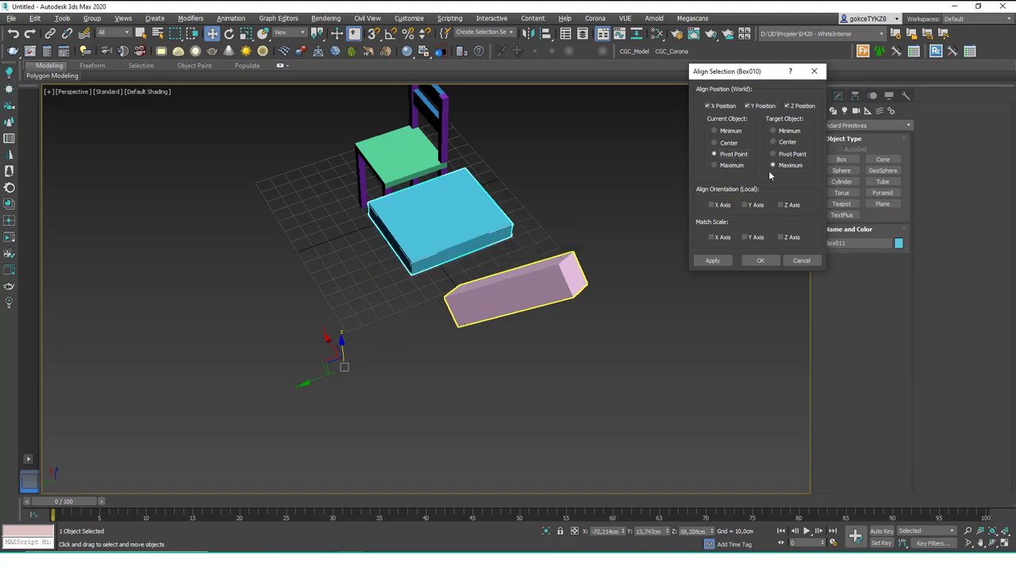
{"action": "left_click", "coordinate": [781, 154]}
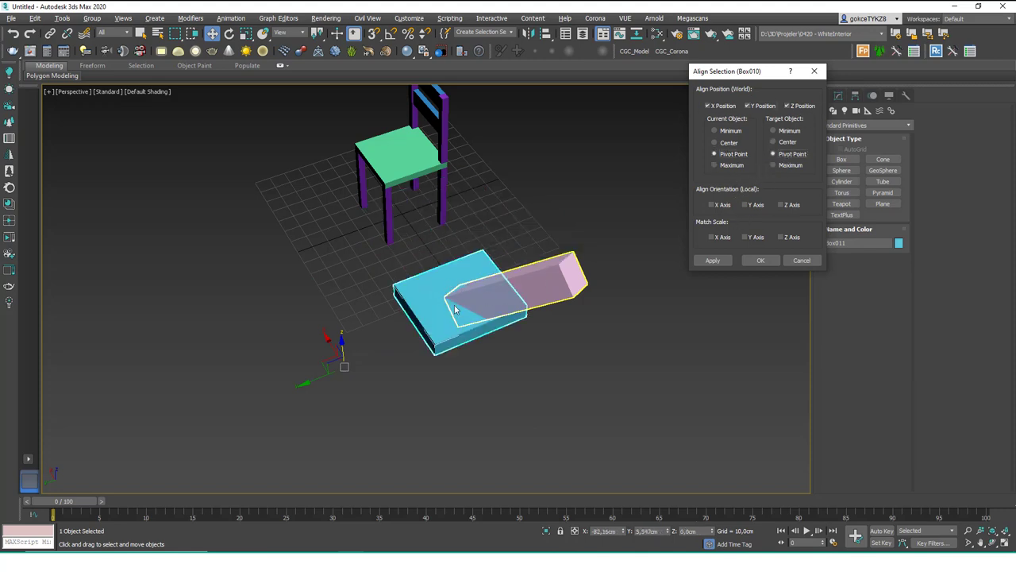
Align the cyan box's local orientation to the pink box on the X, Y and Z axes and accept the alignment.
{"action": "left_click", "coordinate": [713, 204]}
{"action": "left_click", "coordinate": [746, 204]}
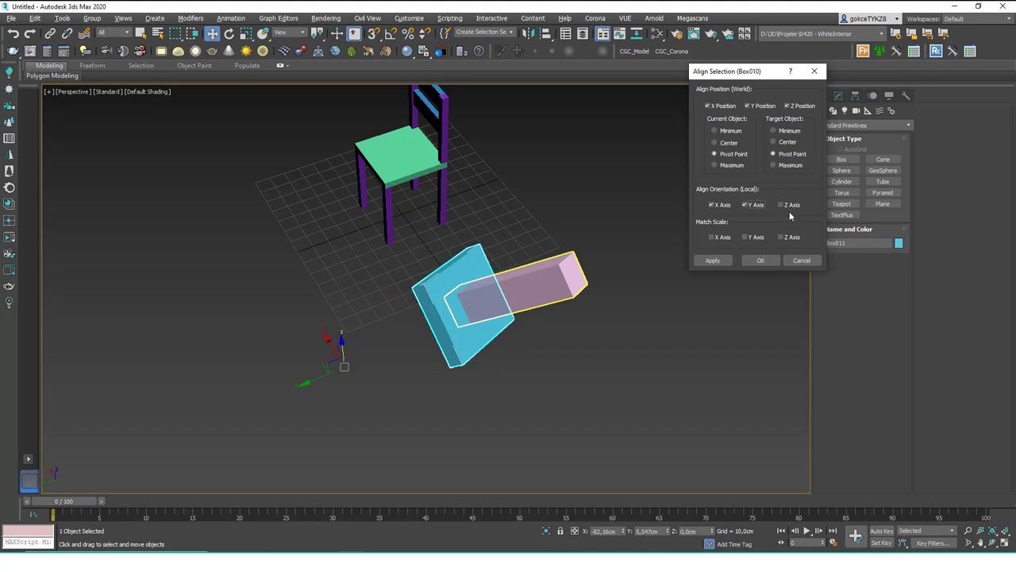
{"action": "left_click", "coordinate": [759, 261]}
Delete both the cyan box and the tilted pink box.
{"action": "middle_click_drag", "start_coordinate": [461, 278], "coordinate": [546, 255], "text": "alt"}
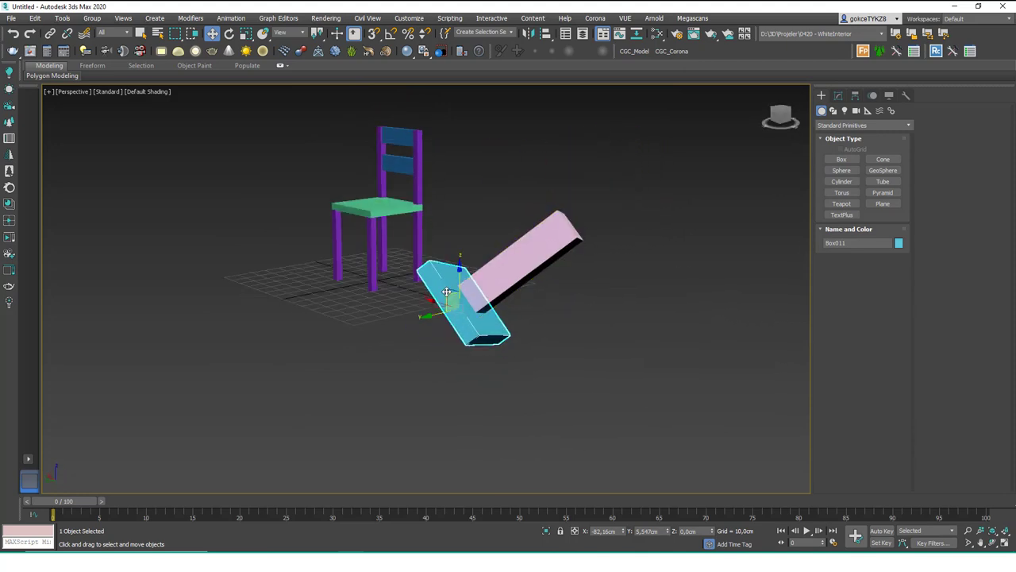
{"action": "left_click", "coordinate": [524, 255], "text": "ctrl"}
{"action": "key", "text": "Delete"}
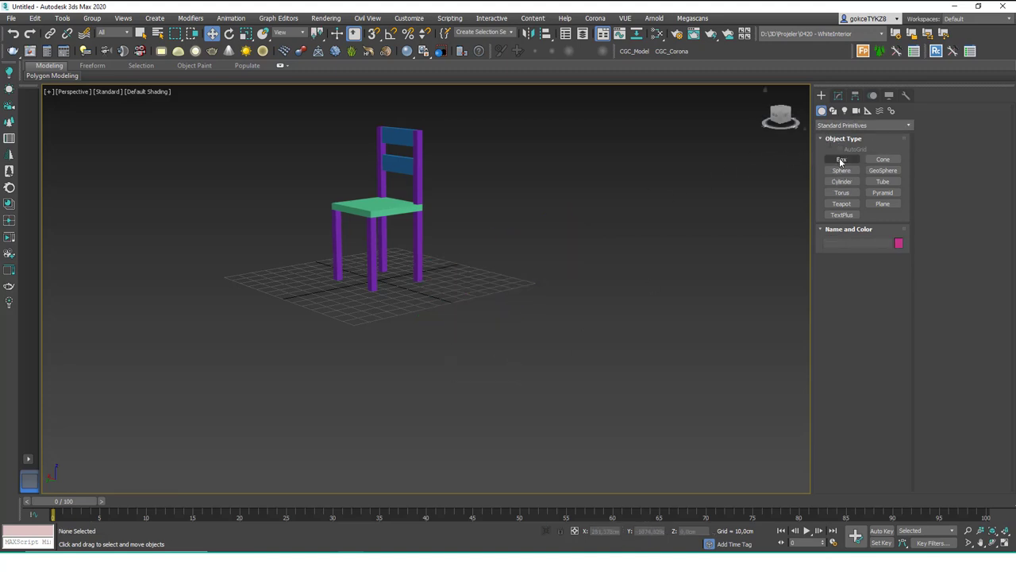
Create a flat box about 92 by 157 cm and 5.8 cm high near the chair, and a teapot of about 38 cm radius beside it.
{"action": "left_click", "coordinate": [840, 161]}
{"action": "left_click_drag", "start_coordinate": [264, 303], "coordinate": [268, 427]}
{"action": "left_click", "coordinate": [266, 415]}
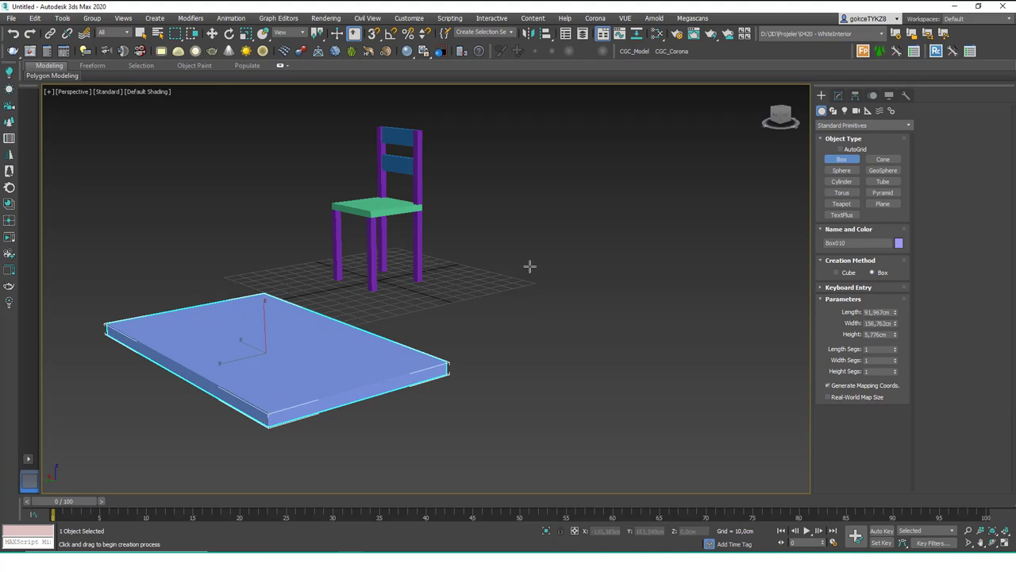
{"action": "left_click", "coordinate": [841, 204]}
{"action": "left_click_drag", "start_coordinate": [508, 366], "coordinate": [516, 387]}
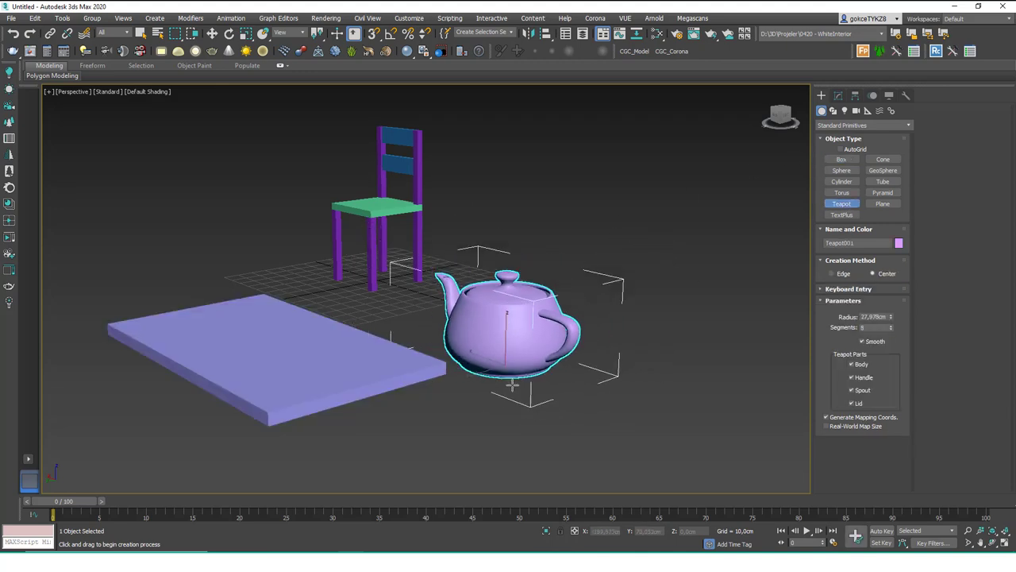
{"action": "right_click", "coordinate": [516, 385]}
Scale the flat box up uniformly and move it away from the chair and teapot.
{"action": "left_click", "coordinate": [294, 388]}
{"action": "middle_click_drag", "start_coordinate": [297, 356], "coordinate": [366, 352], "text": "alt"}
{"action": "scroll", "coordinate": [329, 341], "scroll_direction": "down", "scroll_amount": 3}
{"action": "key", "text": "r"}
{"action": "left_click_drag", "start_coordinate": [318, 340], "coordinate": [312, 210]}
{"action": "scroll", "coordinate": [380, 245], "scroll_direction": "down", "scroll_amount": 3}
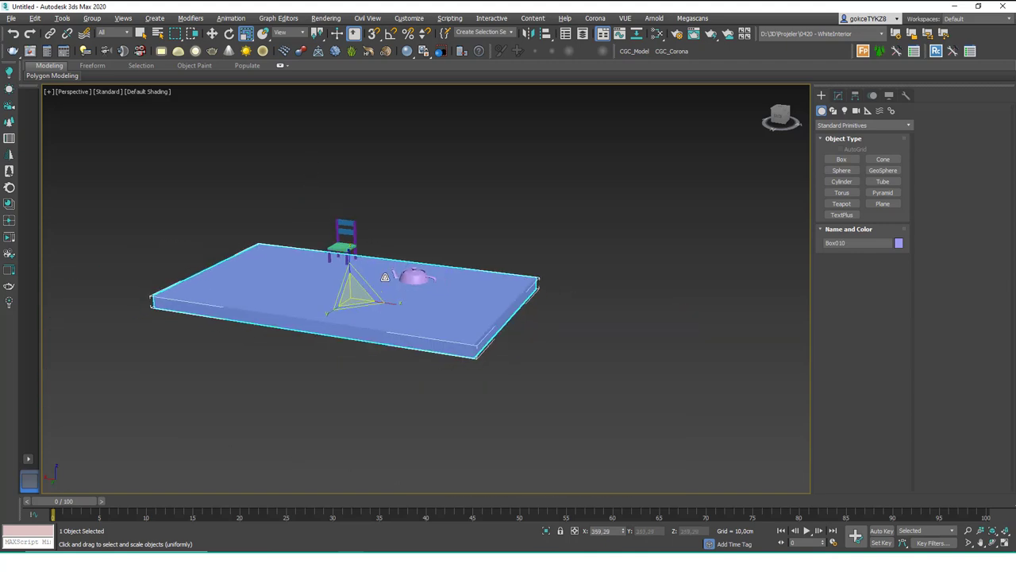
{"action": "middle_click_drag", "start_coordinate": [383, 282], "coordinate": [368, 288], "text": "alt"}
{"action": "key", "text": "w"}
{"action": "left_click_drag", "start_coordinate": [321, 310], "coordinate": [190, 372]}
Align the teapot to the enlarged box by pivot points in X, Y and Z, matching its scale on all three axes.
{"action": "left_click", "coordinate": [433, 288]}
{"action": "left_click", "coordinate": [419, 300]}
{"action": "key", "text": "alt+a"}
{"action": "left_click", "coordinate": [360, 373]}
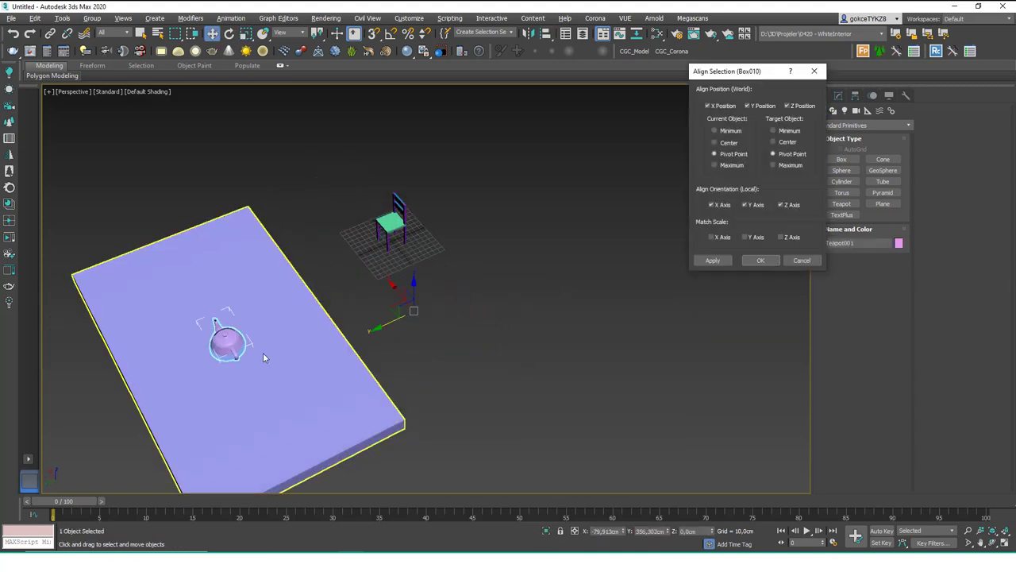
{"action": "left_click", "coordinate": [723, 239]}
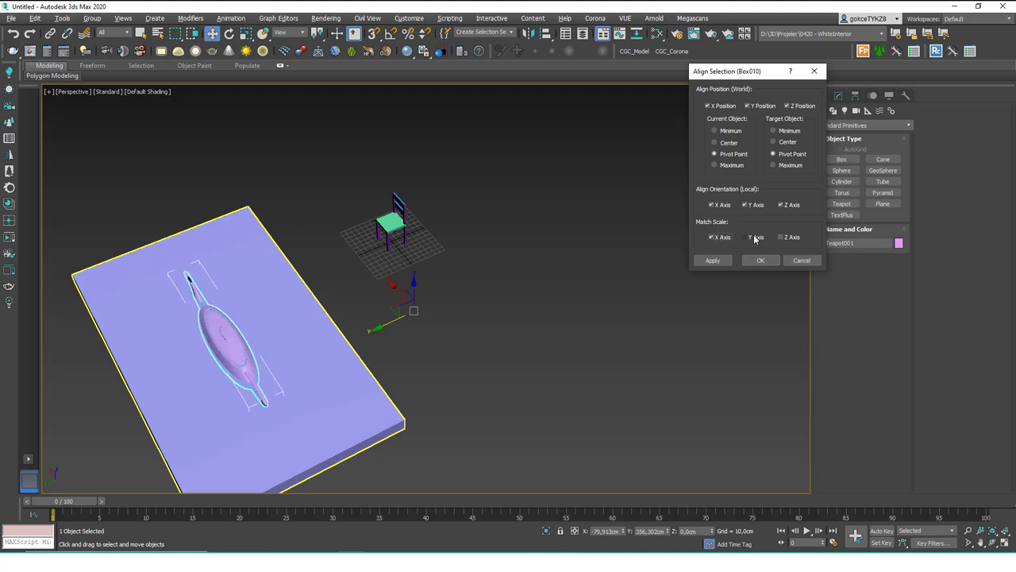
{"action": "left_click", "coordinate": [751, 238]}
{"action": "left_click", "coordinate": [794, 238]}
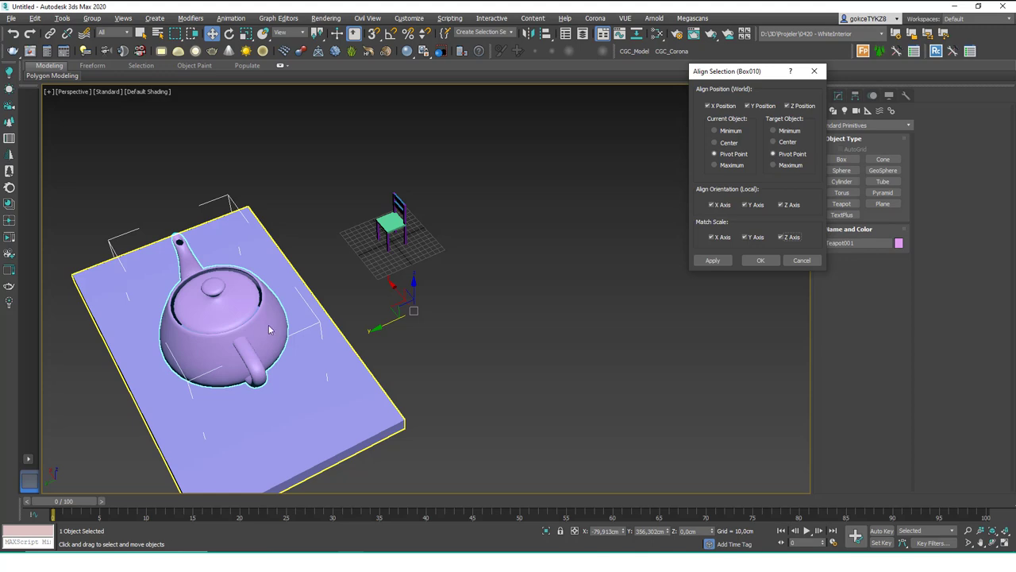
{"action": "left_click", "coordinate": [760, 261]}
{"action": "left_click", "coordinate": [508, 322]}
{"action": "middle_click_drag", "start_coordinate": [508, 322], "coordinate": [365, 304], "text": "alt"}
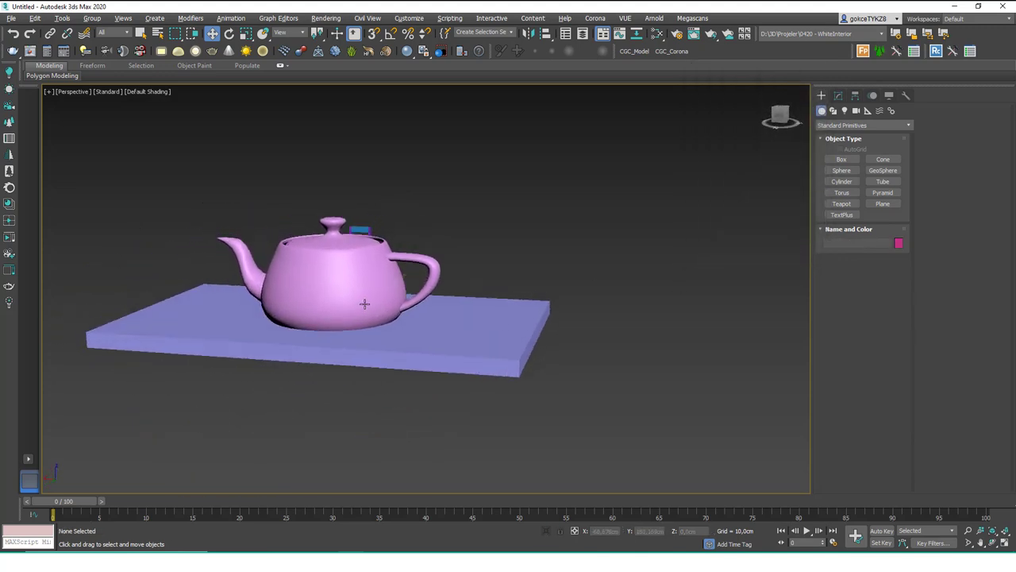
Align the teapot to the box in Z position only, with the teapot's minimum on the box's maximum.
{"action": "left_click", "coordinate": [421, 272]}
{"action": "key", "text": "alt+a"}
{"action": "left_click", "coordinate": [498, 306]}
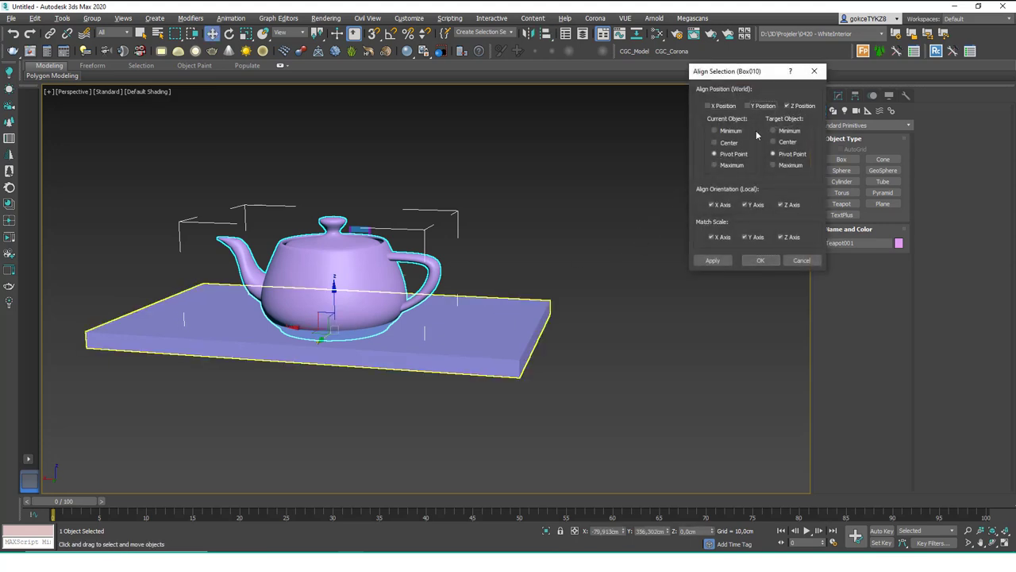
{"action": "left_click", "coordinate": [730, 132]}
{"action": "left_click", "coordinate": [787, 164]}
{"action": "left_click", "coordinate": [760, 261]}
{"action": "left_click", "coordinate": [604, 293]}
{"action": "middle_click_drag", "start_coordinate": [417, 331], "coordinate": [554, 172], "text": "alt"}
{"action": "left_click", "coordinate": [505, 232]}
{"action": "left_click", "coordinate": [551, 284]}
Delete the teapot, the large flat box and the chair to empty the scene.
{"action": "middle_click_drag", "start_coordinate": [466, 290], "coordinate": [515, 343], "text": "alt"}
{"action": "scroll", "coordinate": [470, 312], "scroll_direction": "down", "scroll_amount": 3}
{"action": "left_click_drag", "start_coordinate": [506, 371], "coordinate": [428, 253]}
{"action": "key", "text": "Delete"}
{"action": "middle_click_drag", "start_coordinate": [372, 285], "coordinate": [407, 296]}
{"action": "left_click_drag", "start_coordinate": [376, 299], "coordinate": [329, 253]}
{"action": "key", "text": "Delete"}
{"action": "middle_click_drag", "start_coordinate": [384, 294], "coordinate": [393, 298]}
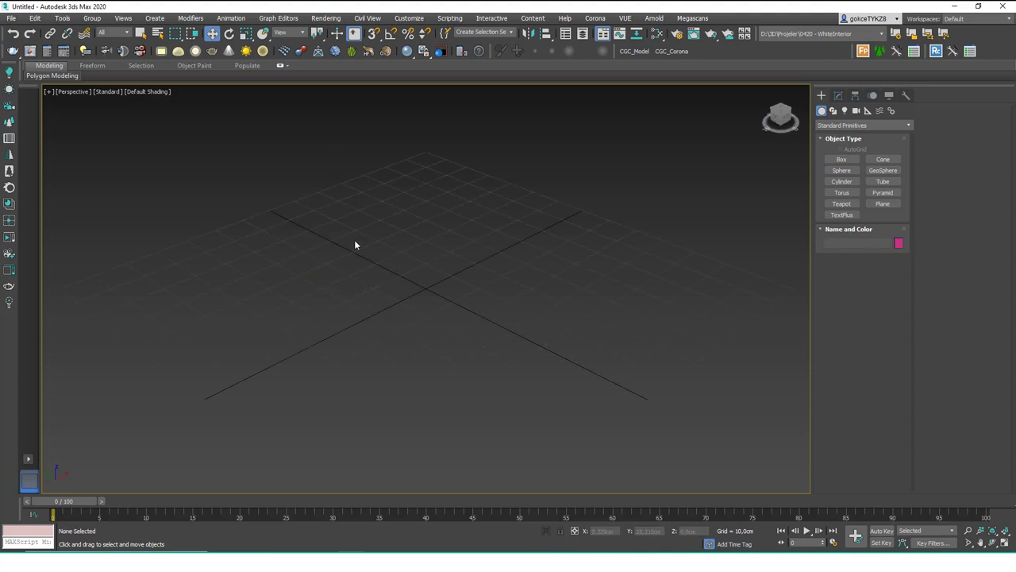
Create a box about 79 cm long, 97 cm wide and 18 cm high on the grid.
{"action": "left_click_drag", "start_coordinate": [545, 35], "coordinate": [546, 67]}
{"action": "left_click", "coordinate": [841, 158]}
{"action": "left_click_drag", "start_coordinate": [421, 220], "coordinate": [390, 325]}
{"action": "left_click_drag", "start_coordinate": [369, 429], "coordinate": [349, 491]}
{"action": "right_click", "coordinate": [633, 255]}
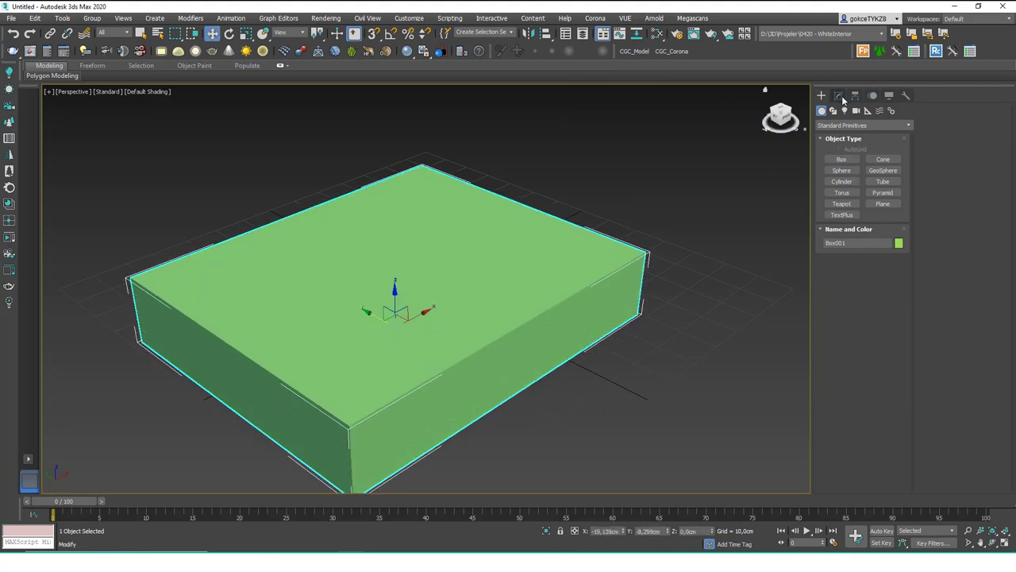
Reduce the box's height until it is a thin slab, and hide the viewport grid.
{"action": "left_click", "coordinate": [838, 96]}
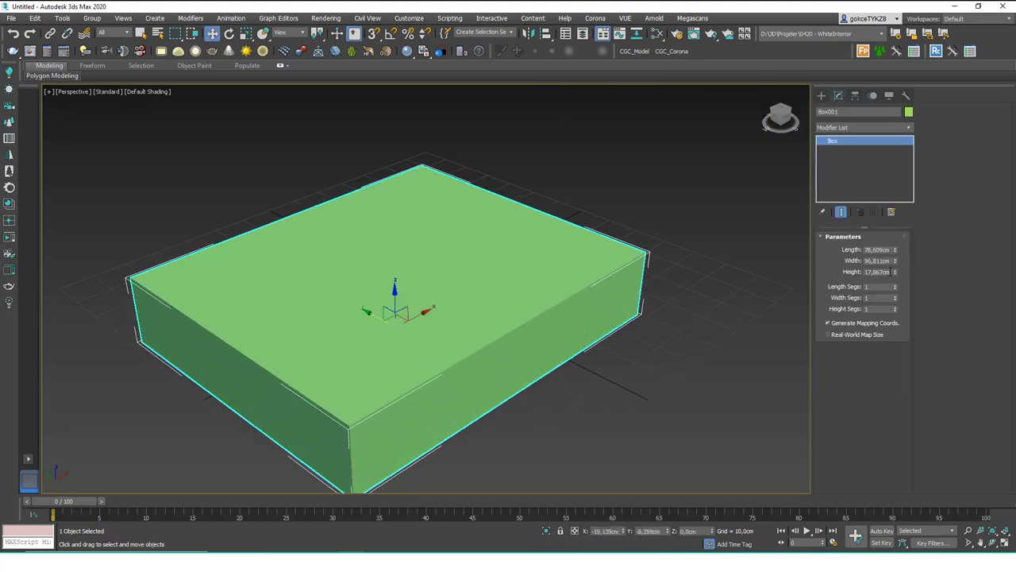
{"action": "left_click_drag", "start_coordinate": [896, 274], "coordinate": [899, 332]}
{"action": "left_click", "coordinate": [821, 95]}
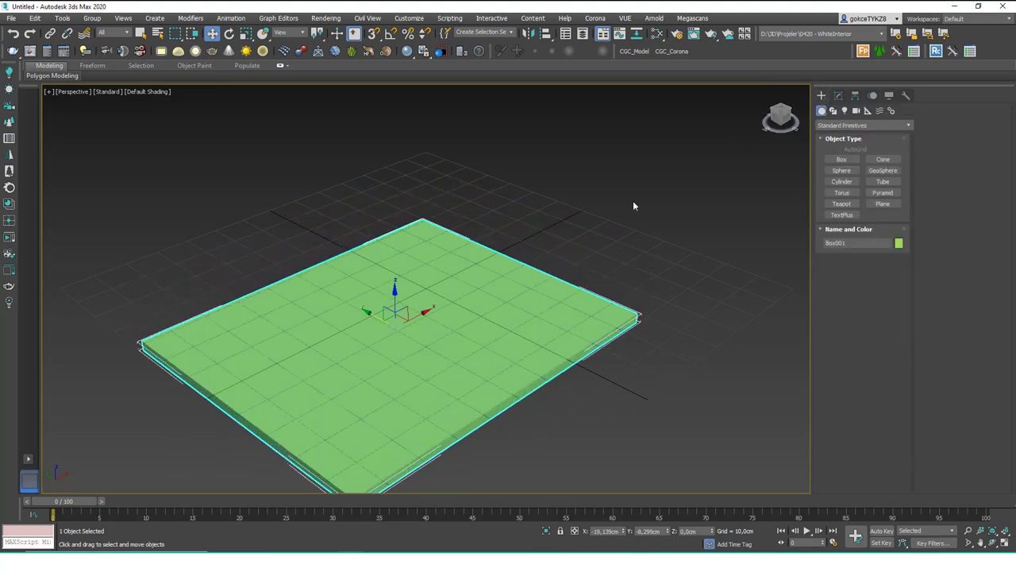
{"action": "middle_click_drag", "start_coordinate": [590, 276], "coordinate": [577, 262]}
{"action": "key", "text": "g"}
{"action": "scroll", "coordinate": [588, 267], "scroll_direction": "down", "scroll_amount": 4}
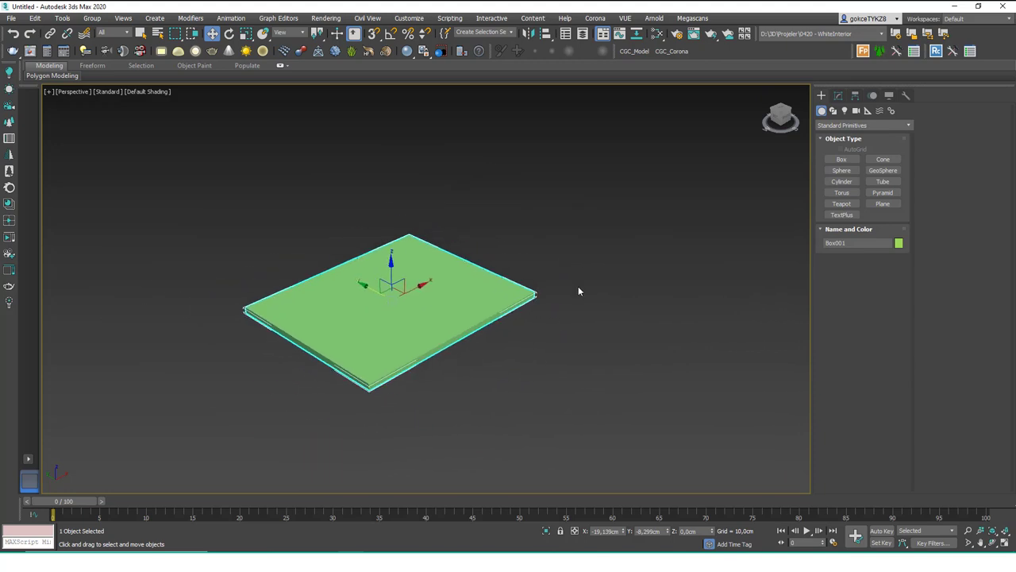
Create a teapot of about 23 cm radius beside the slab and Quick Align it to the slab.
{"action": "left_click_drag", "start_coordinate": [626, 306], "coordinate": [663, 273]}
{"action": "key", "text": "w"}
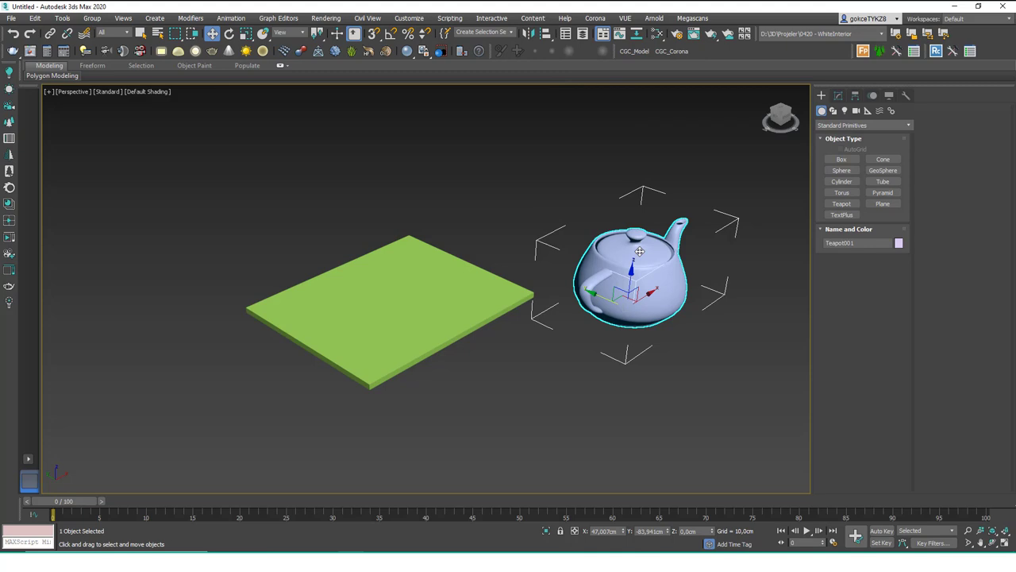
{"action": "left_click_drag", "start_coordinate": [545, 33], "coordinate": [547, 67]}
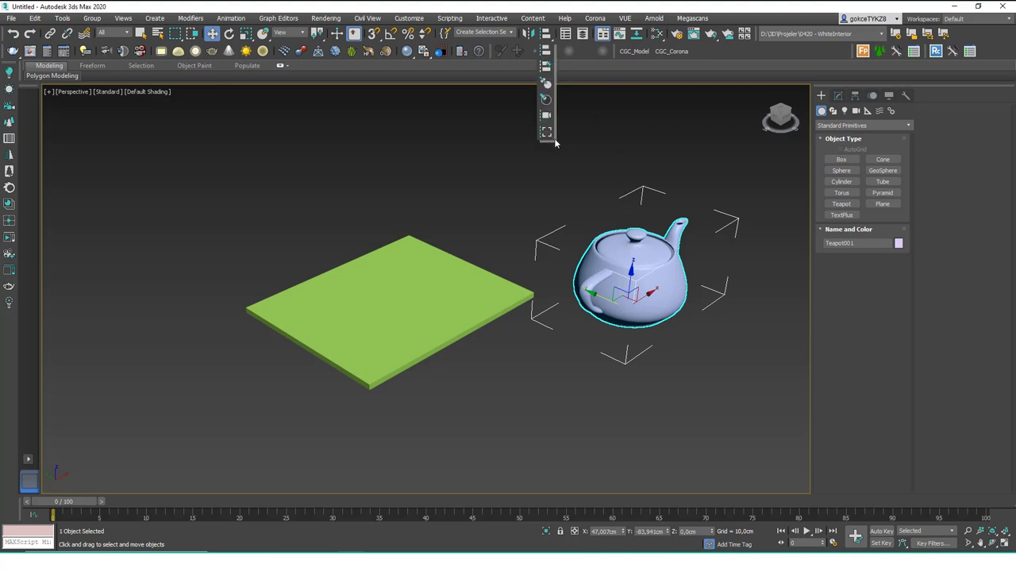
{"action": "left_click_drag", "start_coordinate": [544, 68], "coordinate": [545, 68]}
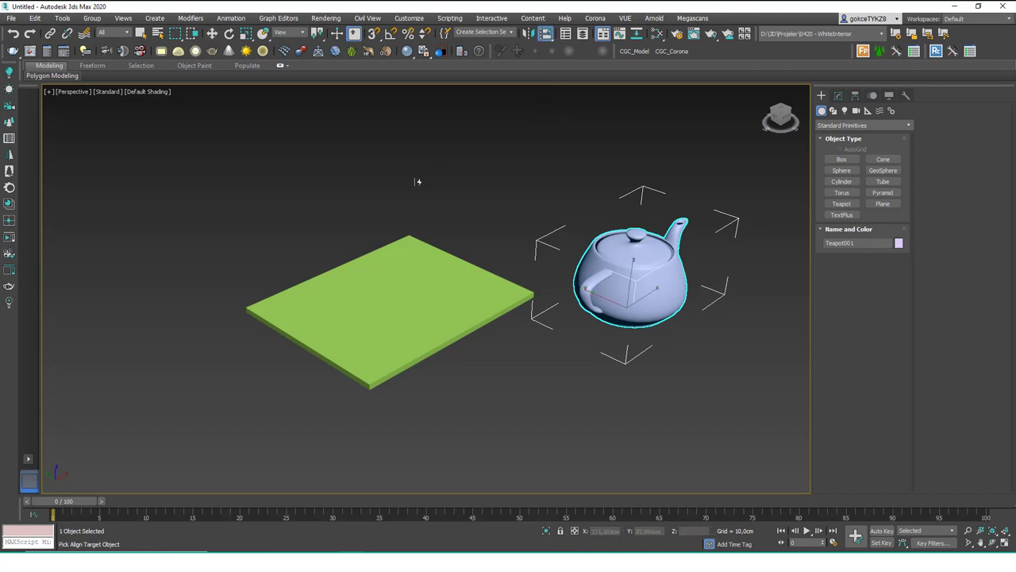
{"action": "left_click", "coordinate": [399, 294]}
{"action": "mouse_move", "coordinate": [415, 288]}
{"action": "middle_mouse_down", "text": "alt"}
{"action": "mouse_move", "coordinate": [421, 266]}
{"action": "mouse_move", "coordinate": [409, 260]}
{"action": "mouse_move", "coordinate": [403, 282]}
{"action": "mouse_move", "coordinate": [467, 263]}
{"action": "mouse_move", "coordinate": [470, 289]}
{"action": "mouse_move", "coordinate": [487, 261]}
{"action": "mouse_move", "coordinate": [406, 254]}
{"action": "mouse_move", "coordinate": [322, 284]}
{"action": "middle_mouse_up", "text": "alt"}
Clone the slab as a single instance placed well away from the teapot.
{"action": "left_click", "coordinate": [503, 258]}
{"action": "scroll", "coordinate": [447, 263], "scroll_direction": "down", "scroll_amount": 3}
{"action": "left_click_drag", "start_coordinate": [322, 284], "coordinate": [486, 209], "text": "shift"}
{"action": "left_click", "coordinate": [515, 326]}
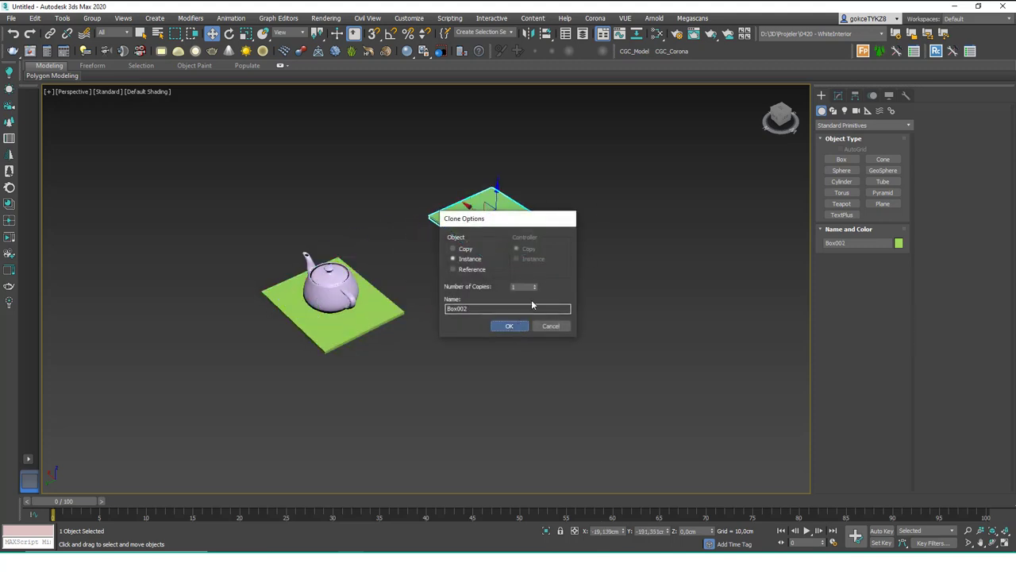
Resize the instanced slab into a narrow shelf about 27 cm long and 91 cm wide.
{"action": "left_click", "coordinate": [838, 96]}
{"action": "left_click_drag", "start_coordinate": [896, 273], "coordinate": [891, 287]}
{"action": "scroll", "coordinate": [522, 205], "scroll_direction": "down", "scroll_amount": 3}
{"action": "middle_click_drag", "start_coordinate": [555, 270], "coordinate": [479, 274], "text": "alt"}
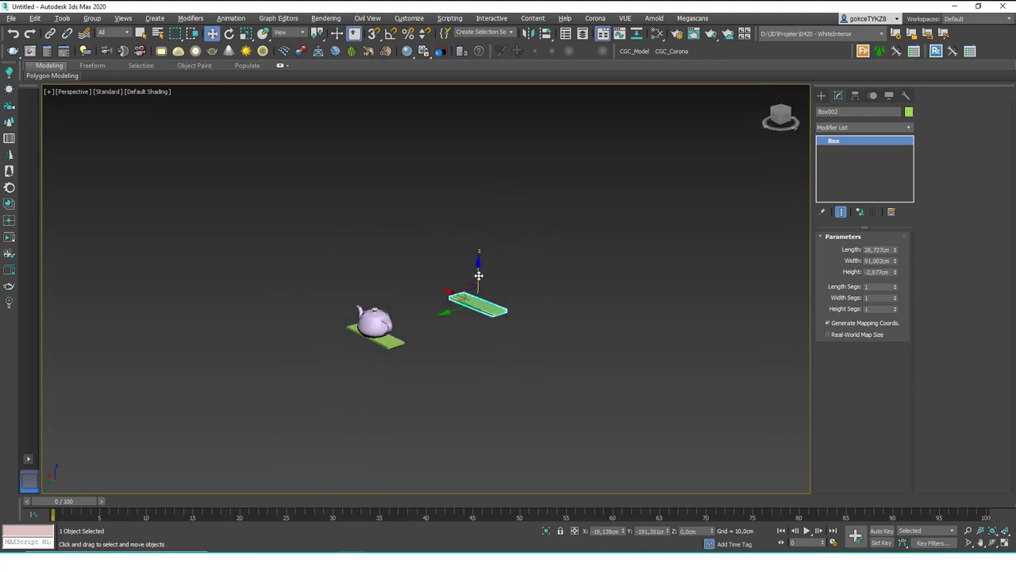
Clone the separate shelf upward as 3 evenly spaced instances to form a vertical stack.
{"action": "scroll", "coordinate": [479, 286], "scroll_direction": "up", "scroll_amount": 5}
{"action": "left_click_drag", "start_coordinate": [479, 293], "coordinate": [479, 230], "text": "shift"}
{"action": "type", "text": "3"}
{"action": "left_click", "coordinate": [509, 325]}
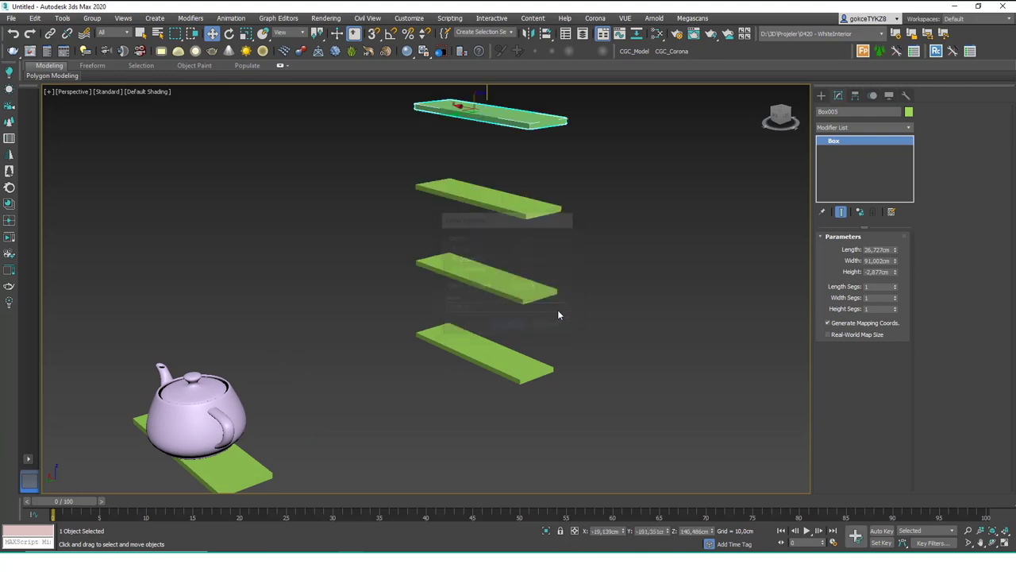
Reduce the teapot's radius to about 8 cm.
{"action": "scroll", "coordinate": [537, 274], "scroll_direction": "down", "scroll_amount": 2}
{"action": "left_click", "coordinate": [394, 344]}
{"action": "left_click", "coordinate": [293, 402]}
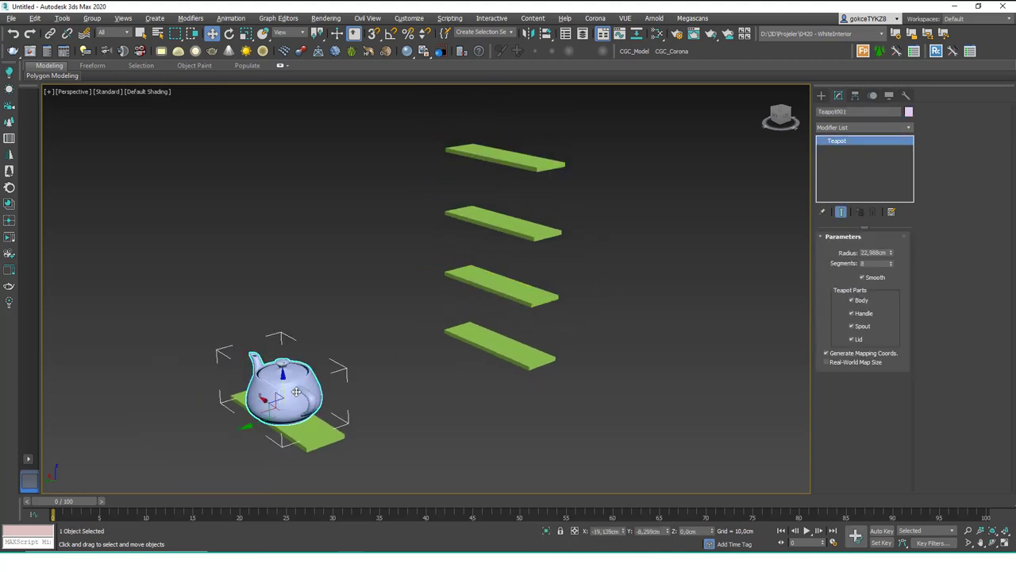
{"action": "middle_click_drag", "start_coordinate": [304, 394], "coordinate": [282, 411], "text": "alt"}
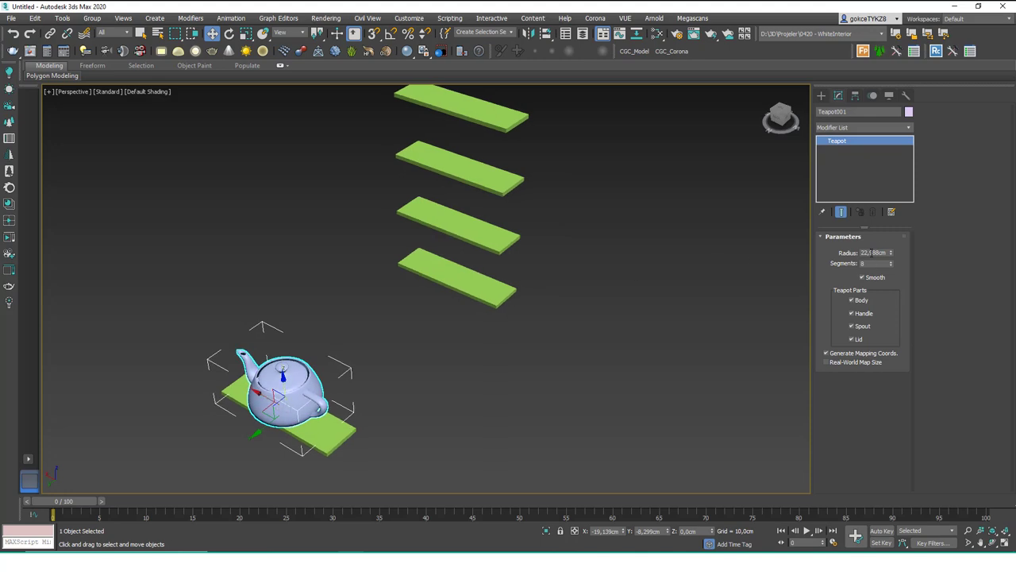
{"action": "left_click_drag", "start_coordinate": [890, 255], "coordinate": [895, 289]}
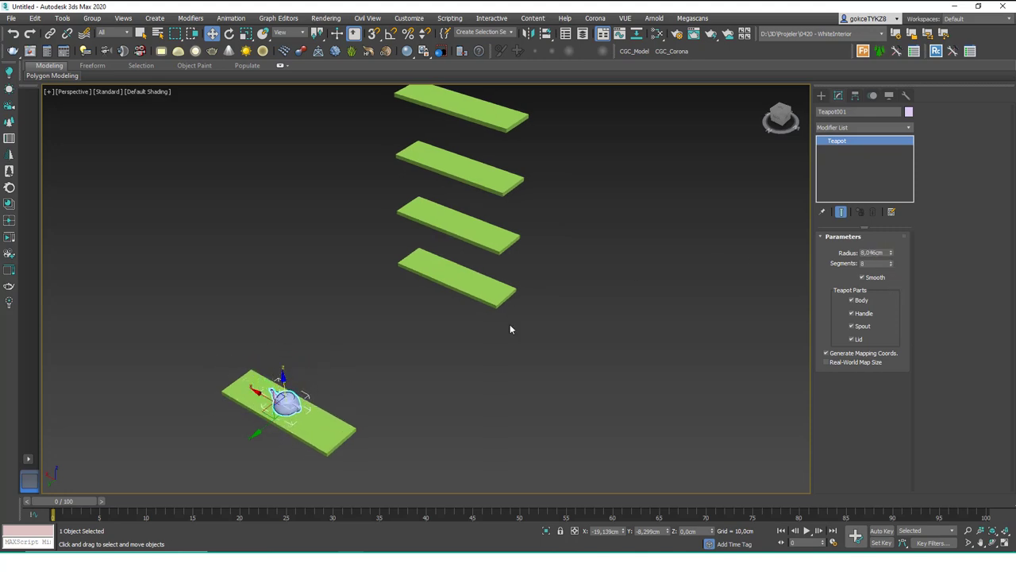
Clone the small teapot as 3 instances spaced along the Y axis.
{"action": "left_click_drag", "start_coordinate": [265, 426], "coordinate": [294, 405], "text": "shift"}
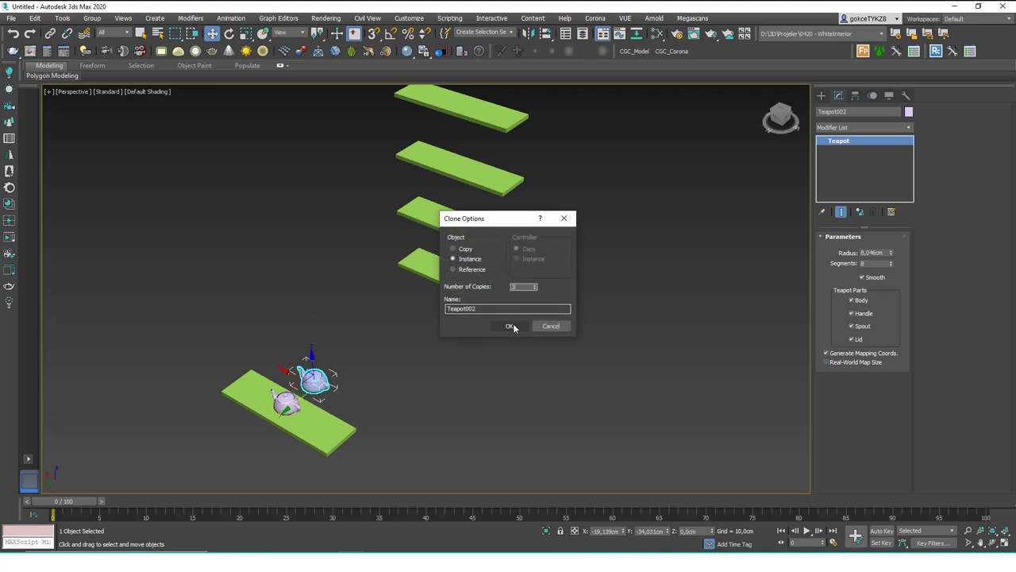
{"action": "type", "text": "3"}
{"action": "left_click", "coordinate": [508, 326]}
Quick Align the farthest teapot copy to the lowest stacked shelf and the original teapot to the second shelf.
{"action": "left_click", "coordinate": [549, 36]}
{"action": "left_click", "coordinate": [468, 279]}
{"action": "left_click", "coordinate": [337, 360]}
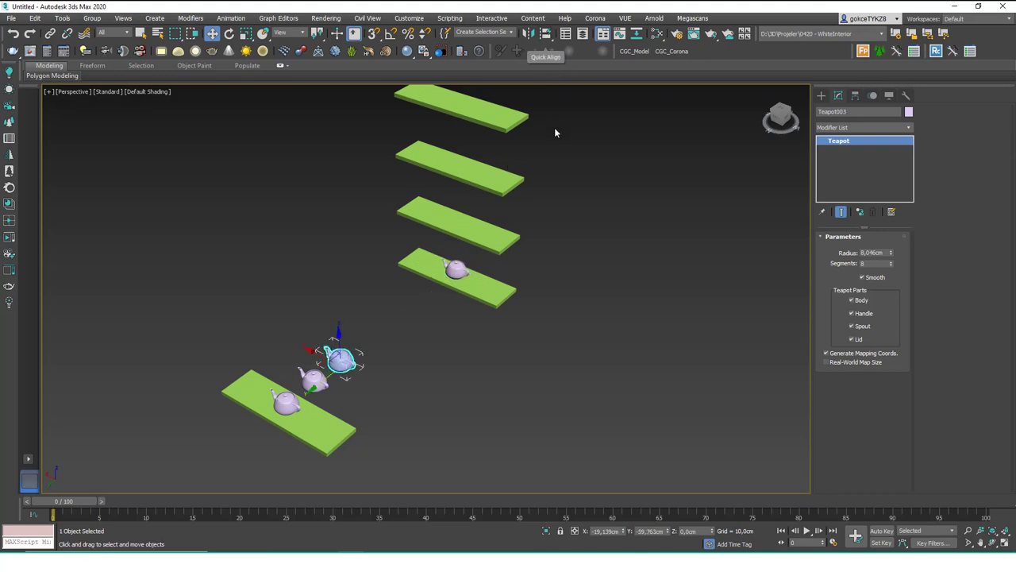
{"action": "left_click", "coordinate": [286, 402]}
{"action": "left_click", "coordinate": [545, 33]}
{"action": "left_click", "coordinate": [487, 234]}
Quick Align the two remaining teapots to the third shelf and the top shelf of the stack.
{"action": "left_click", "coordinate": [314, 379]}
{"action": "left_click", "coordinate": [546, 33]}
{"action": "left_click", "coordinate": [493, 185]}
{"action": "left_click", "coordinate": [345, 357]}
{"action": "left_click", "coordinate": [546, 32]}
{"action": "left_click", "coordinate": [476, 121]}
{"action": "middle_click_drag", "start_coordinate": [455, 216], "coordinate": [450, 299], "text": "alt"}
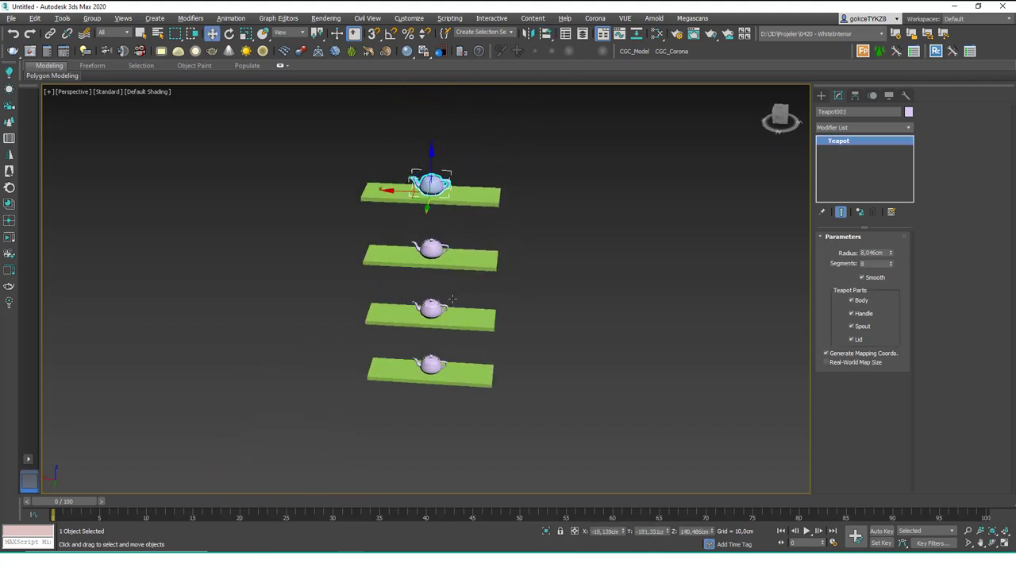
Move the top shelf's teapot toward its spout side and rotate it, and move the next shelf's teapot toward its handle side.
{"action": "left_click", "coordinate": [513, 198]}
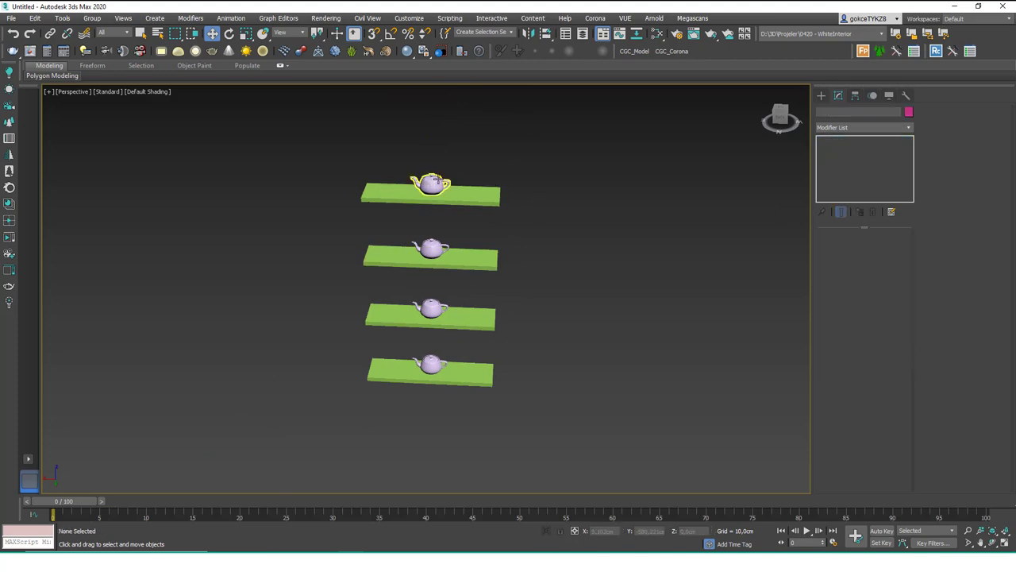
{"action": "left_click", "coordinate": [435, 184]}
{"action": "key", "text": "e"}
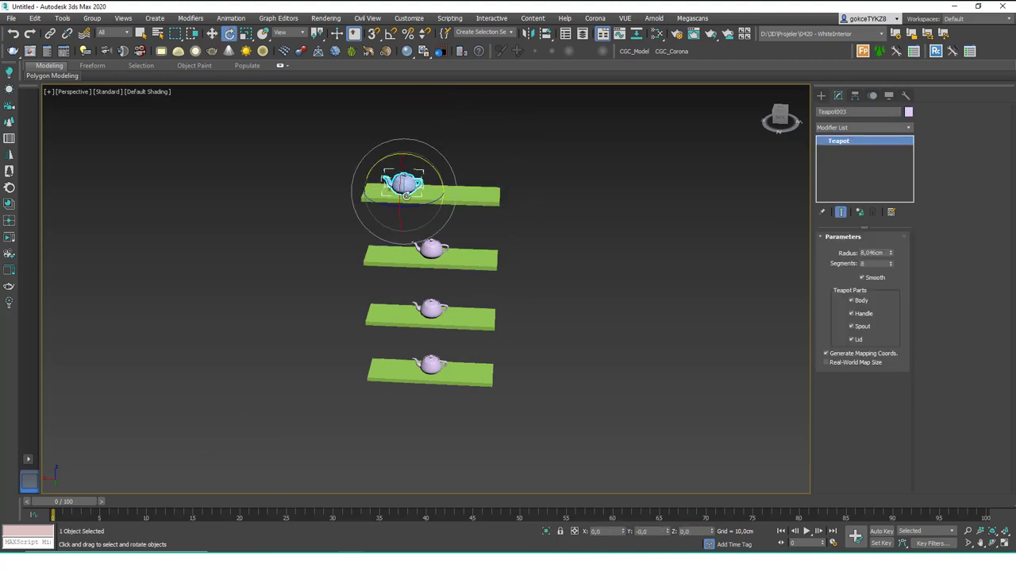
{"action": "left_click_drag", "start_coordinate": [419, 205], "coordinate": [484, 221]}
{"action": "left_click", "coordinate": [484, 221]}
{"action": "left_click", "coordinate": [433, 250]}
{"action": "key", "text": "w"}
{"action": "left_click_drag", "start_coordinate": [406, 254], "coordinate": [441, 257]}
{"action": "key", "text": "e"}
Move the third shelf's teapot toward its spout side and the bottom shelf's teapot toward its handle side.
{"action": "left_click", "coordinate": [431, 311]}
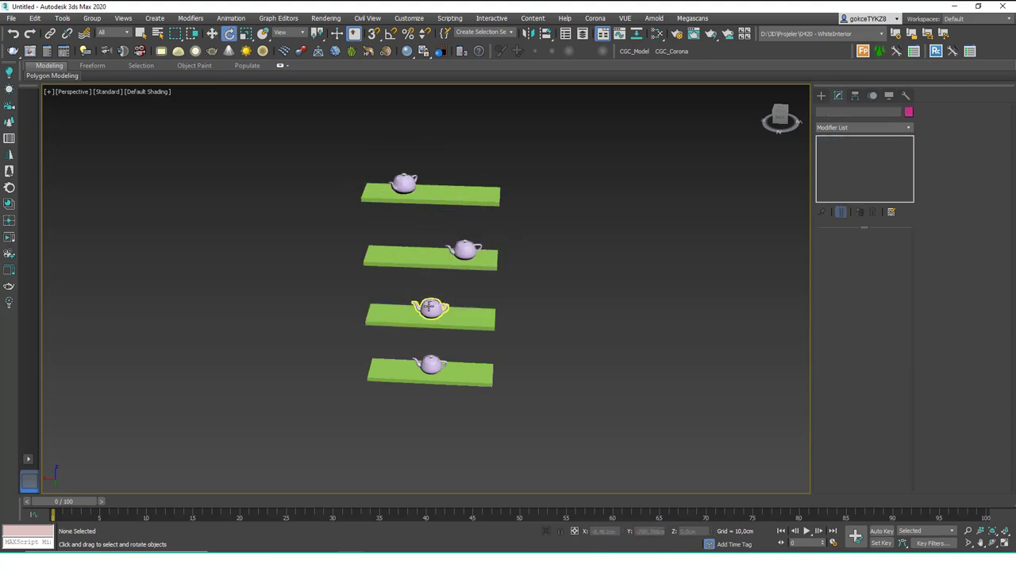
{"action": "key", "text": "w"}
{"action": "left_click_drag", "start_coordinate": [428, 316], "coordinate": [394, 316]}
{"action": "key", "text": "e"}
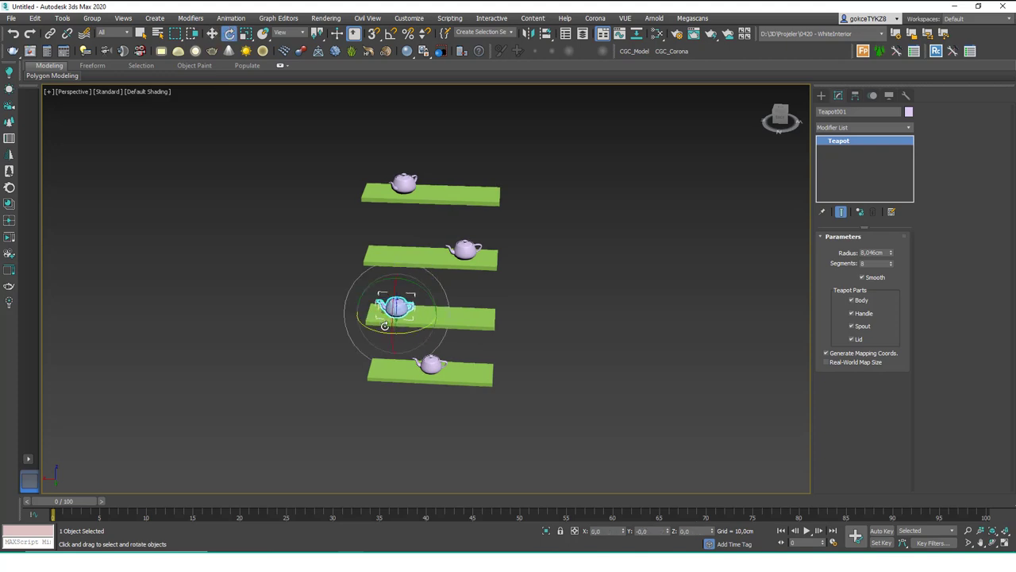
{"action": "left_click", "coordinate": [450, 344]}
{"action": "left_click", "coordinate": [429, 363]}
{"action": "key", "text": "w"}
{"action": "left_click_drag", "start_coordinate": [404, 366], "coordinate": [425, 367]}
{"action": "left_click", "coordinate": [446, 282]}
Delete all shelves and teapots to empty the scene.
{"action": "middle_click_drag", "start_coordinate": [427, 246], "coordinate": [469, 200], "text": "alt"}
{"action": "scroll", "coordinate": [403, 233], "scroll_direction": "down", "scroll_amount": 3}
{"action": "left_click_drag", "start_coordinate": [257, 450], "coordinate": [265, 421]}
{"action": "key", "text": "Delete"}
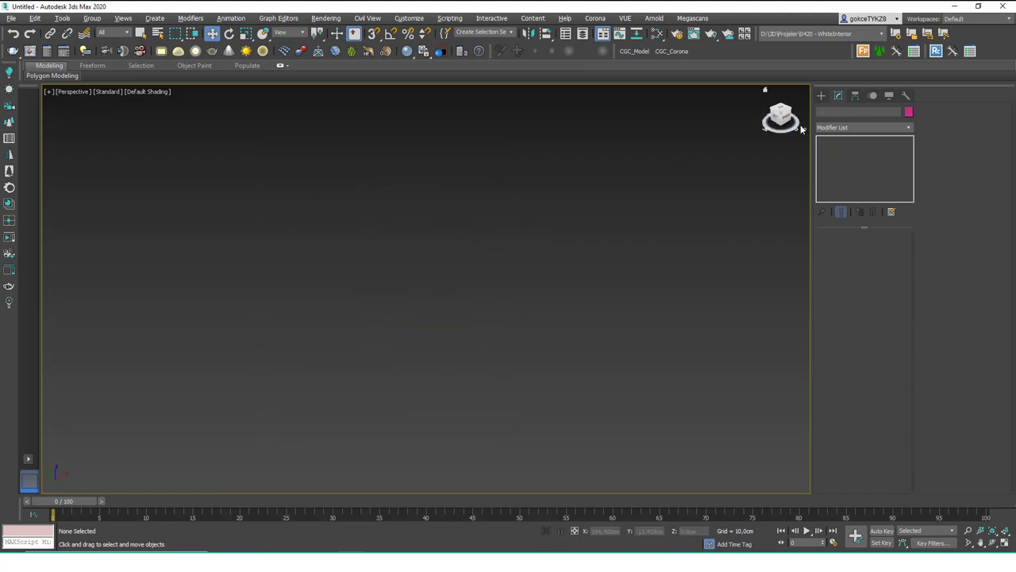
Show the viewport grid again and create a large sphere centred on the origin.
{"action": "key", "text": "g"}
{"action": "left_click", "coordinate": [821, 95]}
{"action": "left_click", "coordinate": [842, 170]}
{"action": "left_click_drag", "start_coordinate": [426, 289], "coordinate": [655, 273]}
{"action": "key", "text": "w"}
{"action": "scroll", "coordinate": [474, 344], "scroll_direction": "down", "scroll_amount": 3}
{"action": "left_click", "coordinate": [597, 256]}
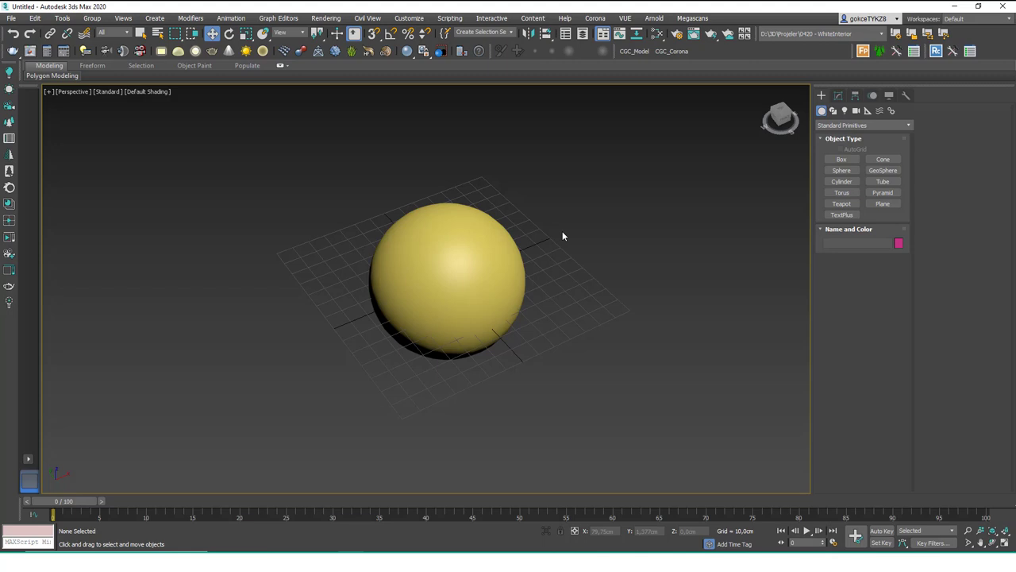
Create a cylinder about 40 cm high beside the sphere and increase its radius to about 12.3 cm.
{"action": "left_click", "coordinate": [843, 160]}
{"action": "left_click", "coordinate": [842, 180]}
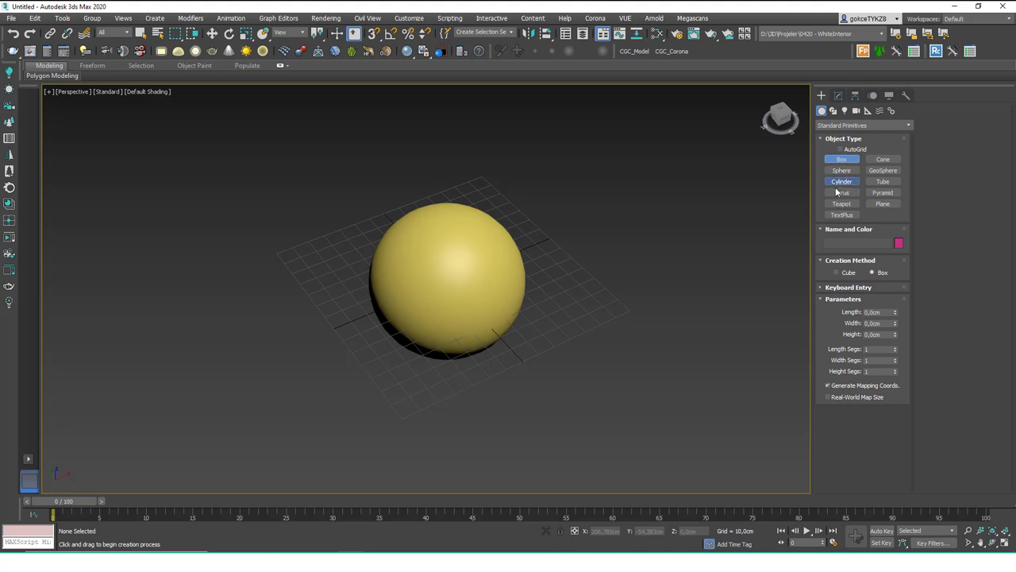
{"action": "left_click_drag", "start_coordinate": [653, 309], "coordinate": [676, 312]}
{"action": "left_click", "coordinate": [676, 234]}
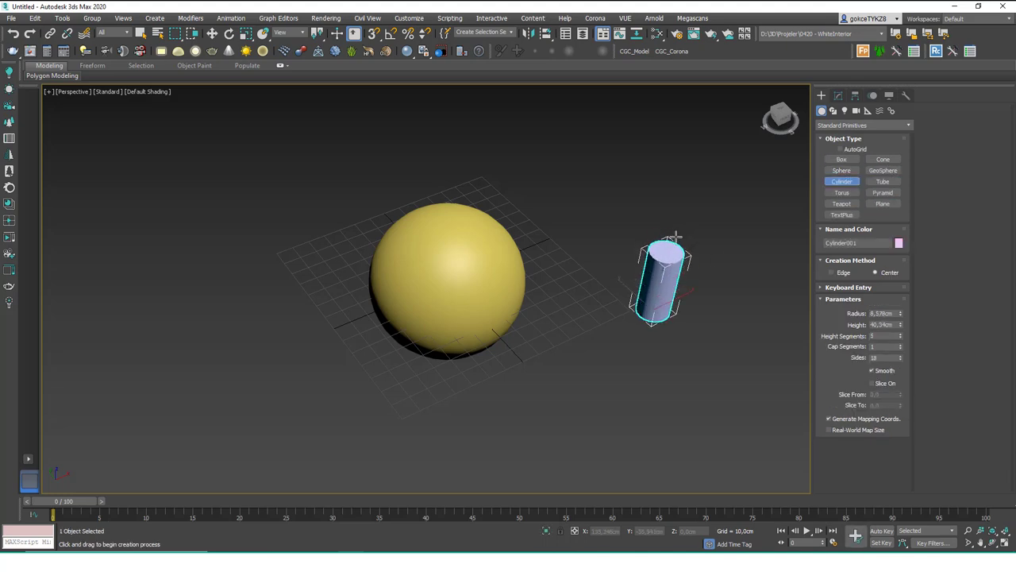
{"action": "right_click", "coordinate": [676, 234]}
{"action": "left_click", "coordinate": [839, 95]}
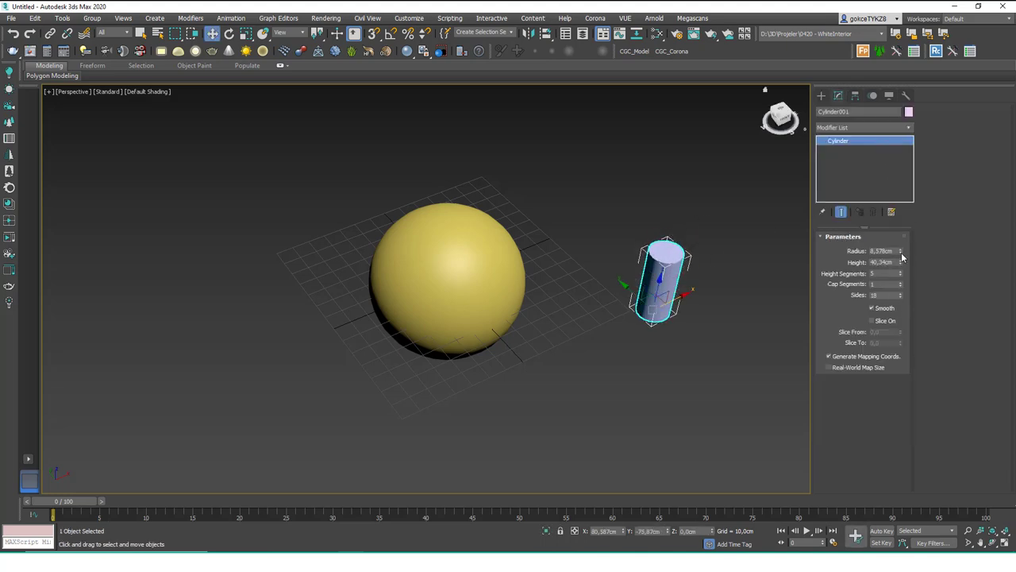
{"action": "left_click", "coordinate": [534, 113]}
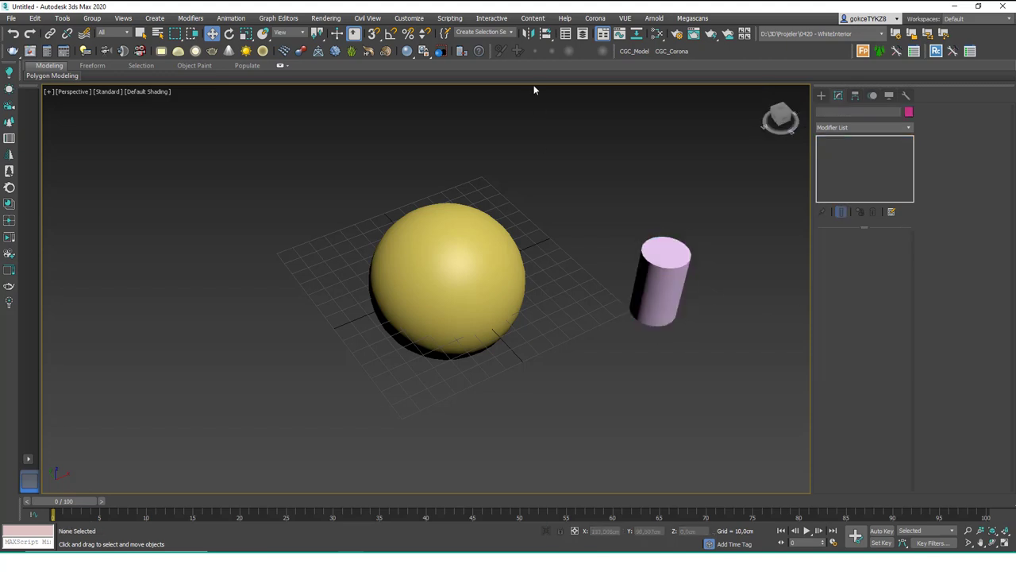
Try a Normal Align of the cylinder's bottom cap to the upper side of the sphere.
{"action": "left_click_drag", "start_coordinate": [547, 37], "coordinate": [651, 139]}
{"action": "left_click", "coordinate": [665, 261]}
{"action": "left_click_drag", "start_coordinate": [547, 35], "coordinate": [547, 85]}
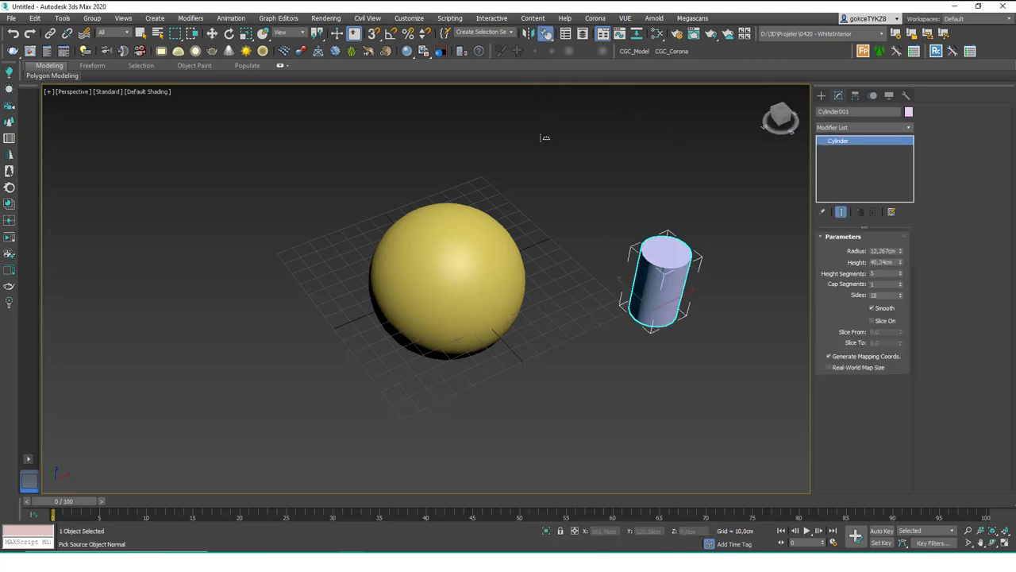
{"action": "key", "text": "w"}
{"action": "left_click", "coordinate": [618, 189]}
{"action": "key", "text": "ctrl+z"}
{"action": "left_click", "coordinate": [545, 35]}
{"action": "middle_click_drag", "start_coordinate": [606, 317], "coordinate": [669, 316], "text": "alt"}
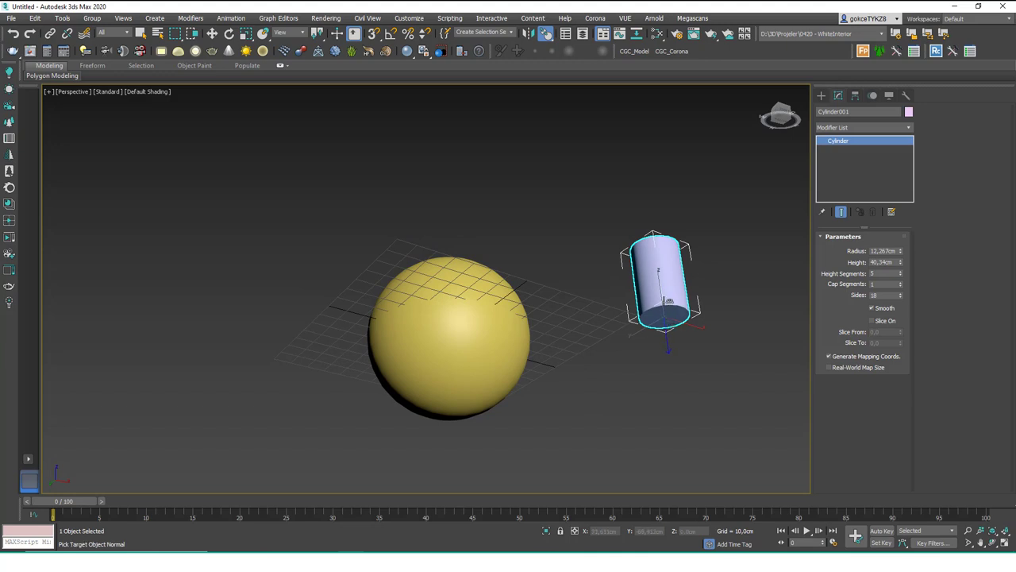
{"action": "middle_click_drag", "start_coordinate": [504, 225], "coordinate": [486, 246], "text": "alt"}
{"action": "left_click", "coordinate": [504, 231]}
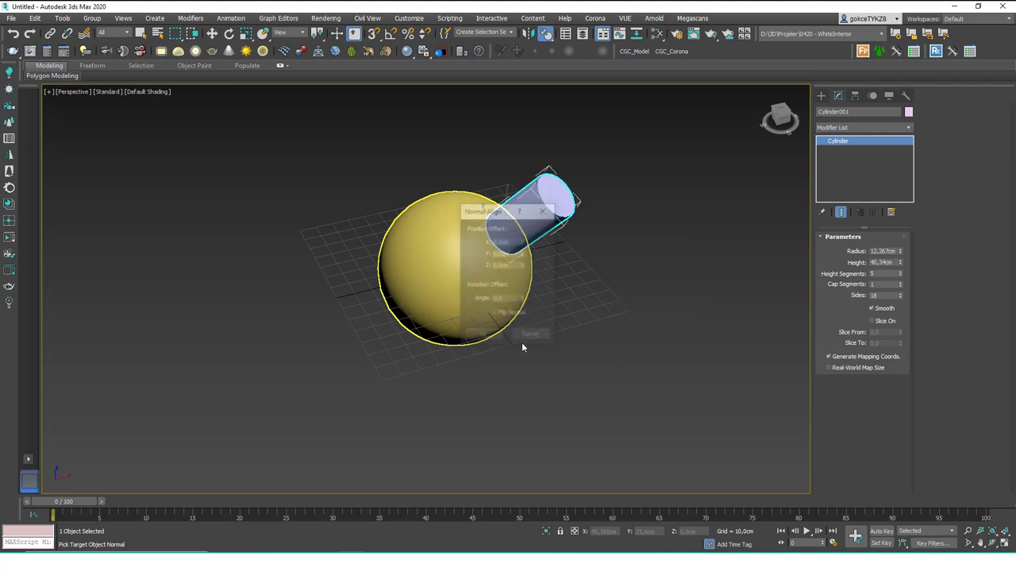
Try a Normal Align rotation offset of 72.5 and an X position offset of 1.46 cm, and cancel the alignment.
{"action": "left_click_drag", "start_coordinate": [495, 213], "coordinate": [677, 133]}
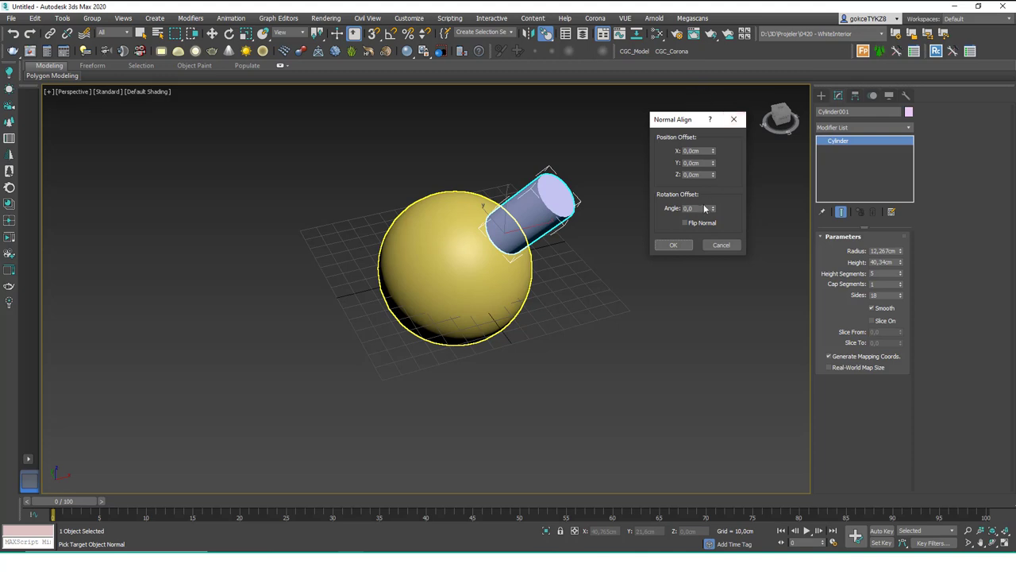
{"action": "left_click_drag", "start_coordinate": [715, 212], "coordinate": [710, 115]}
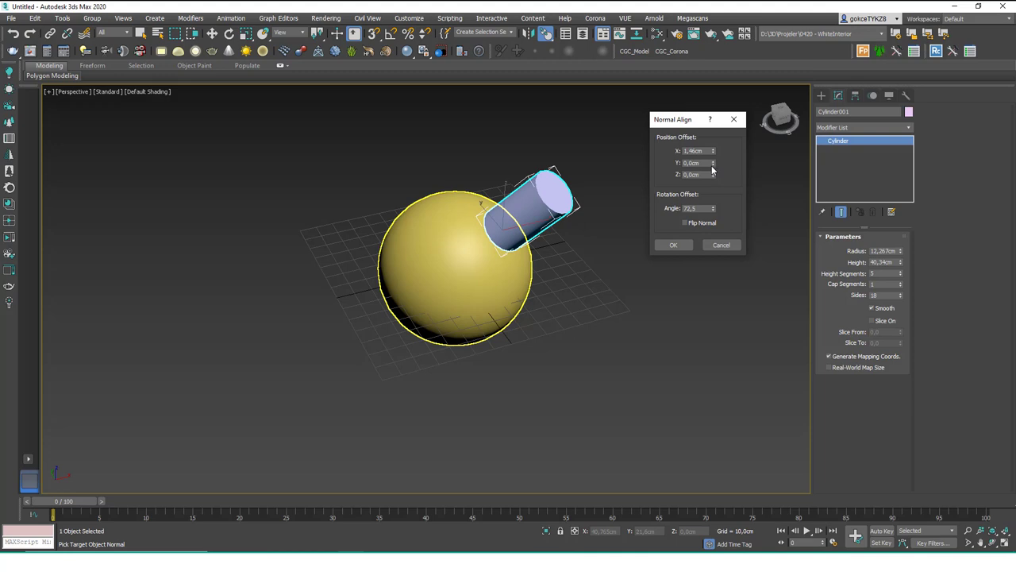
{"action": "left_click", "coordinate": [721, 245]}
{"action": "left_click", "coordinate": [706, 266]}
Set the cylinder's radius to about 16.2 cm and its height to about 31.5 cm.
{"action": "left_click", "coordinate": [662, 282]}
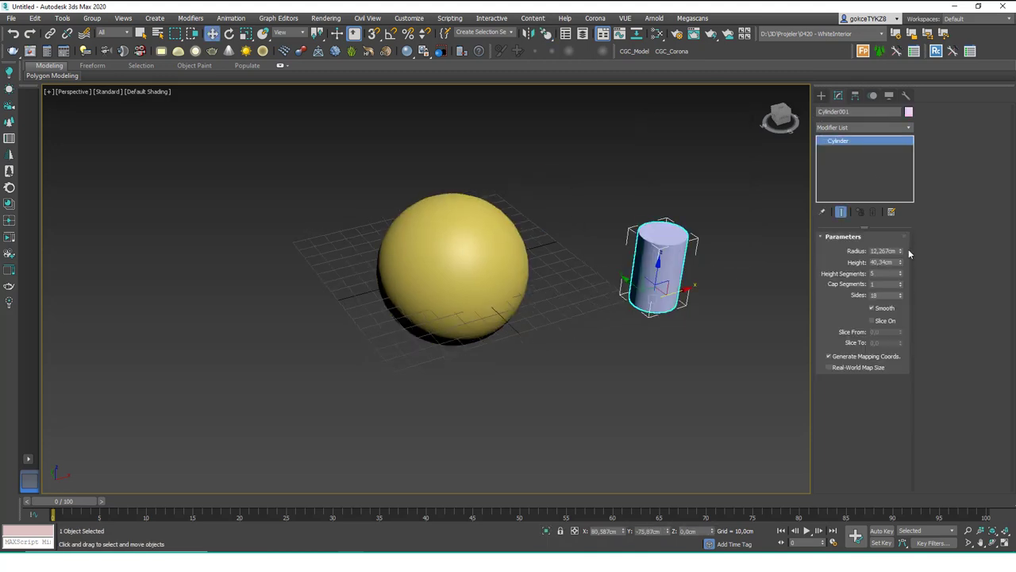
{"action": "left_click_drag", "start_coordinate": [900, 252], "coordinate": [901, 274]}
{"action": "middle_click_drag", "start_coordinate": [678, 335], "coordinate": [687, 327], "text": "alt"}
Normal Align the cylinder's bottom cap to the upper side of the sphere and accept the alignment.
{"action": "left_click", "coordinate": [546, 33]}
{"action": "middle_click_drag", "start_coordinate": [656, 295], "coordinate": [663, 307], "text": "alt"}
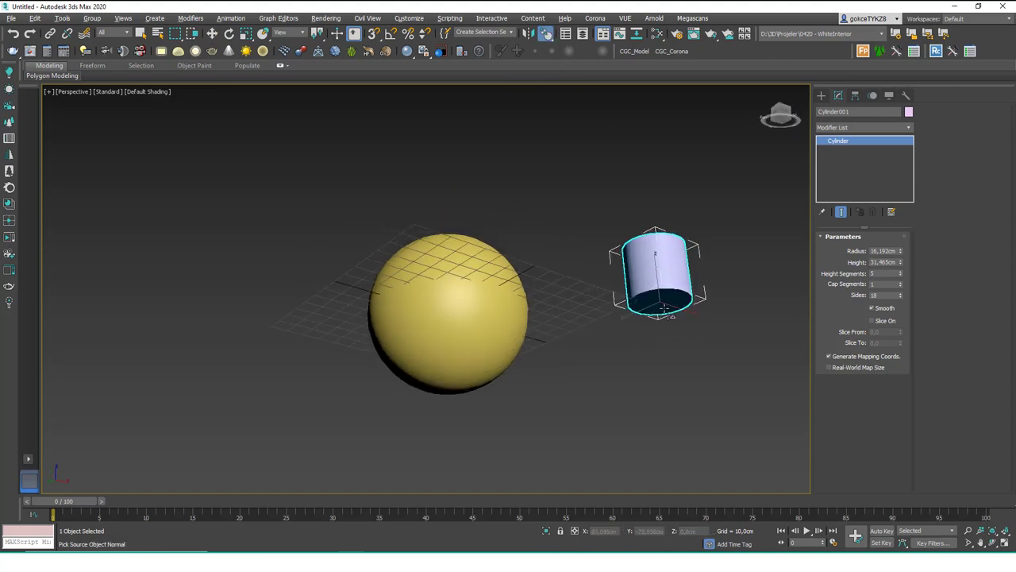
{"action": "mouse_move", "coordinate": [479, 244]}
{"action": "middle_mouse_down", "text": "alt"}
{"action": "mouse_move", "coordinate": [476, 272]}
{"action": "mouse_move", "coordinate": [486, 240]}
{"action": "middle_mouse_up", "text": "alt"}
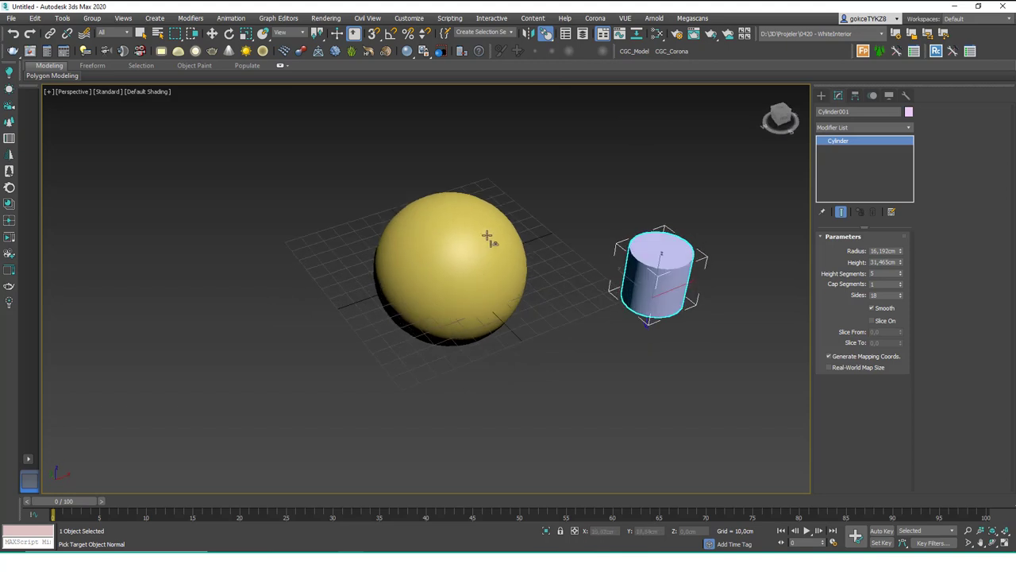
{"action": "left_click", "coordinate": [474, 237]}
{"action": "left_click", "coordinate": [676, 245]}
{"action": "middle_click_drag", "start_coordinate": [675, 245], "coordinate": [551, 245], "text": "alt"}
Clone the aligned cylinder beside the sphere and flatten the copy into a disc with a radius of about 21.2 cm and height of about 2.5 cm.
{"action": "left_click", "coordinate": [551, 245]}
{"action": "left_click", "coordinate": [493, 233]}
{"action": "left_click_drag", "start_coordinate": [449, 252], "coordinate": [586, 257], "text": "shift"}
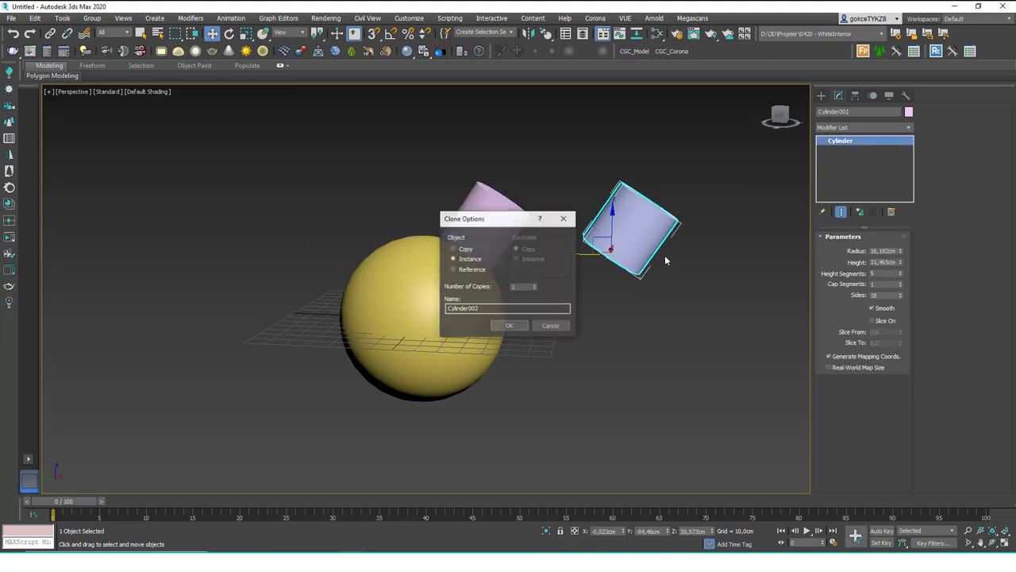
{"action": "left_click", "coordinate": [512, 326]}
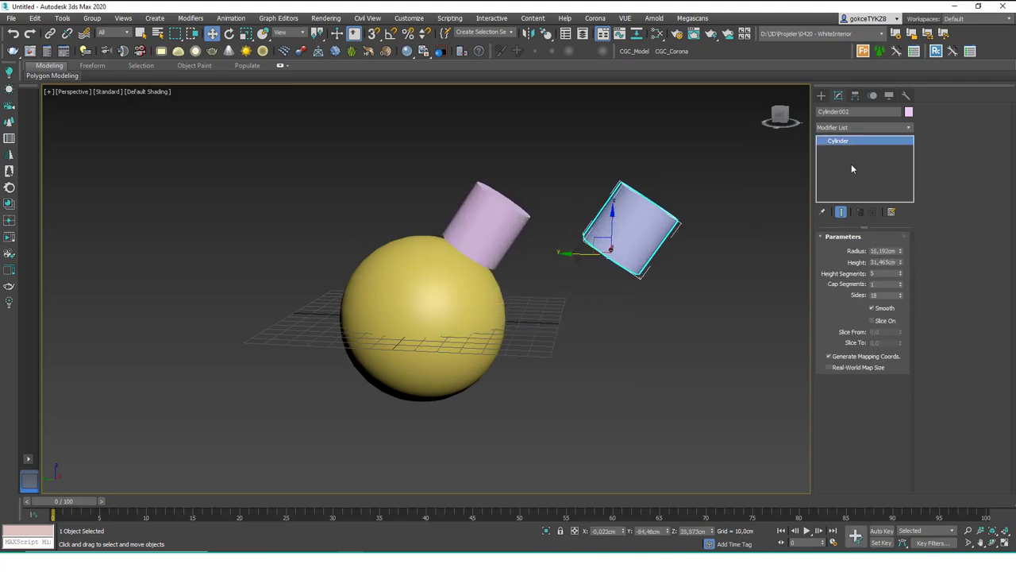
{"action": "left_click_drag", "start_coordinate": [900, 250], "coordinate": [899, 310]}
{"action": "left_click_drag", "start_coordinate": [900, 252], "coordinate": [901, 262]}
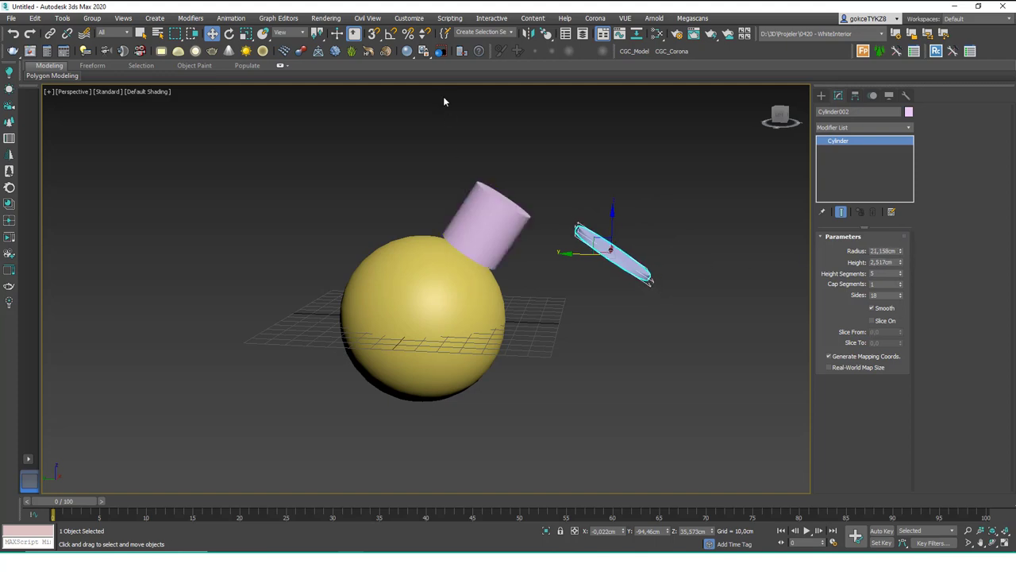
Quick Align the disc to the original cylinder on the sphere, and reduce that cylinder's radius to form a top hat.
{"action": "left_click_drag", "start_coordinate": [545, 32], "coordinate": [547, 52]}
{"action": "left_click", "coordinate": [493, 230]}
{"action": "left_click", "coordinate": [489, 226]}
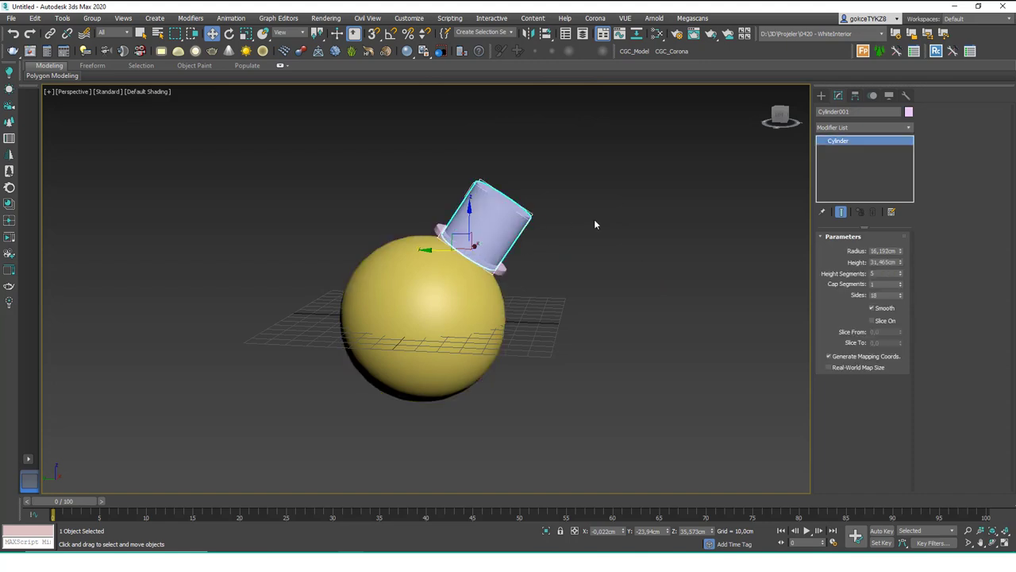
{"action": "left_click_drag", "start_coordinate": [902, 253], "coordinate": [904, 274]}
{"action": "left_click", "coordinate": [746, 291]}
{"action": "middle_click_drag", "start_coordinate": [475, 272], "coordinate": [491, 230], "text": "alt"}
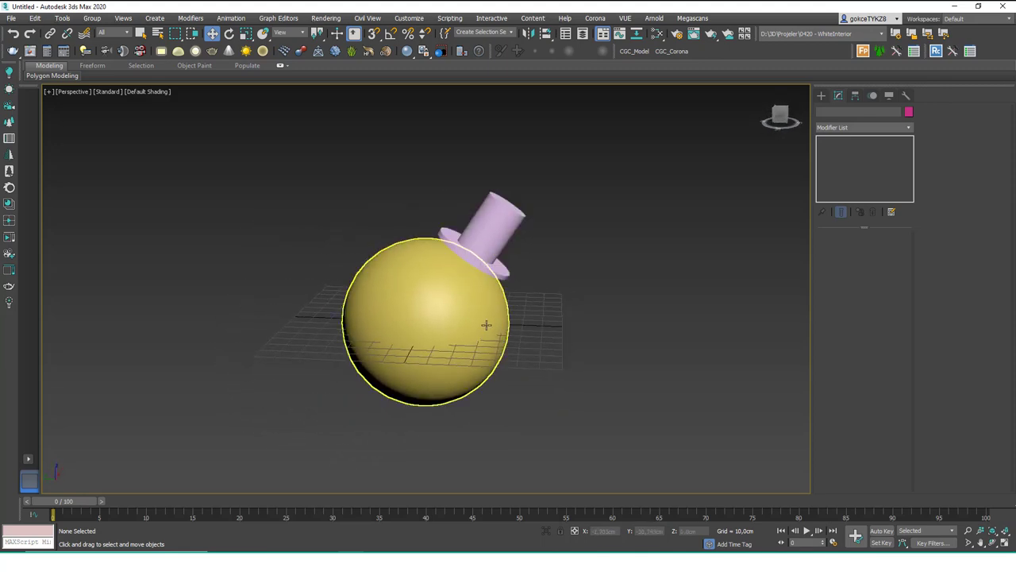
Scale up the hat's upper cylinder slightly.
{"action": "left_click", "coordinate": [491, 247]}
{"action": "key", "text": "r"}
{"action": "left_click_drag", "start_coordinate": [489, 239], "coordinate": [490, 226]}
{"action": "left_click", "coordinate": [586, 219]}
Create a sphere of about 11 cm radius in front of the large sphere and scale it to about 35% along Z.
{"action": "scroll", "coordinate": [496, 297], "scroll_direction": "down", "scroll_amount": 3}
{"action": "middle_click_drag", "start_coordinate": [495, 308], "coordinate": [539, 325], "text": "alt"}
{"action": "left_click", "coordinate": [821, 96]}
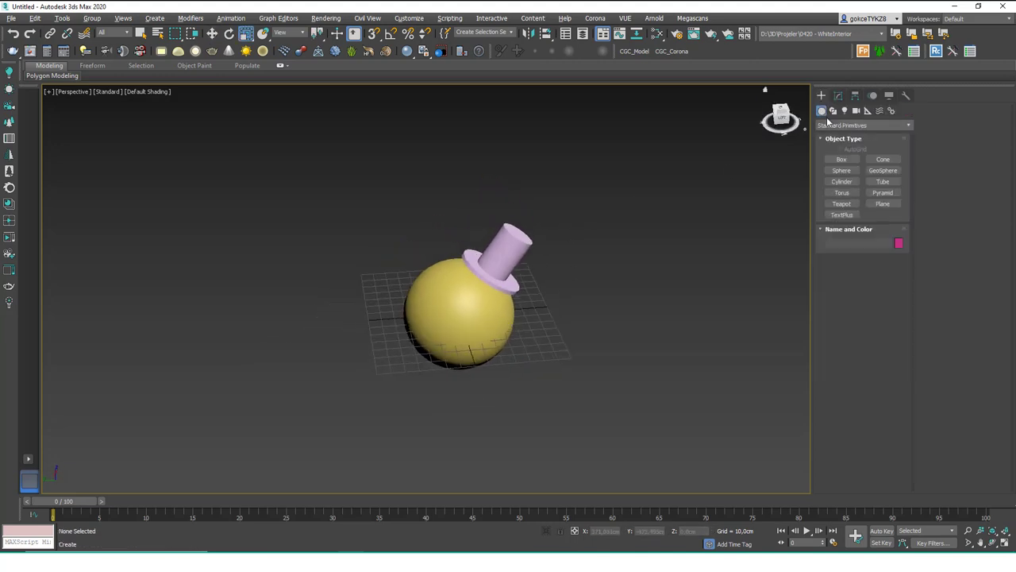
{"action": "left_click", "coordinate": [841, 170]}
{"action": "left_click_drag", "start_coordinate": [439, 389], "coordinate": [469, 394]}
{"action": "right_click", "coordinate": [462, 389]}
{"action": "left_click_drag", "start_coordinate": [439, 351], "coordinate": [438, 402]}
{"action": "middle_click_drag", "start_coordinate": [438, 402], "coordinate": [447, 369], "text": "alt"}
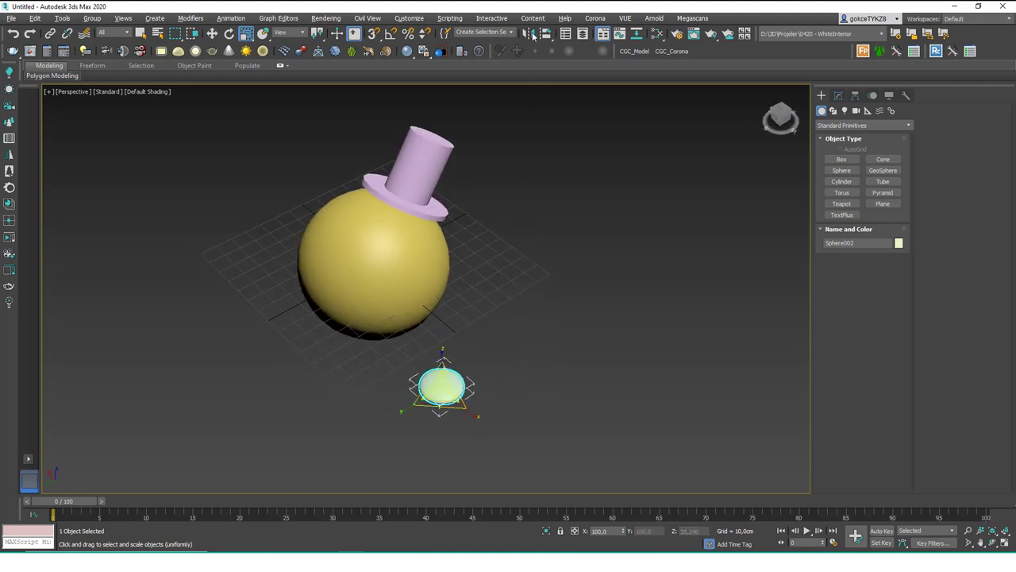
Try a Normal Align of the flattened sphere's underside to the front of the large sphere, and undo it.
{"action": "left_click_drag", "start_coordinate": [546, 32], "coordinate": [546, 85]}
{"action": "middle_click_drag", "start_coordinate": [447, 390], "coordinate": [448, 303], "text": "alt"}
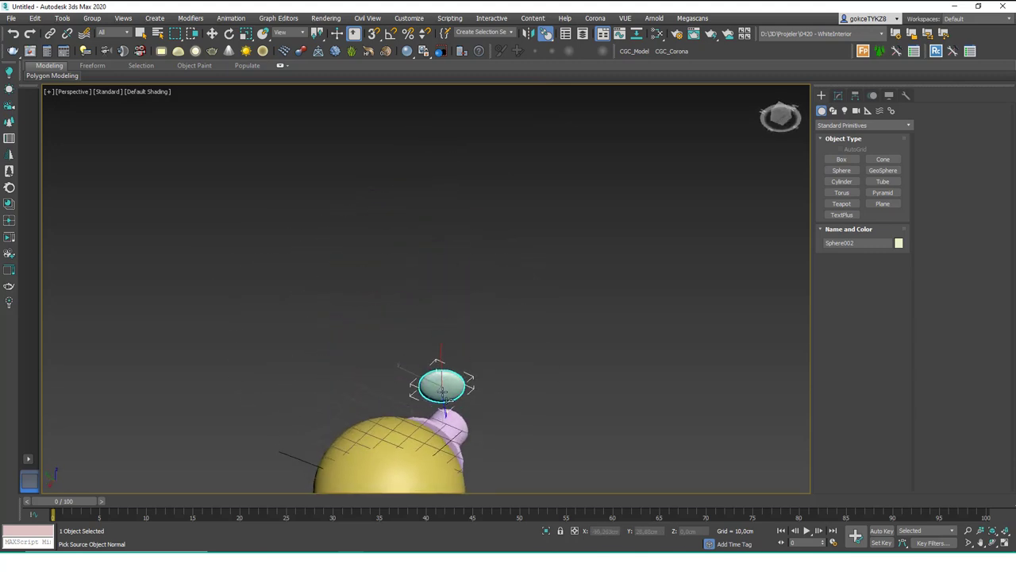
{"action": "middle_click_drag", "start_coordinate": [479, 291], "coordinate": [460, 361], "text": "alt"}
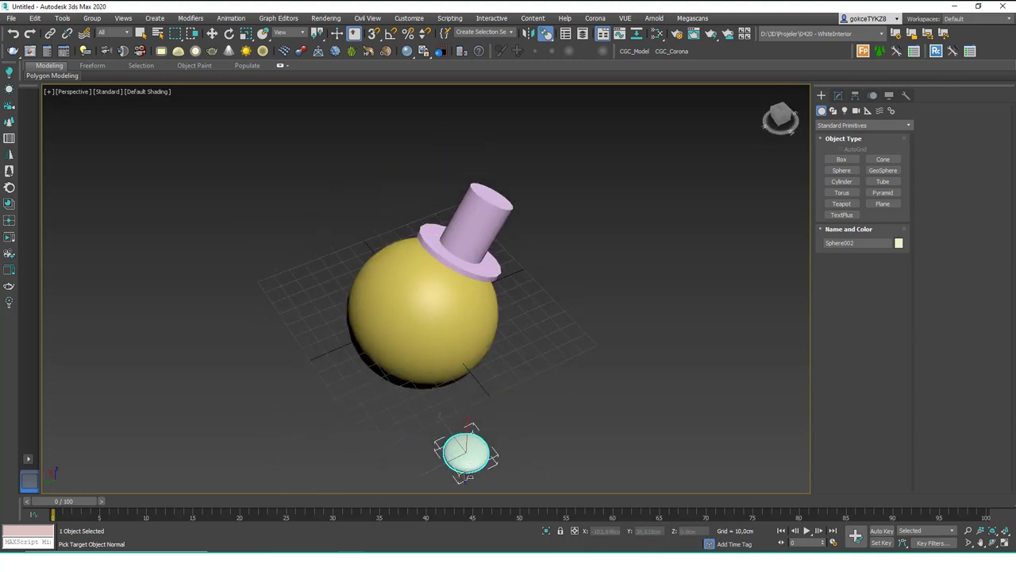
{"action": "left_click", "coordinate": [405, 317]}
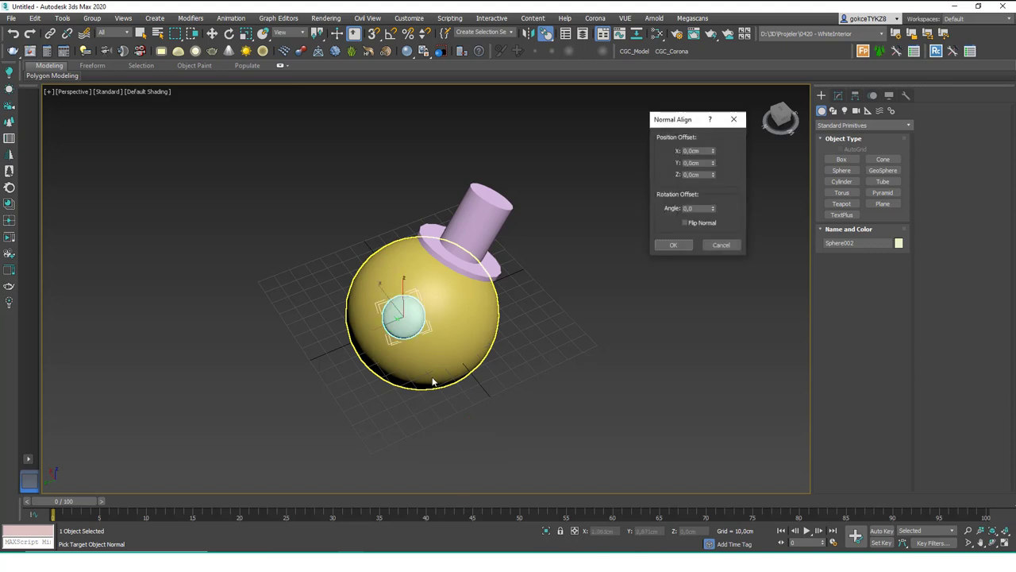
{"action": "left_click", "coordinate": [672, 245]}
{"action": "middle_click_drag", "start_coordinate": [518, 311], "coordinate": [488, 296], "text": "alt"}
{"action": "key", "text": "ctrl+z"}
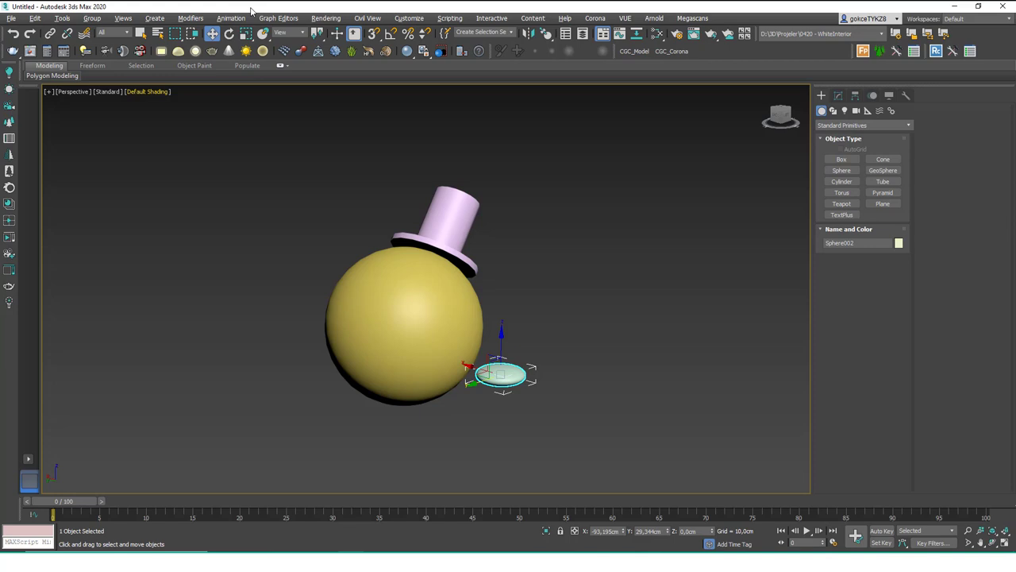
Use Select and Place to set the flattened sphere on the front of the large sphere as an eye.
{"action": "left_click", "coordinate": [262, 33]}
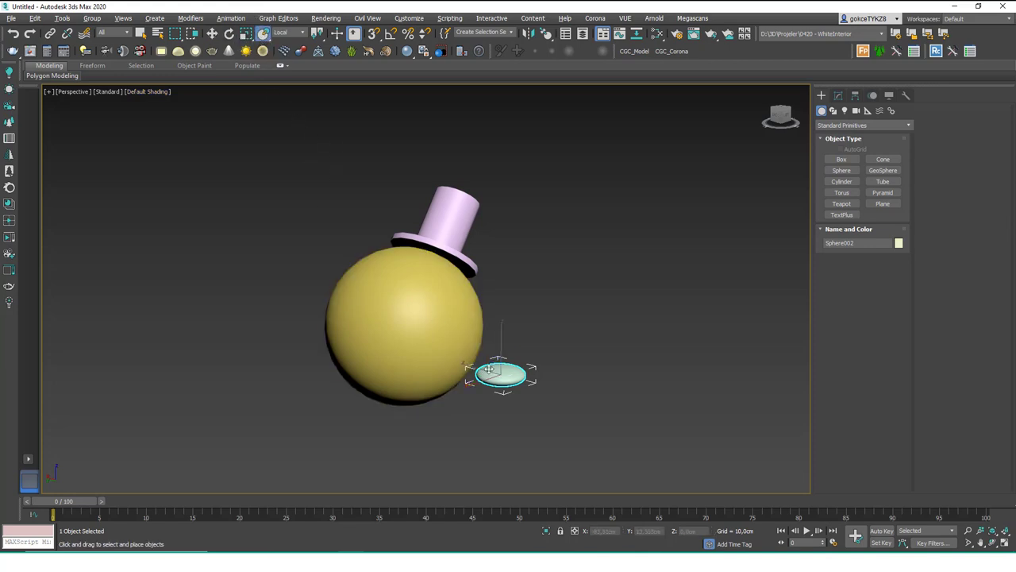
{"action": "left_click_drag", "start_coordinate": [502, 372], "coordinate": [412, 307]}
{"action": "middle_click_drag", "start_coordinate": [492, 289], "coordinate": [416, 288], "text": "alt"}
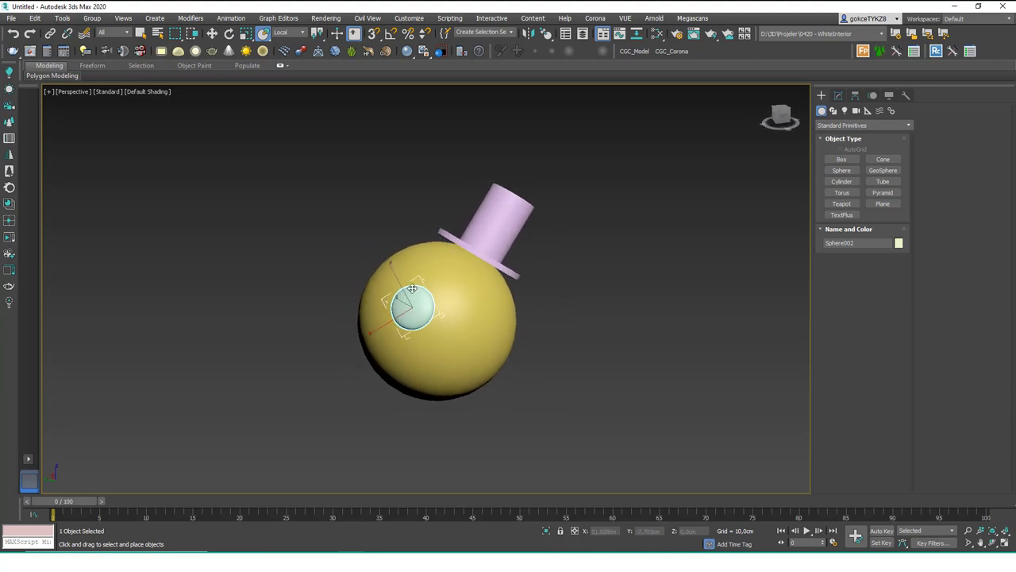
Place an instance of the eye on the large sphere's surface beside the first one.
{"action": "mouse_move", "coordinate": [422, 313]}
{"action": "left_mouse_down"}
{"action": "mouse_move", "coordinate": [397, 312]}
{"action": "mouse_move", "coordinate": [470, 314]}
{"action": "left_mouse_up"}
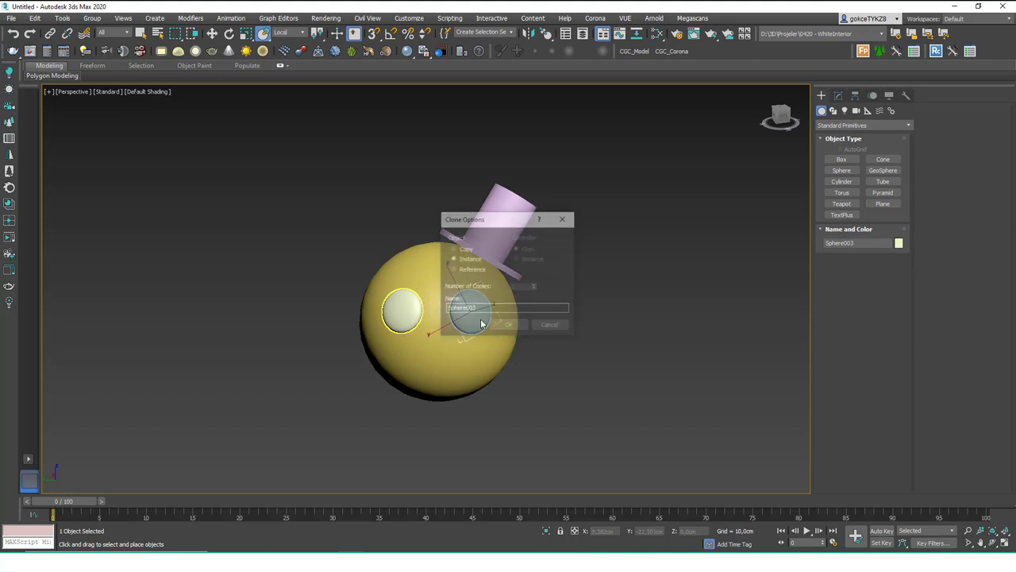
{"action": "left_click", "coordinate": [513, 325]}
{"action": "mouse_move", "coordinate": [476, 311]}
{"action": "middle_mouse_down", "text": "alt"}
{"action": "mouse_move", "coordinate": [464, 307]}
{"action": "mouse_move", "coordinate": [504, 313]}
{"action": "mouse_move", "coordinate": [446, 325]}
{"action": "mouse_move", "coordinate": [481, 314]}
{"action": "mouse_move", "coordinate": [476, 329]}
{"action": "mouse_move", "coordinate": [466, 307]}
{"action": "middle_mouse_up", "text": "alt"}
{"action": "left_click", "coordinate": [510, 314]}
Clone an eye out in front of the face and uniformly scale the copy to about 50%.
{"action": "key", "text": "w"}
{"action": "left_click", "coordinate": [445, 309]}
{"action": "left_click_drag", "start_coordinate": [429, 309], "coordinate": [494, 323], "text": "shift"}
{"action": "left_click", "coordinate": [512, 326]}
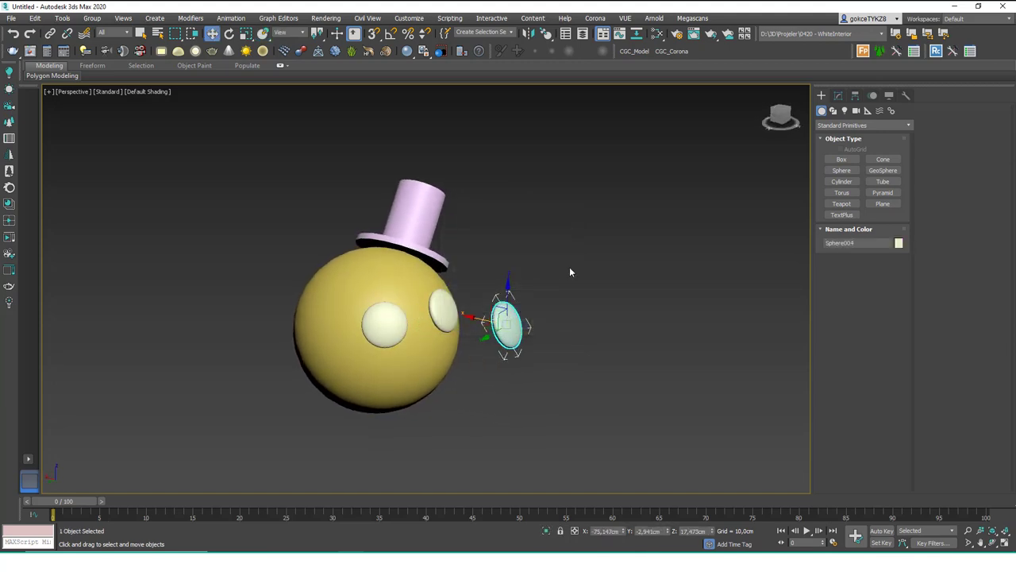
{"action": "key", "text": "r"}
{"action": "left_click_drag", "start_coordinate": [509, 324], "coordinate": [514, 359]}
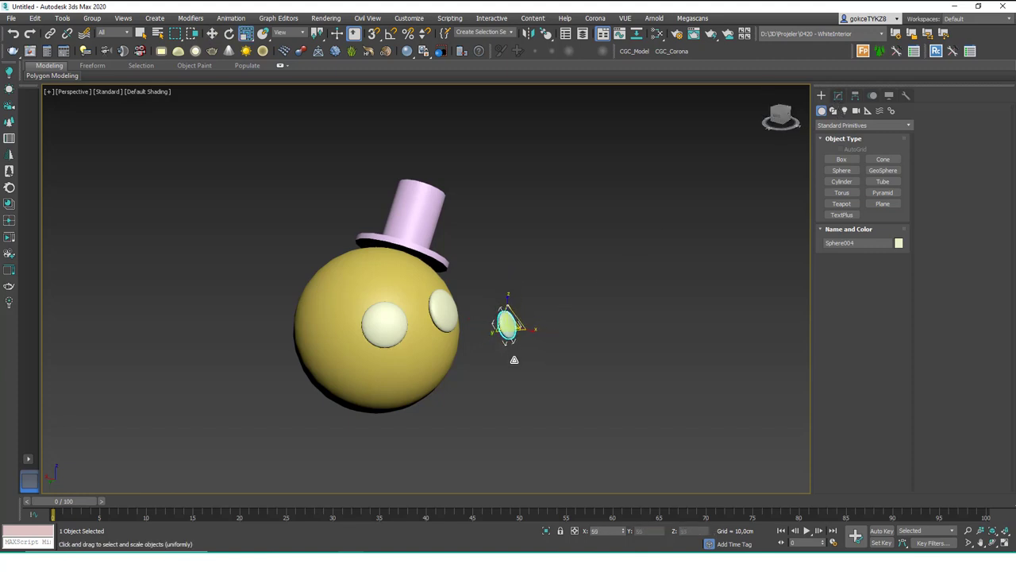
Place the scaled-down sphere as a pupil on the eye beneath the hat and adjust its orientation.
{"action": "key", "text": "y"}
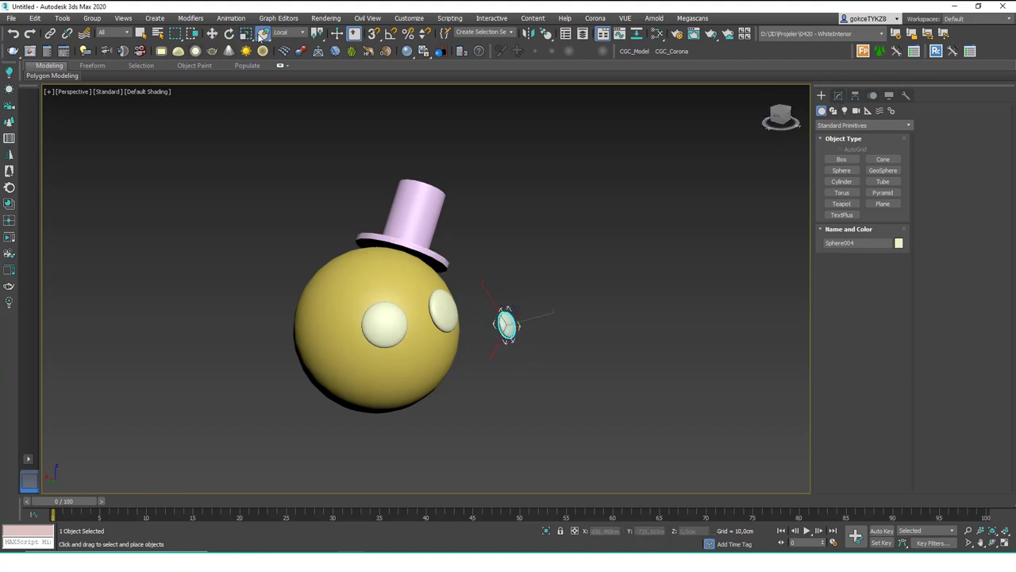
{"action": "left_click_drag", "start_coordinate": [509, 324], "coordinate": [447, 307]}
{"action": "middle_click_drag", "start_coordinate": [493, 298], "coordinate": [447, 309], "text": "alt"}
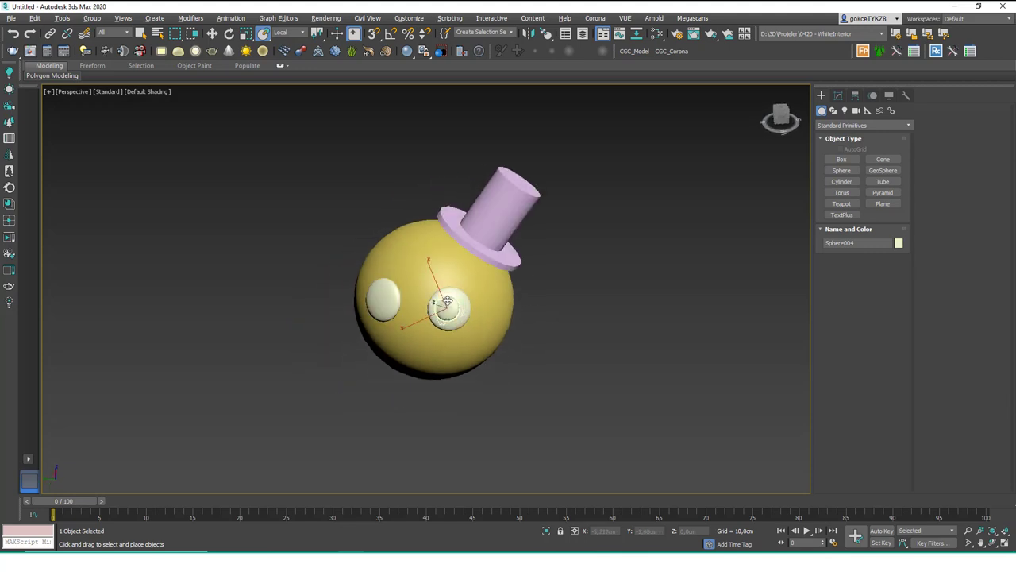
{"action": "scroll", "coordinate": [481, 319], "scroll_direction": "up", "scroll_amount": 6}
{"action": "middle_click_drag", "start_coordinate": [442, 274], "coordinate": [511, 305], "text": "alt"}
{"action": "key", "text": "e"}
{"action": "mouse_move", "coordinate": [368, 276]}
{"action": "left_mouse_down"}
{"action": "mouse_move", "coordinate": [390, 272]}
{"action": "mouse_move", "coordinate": [375, 281]}
{"action": "left_mouse_up"}
{"action": "key", "text": "w"}
Place an instance of the pupil on the other eye with Select and Place.
{"action": "key", "text": "y"}
{"action": "middle_click_drag", "start_coordinate": [377, 307], "coordinate": [443, 276]}
{"action": "scroll", "coordinate": [413, 290], "scroll_direction": "down", "scroll_amount": 3}
{"action": "mouse_move", "coordinate": [443, 276]}
{"action": "left_mouse_down", "text": "shift"}
{"action": "mouse_move", "coordinate": [220, 284]}
{"action": "mouse_move", "coordinate": [219, 275]}
{"action": "mouse_move", "coordinate": [228, 284]}
{"action": "left_mouse_up", "text": "shift"}
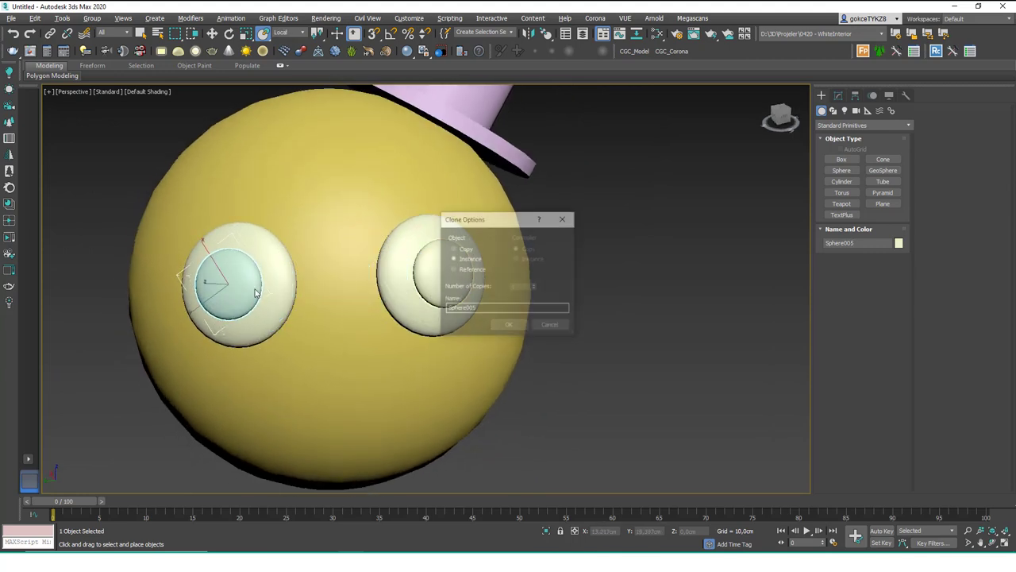
{"action": "left_click", "coordinate": [487, 323]}
Set the object color of both pupils to black.
{"action": "left_click", "coordinate": [446, 274], "text": "ctrl"}
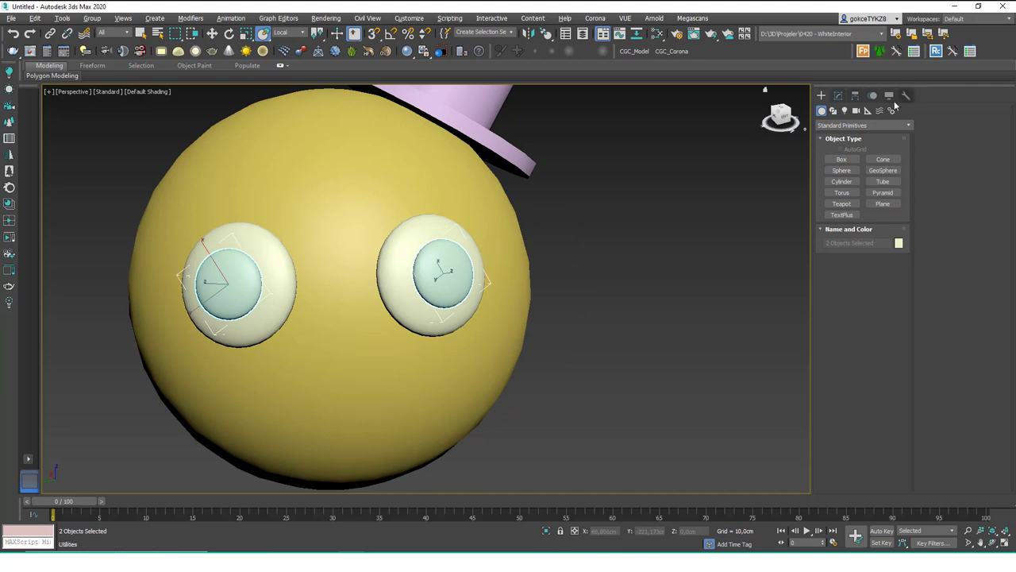
{"action": "left_click", "coordinate": [842, 96]}
{"action": "left_click", "coordinate": [909, 111]}
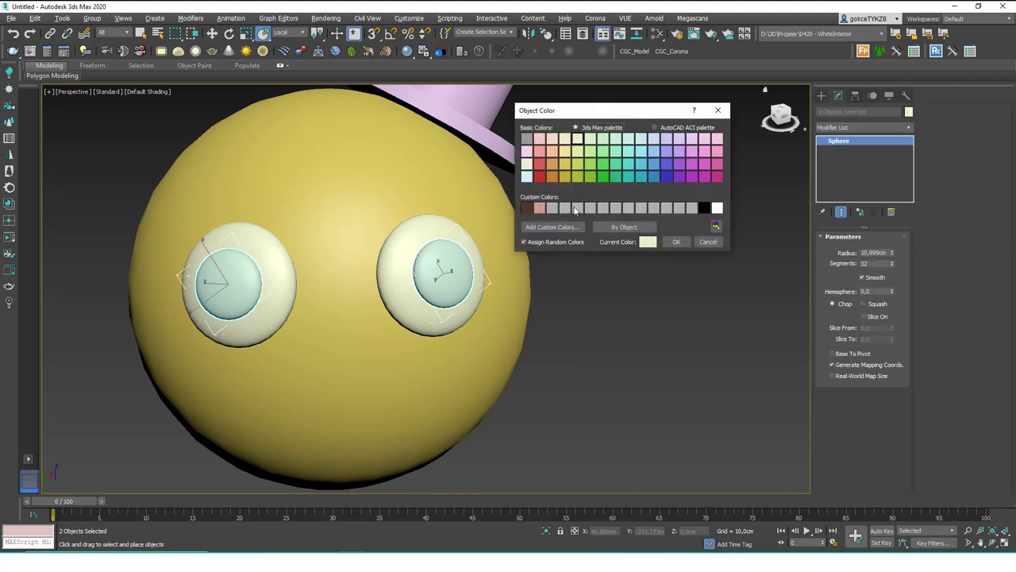
{"action": "left_click", "coordinate": [704, 208]}
{"action": "left_click", "coordinate": [676, 242]}
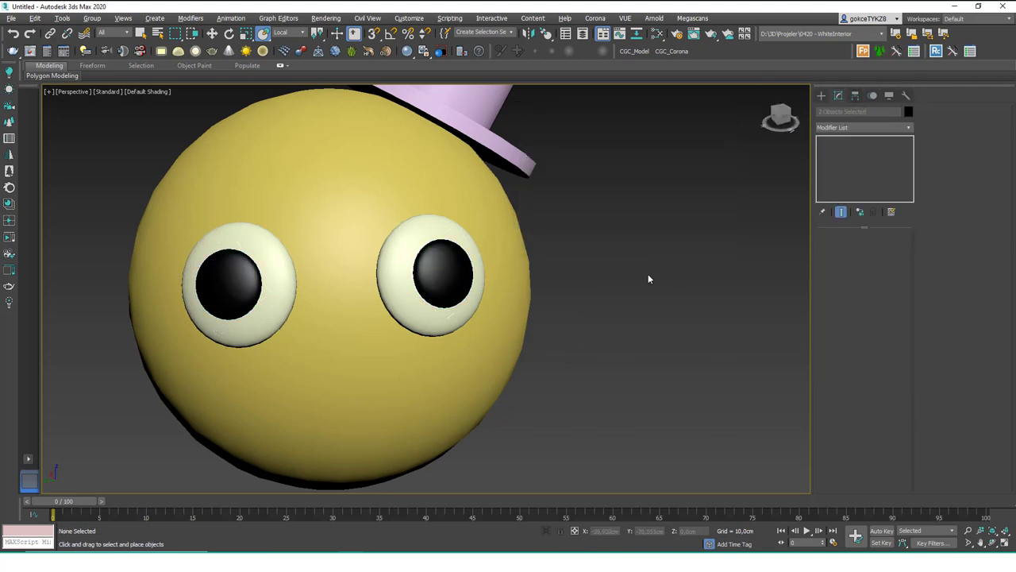
Set the object color of both flattened eye spheres to white and clear the selection.
{"action": "left_click", "coordinate": [410, 236]}
{"action": "left_click", "coordinate": [261, 245], "text": "ctrl"}
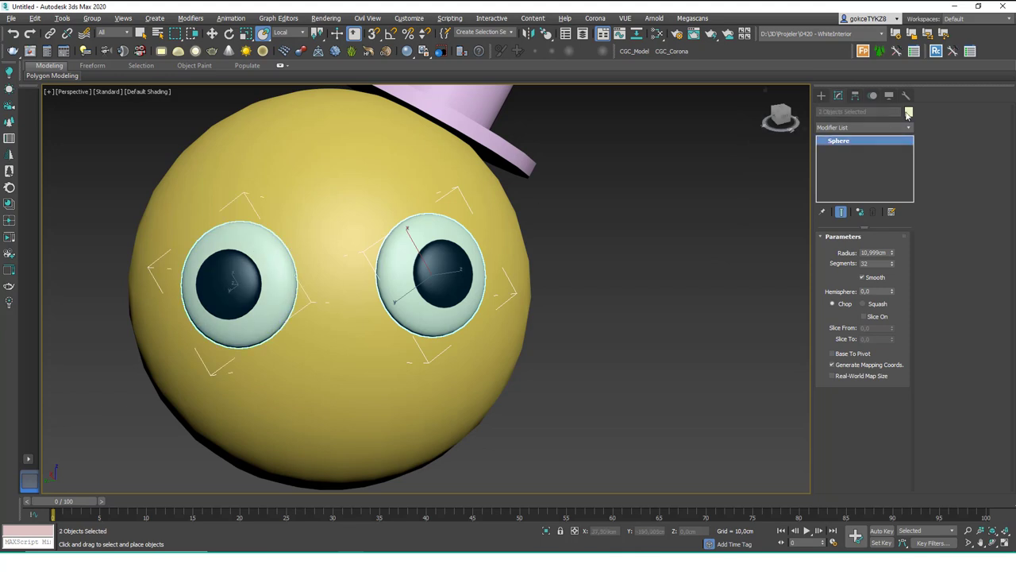
{"action": "left_click", "coordinate": [909, 112]}
{"action": "left_click", "coordinate": [577, 138]}
{"action": "left_click", "coordinate": [677, 241]}
{"action": "left_click", "coordinate": [596, 262]}
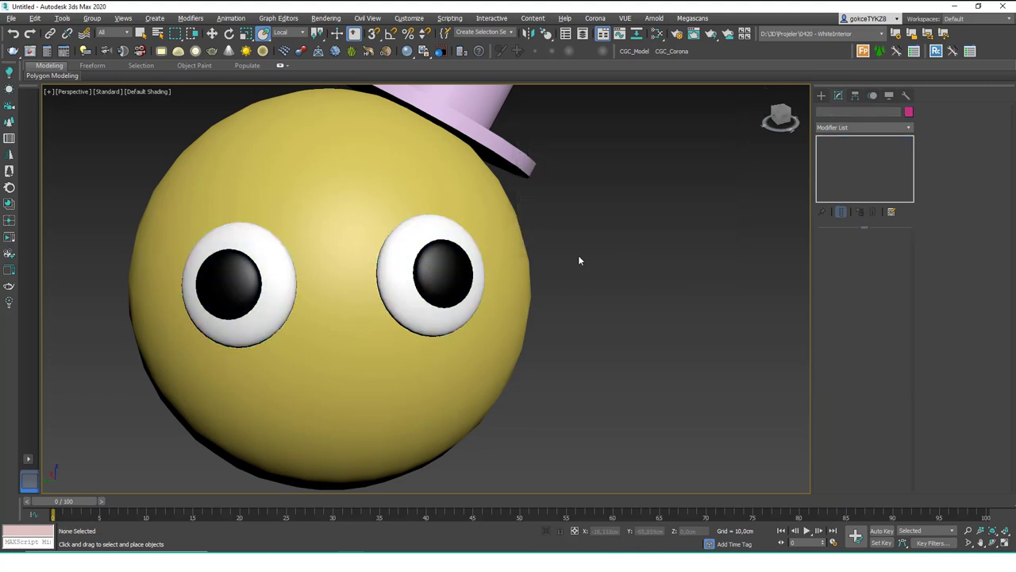
{"action": "scroll", "coordinate": [477, 262], "scroll_direction": "down", "scroll_amount": 4}
{"action": "middle_click_drag", "start_coordinate": [461, 286], "coordinate": [451, 315], "text": "alt"}
{"action": "scroll", "coordinate": [451, 315], "scroll_direction": "down", "scroll_amount": 3}
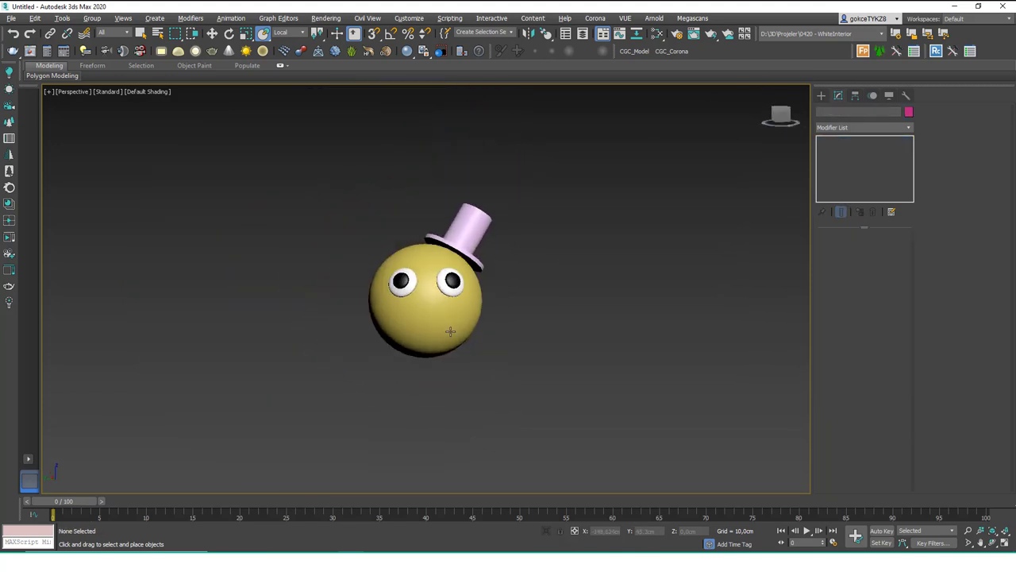